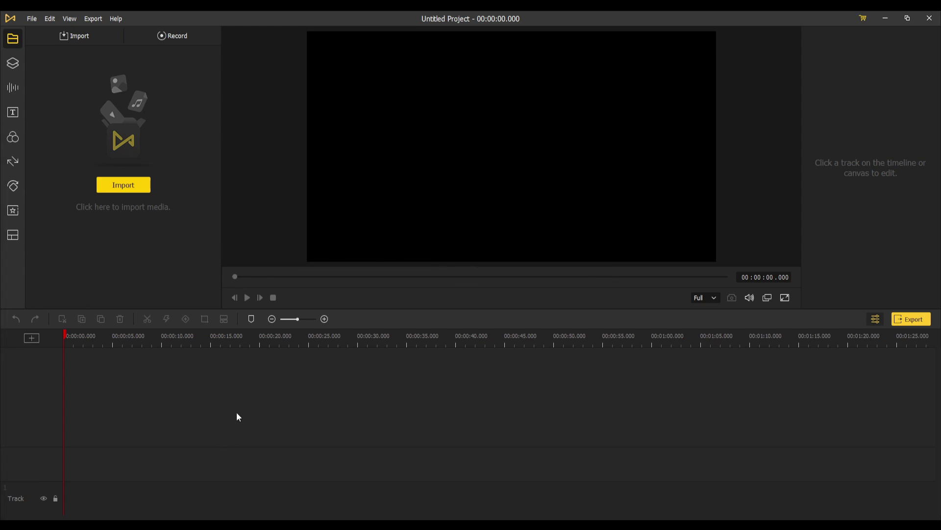
pyautogui.click(13, 63)
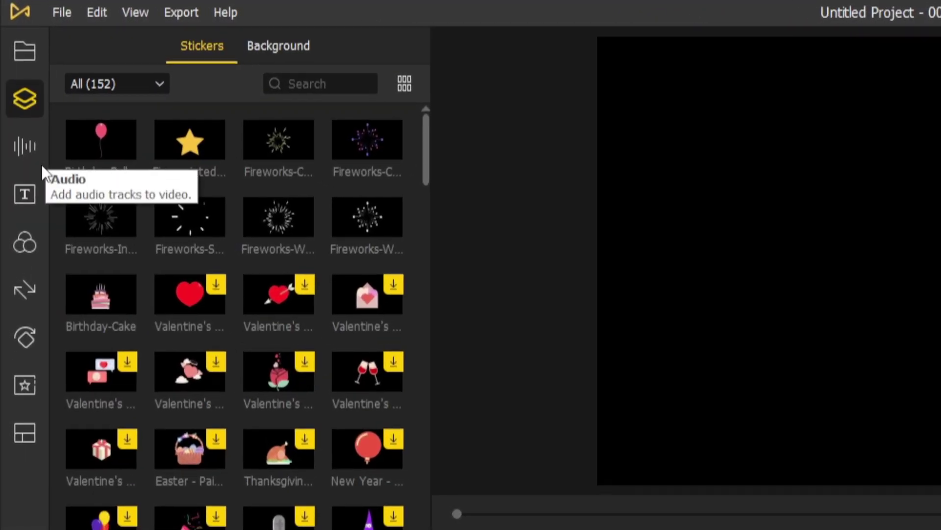
pyautogui.click(25, 194)
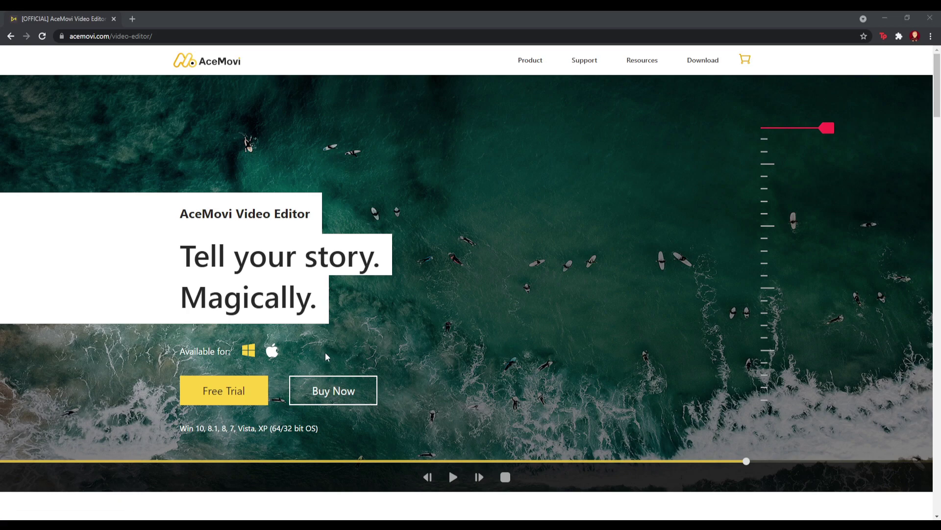
# Look over the purchase plans for AceMovi on its website, then return to the product page
pyautogui.click(321, 389)
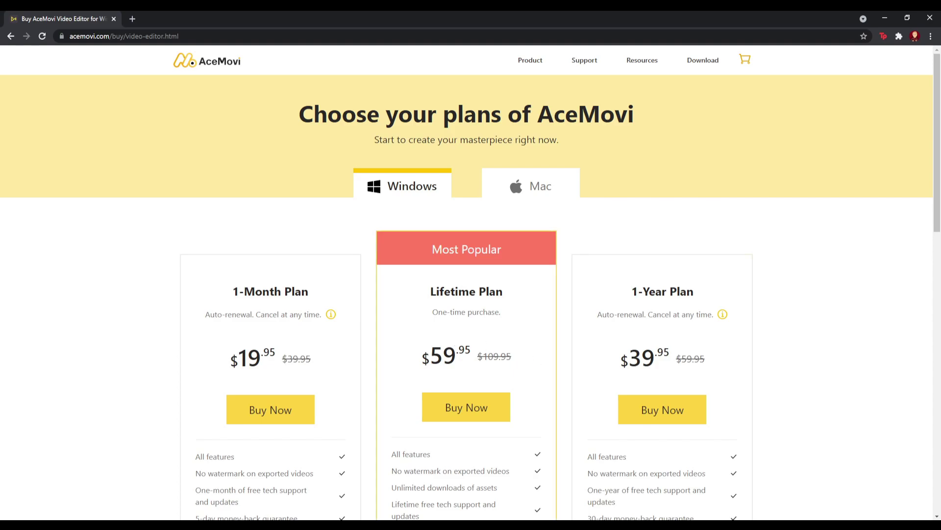
pyautogui.scroll(-2, 497, 222)
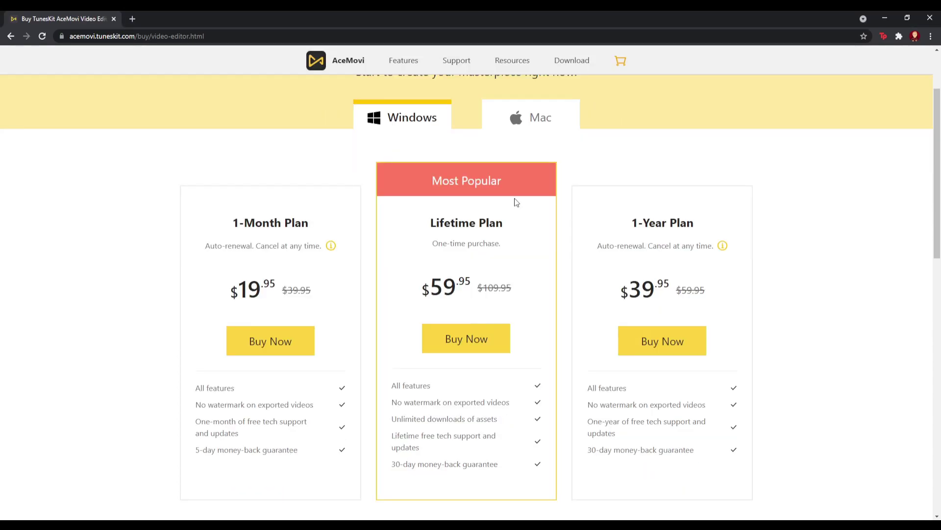
pyautogui.scroll(2, 550, 252)
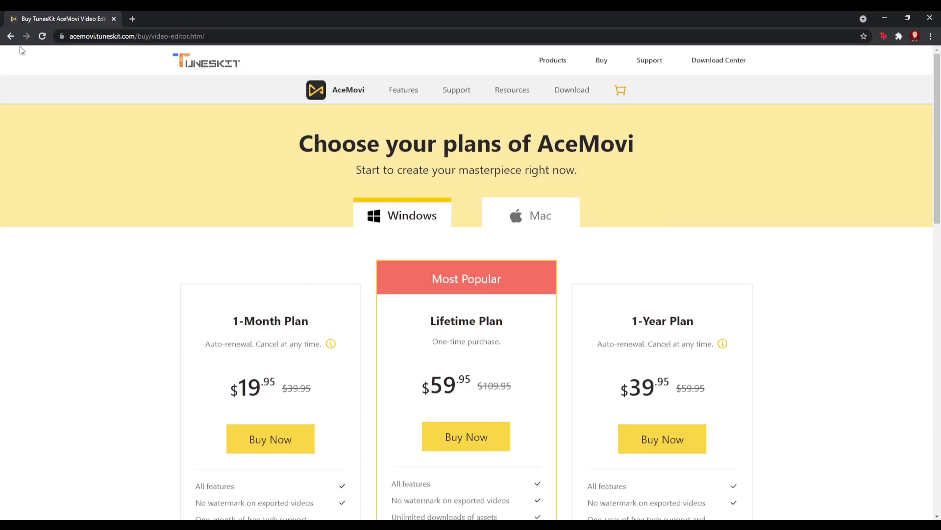
pyautogui.click(11, 36)
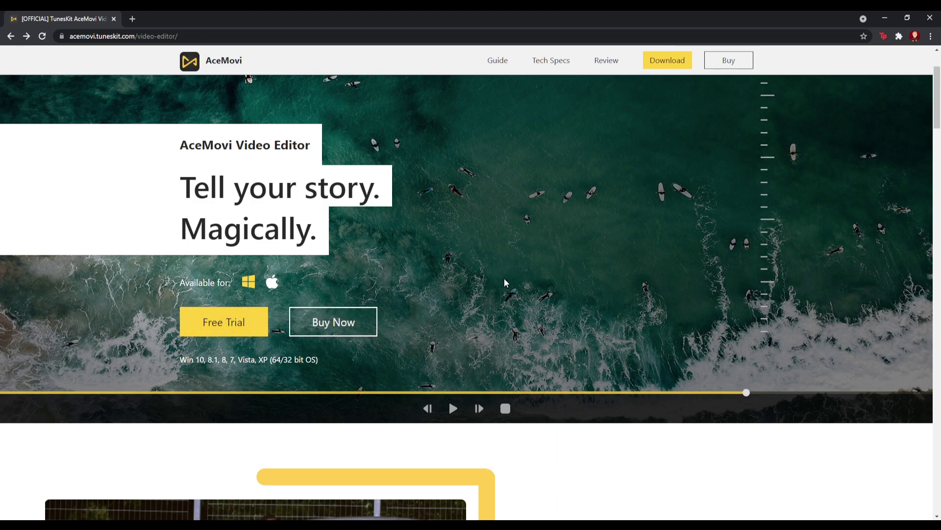
# Download the Windows free trial of AceMovi and run the downloaded installer
pyautogui.click(233, 326)
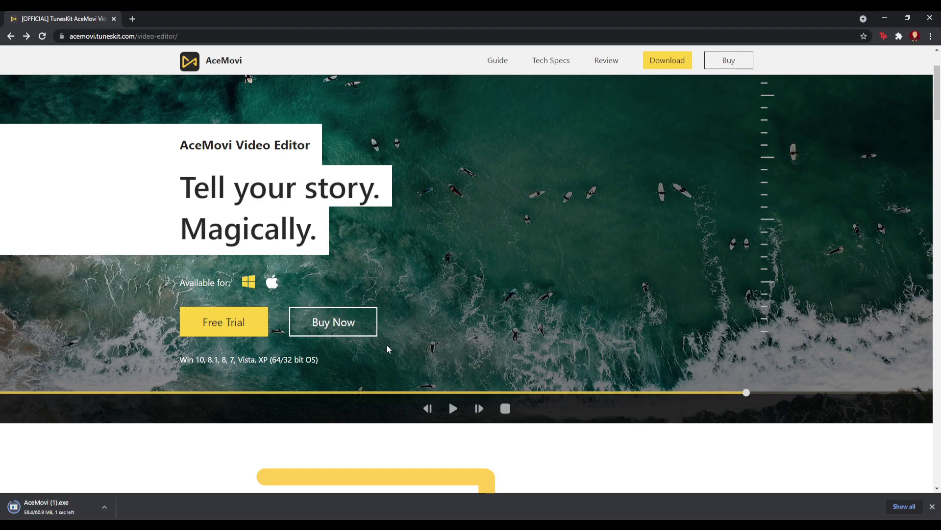
pyautogui.click(104, 507)
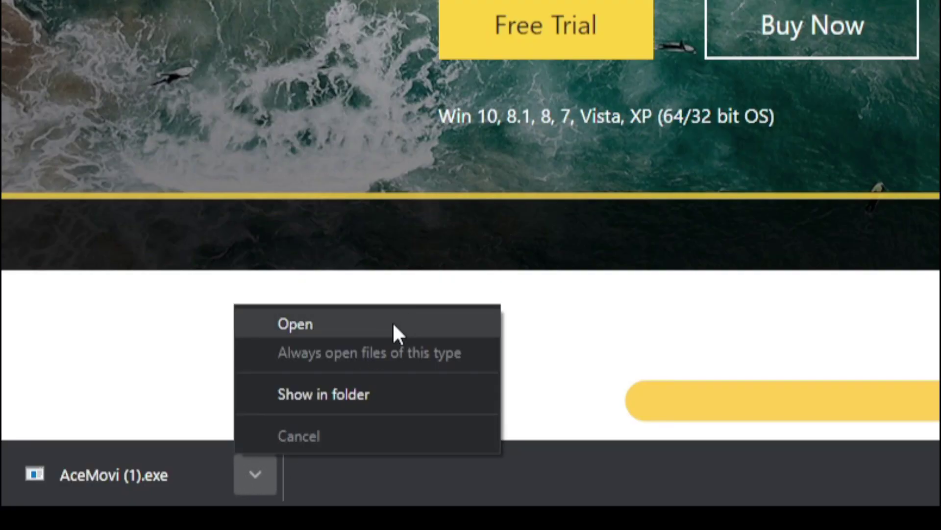
pyautogui.click(162, 449)
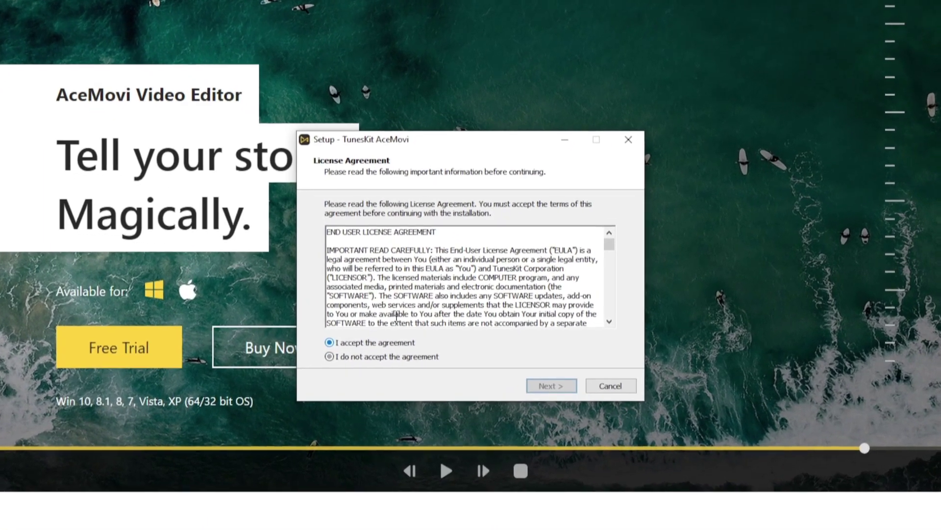
# Accept the license agreement and install TunesKit AceMovi in the default folder with a desktop shortcut, launching it on completion
pyautogui.click(405, 319)
pyautogui.click(576, 425)
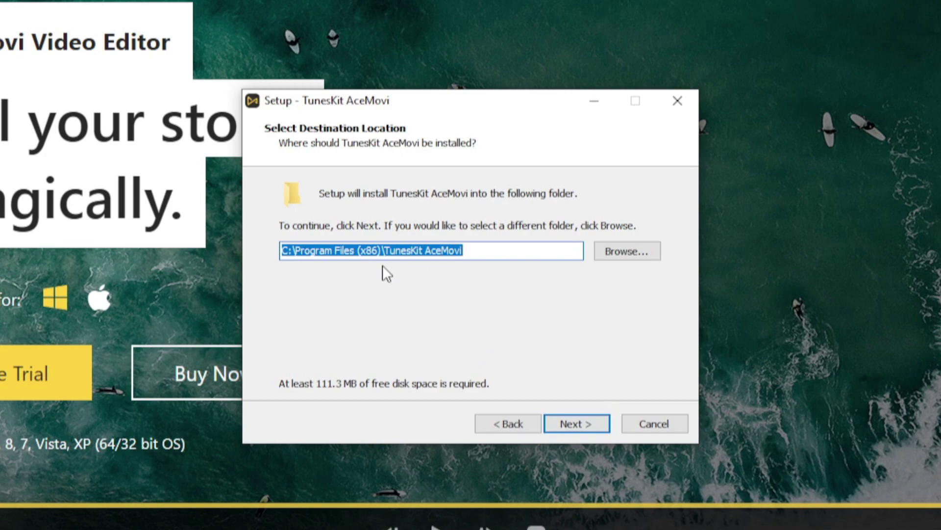
pyautogui.click(578, 423)
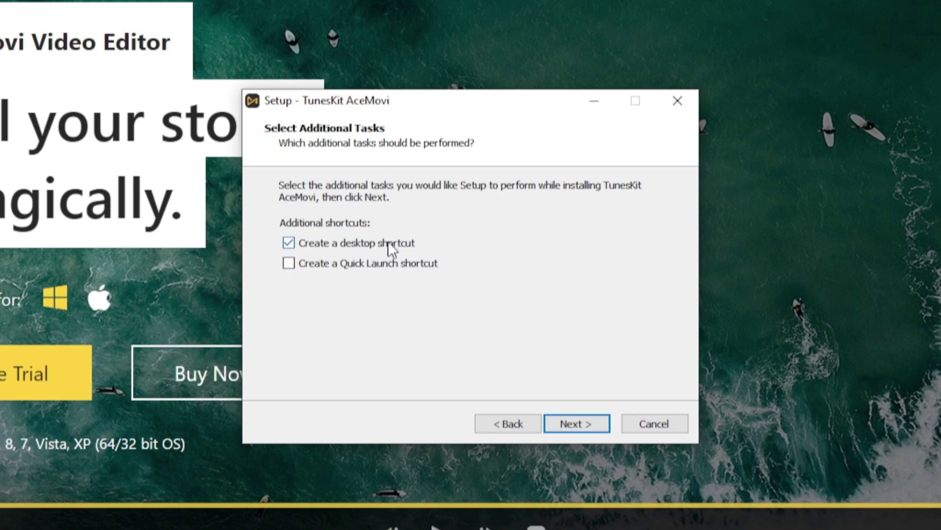
pyautogui.click(571, 422)
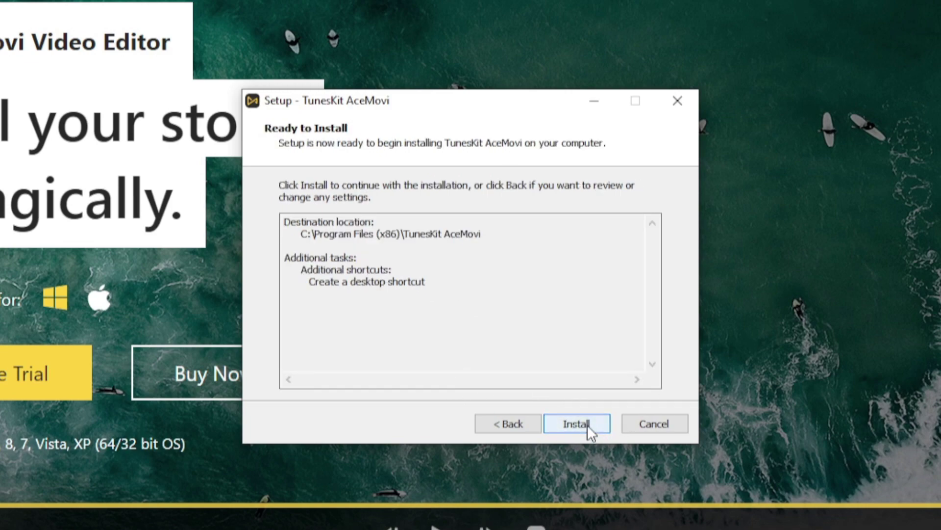
pyautogui.click(572, 423)
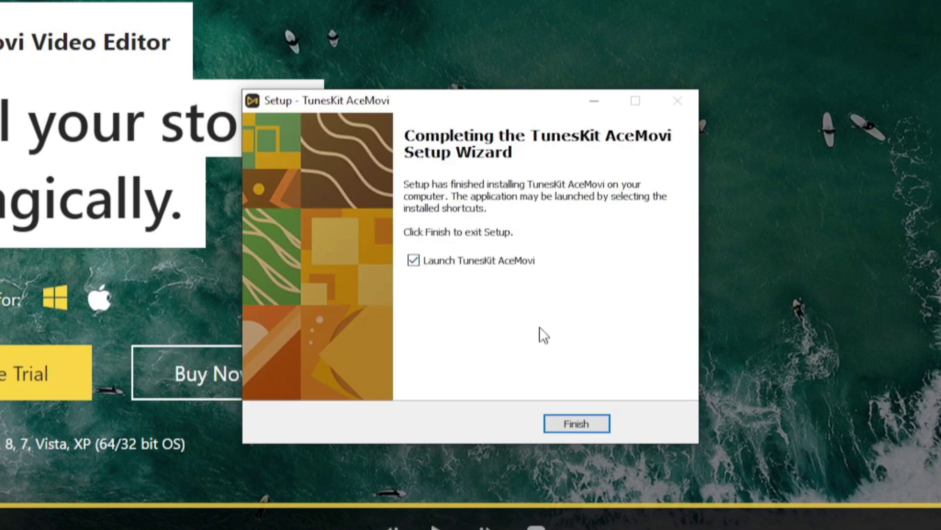
pyautogui.click(591, 423)
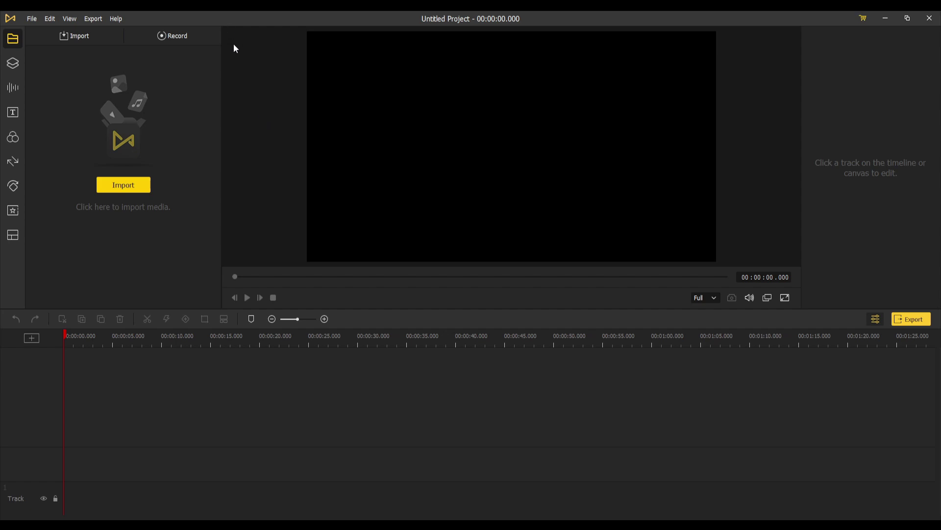
# Import the Fortnite and Splitgate clips and place the Fortnite one at the timeline's start, matching the project to 1920*1080, 60.00 fps
pyautogui.click(138, 186)
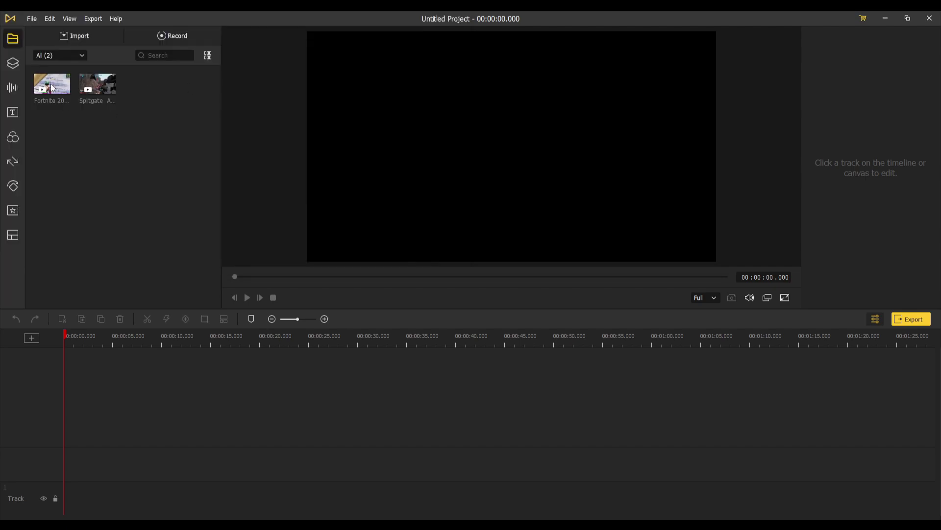
pyautogui.moveTo(53, 86); pyautogui.dragTo(169, 426)
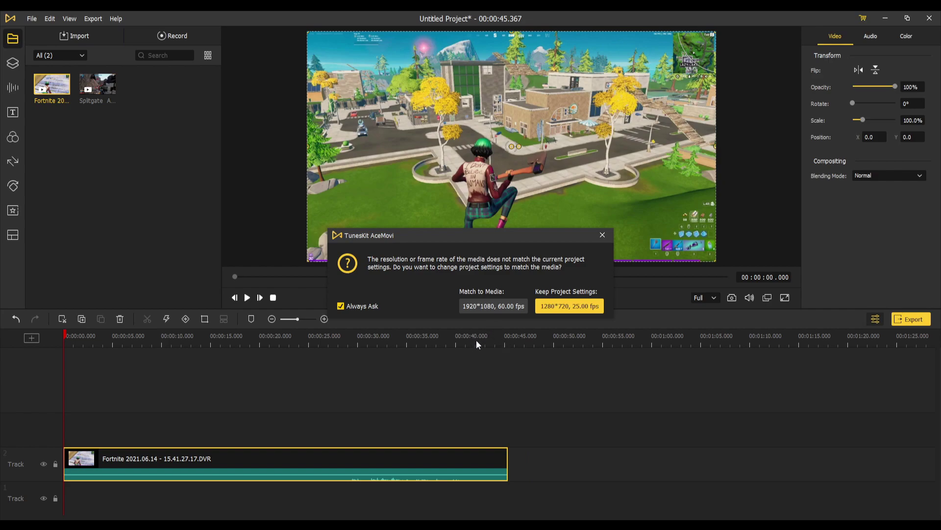
pyautogui.click(489, 307)
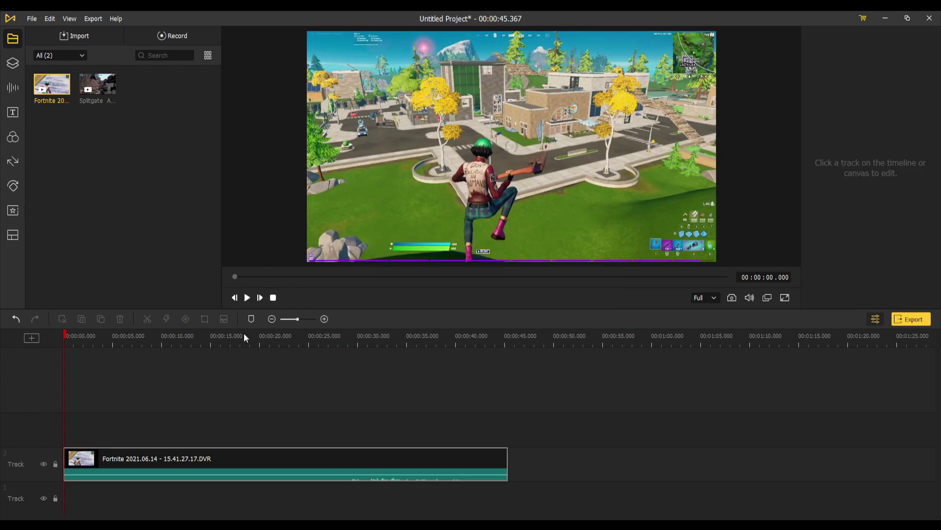
pyautogui.moveTo(235, 277); pyautogui.dragTo(67, 312)
pyautogui.click(154, 166)
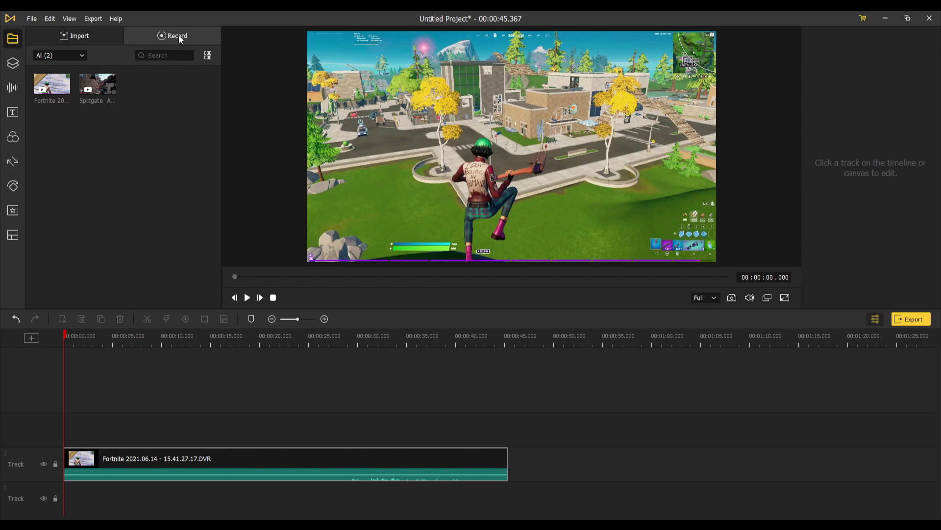
# Open the built-in screen recorder to view its recording controls, then close it
pyautogui.click(175, 35)
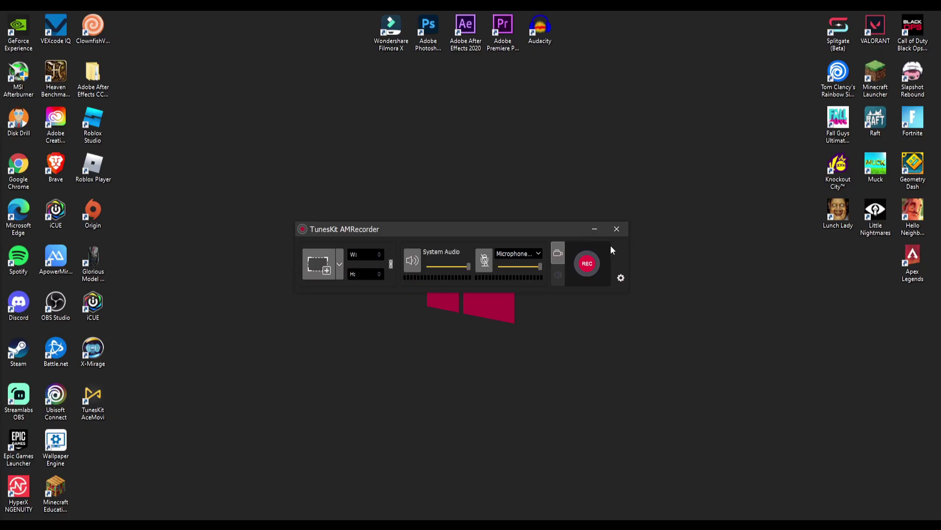
pyautogui.moveTo(472, 228); pyautogui.dragTo(442, 208)
pyautogui.click(589, 211)
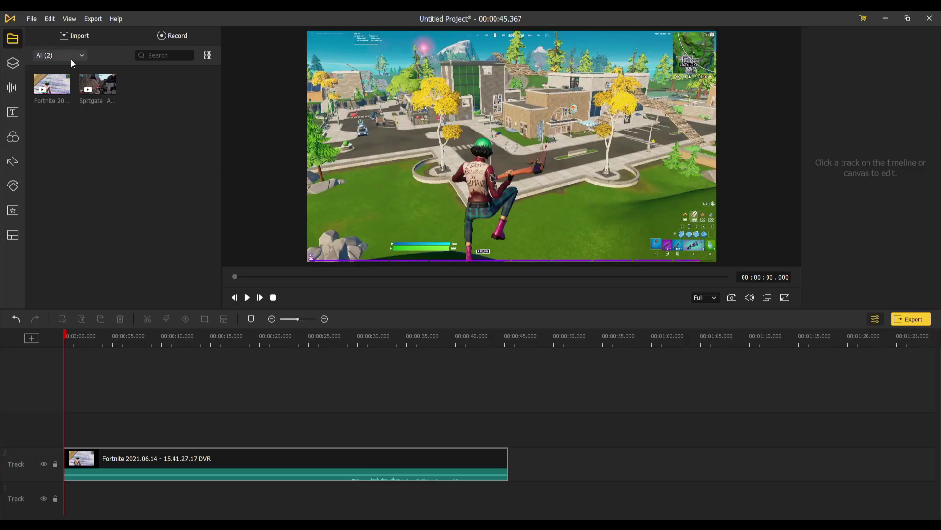
# Add the five-pointed star sticker on a track above the Fortnite clip and move it to about 15 s
pyautogui.click(15, 65)
pyautogui.scroll(-1, 147, 165)
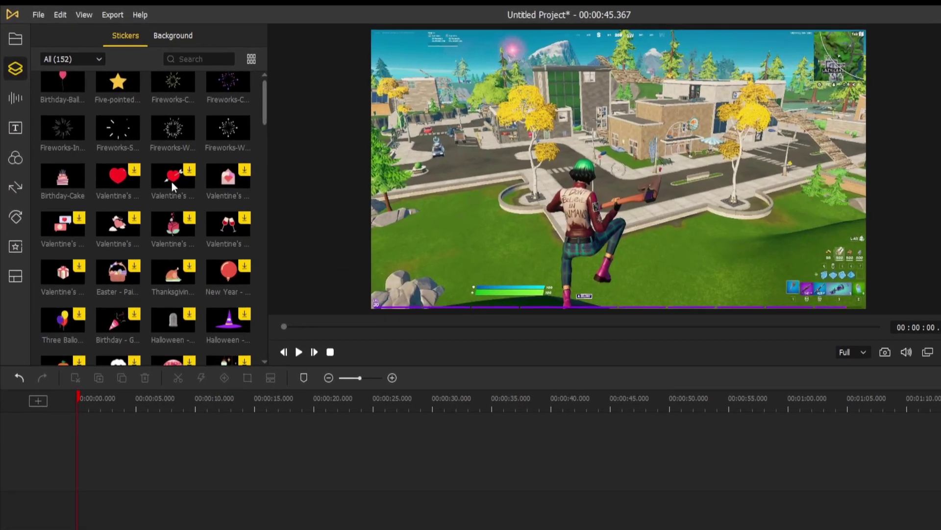
pyautogui.scroll(-5, 153, 221)
pyautogui.scroll(5, 157, 260)
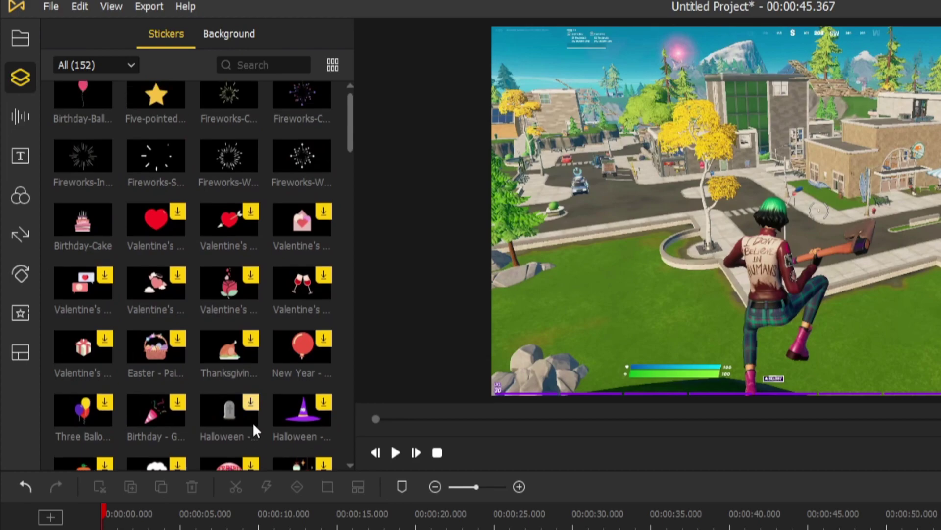
pyautogui.scroll(1, 253, 424)
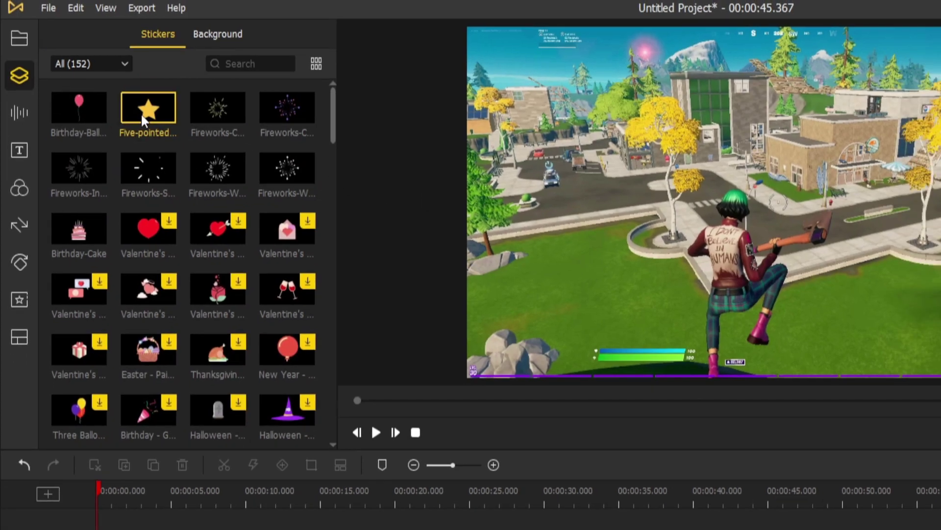
pyautogui.moveTo(147, 116); pyautogui.dragTo(118, 529)
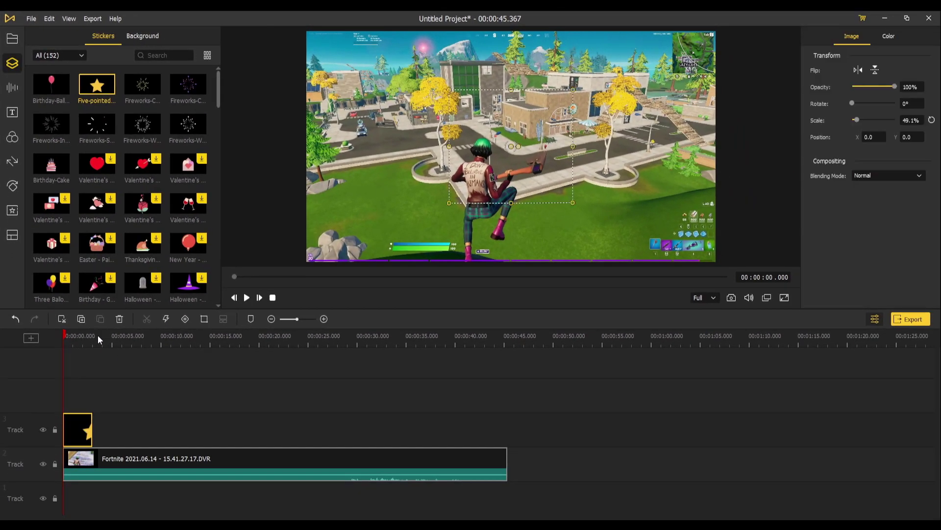
pyautogui.moveTo(98, 336); pyautogui.dragTo(69, 346)
pyautogui.moveTo(82, 431); pyautogui.dragTo(229, 431)
pyautogui.click(229, 337)
pyautogui.moveTo(231, 337)
pyautogui.mouseDown()
pyautogui.moveTo(238, 338)
pyautogui.moveTo(216, 338)
pyautogui.mouseUp()
# Add the yellow fireworks sticker at about 26 s, enlarge it, and move it toward the upper left of the frame
pyautogui.moveTo(143, 87); pyautogui.dragTo(323, 398)
pyautogui.click(324, 339)
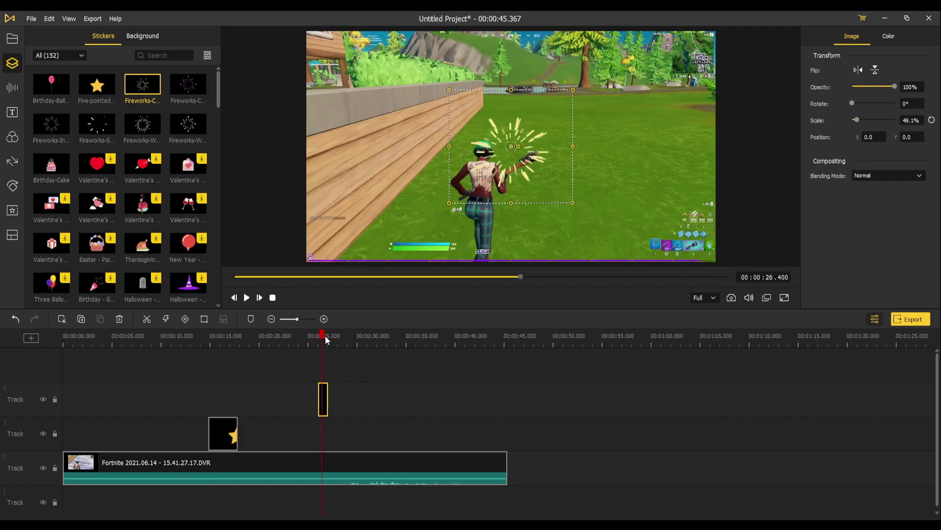
pyautogui.moveTo(325, 340); pyautogui.dragTo(321, 339)
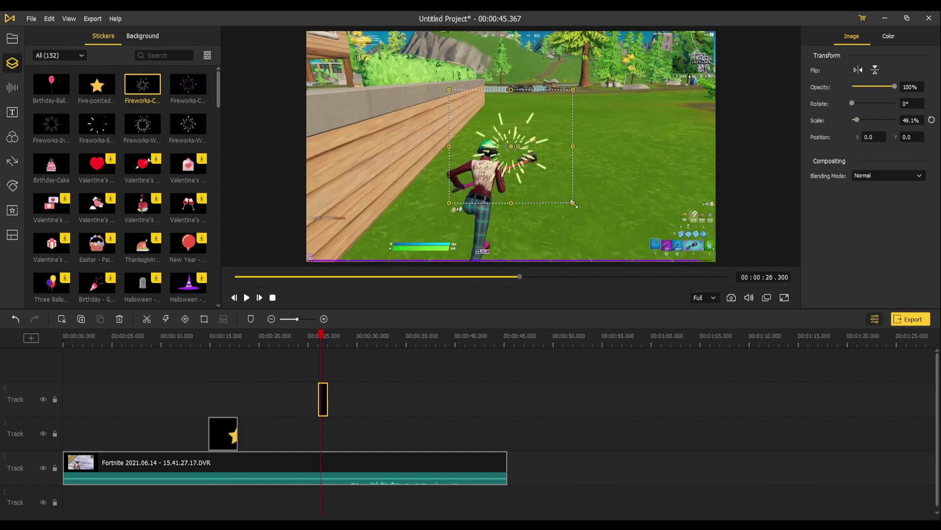
pyautogui.moveTo(574, 204); pyautogui.dragTo(642, 266)
pyautogui.moveTo(605, 199); pyautogui.dragTo(419, 125)
# Delete the star and fireworks stickers from the timeline
pyautogui.moveTo(188, 384); pyautogui.dragTo(354, 405)
pyautogui.press('Delete')
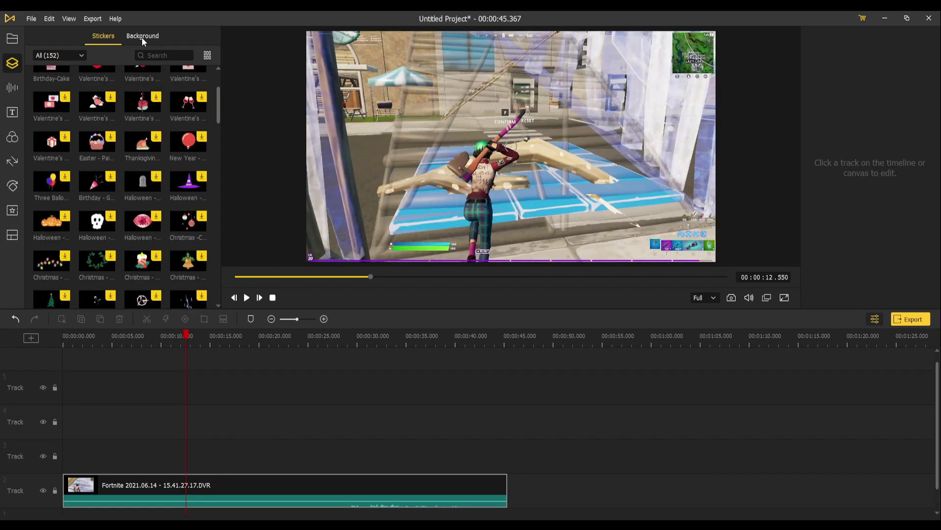
# Try the Red background above the Fortnite clip at about 15 s, then delete it
pyautogui.click(142, 37)
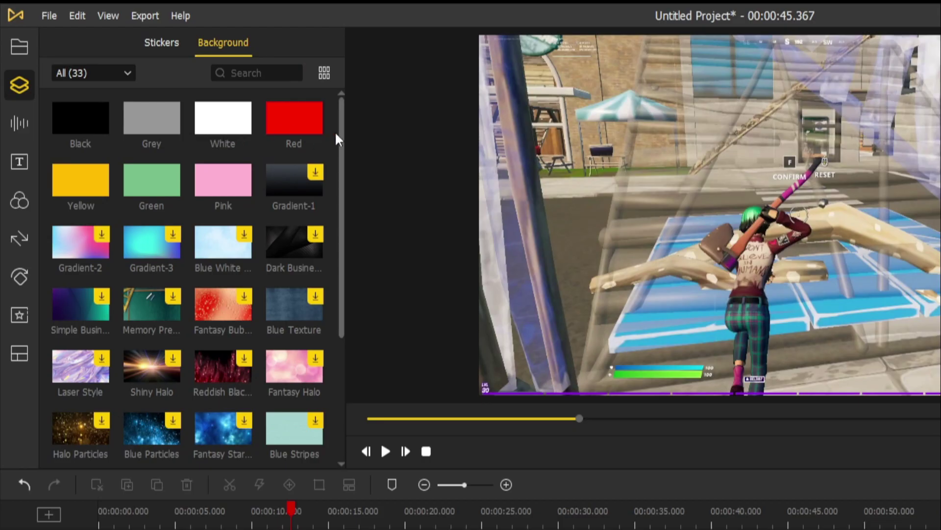
pyautogui.moveTo(282, 116); pyautogui.dragTo(278, 435)
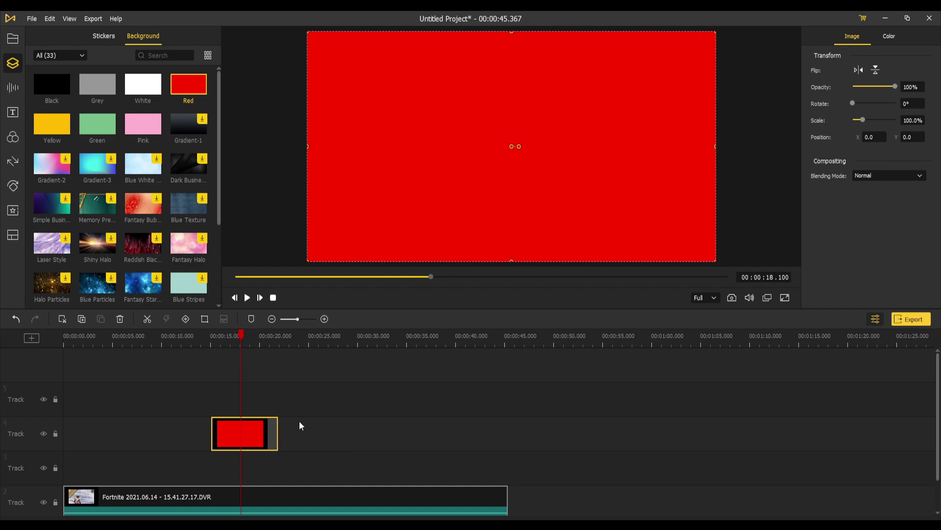
pyautogui.press('Delete')
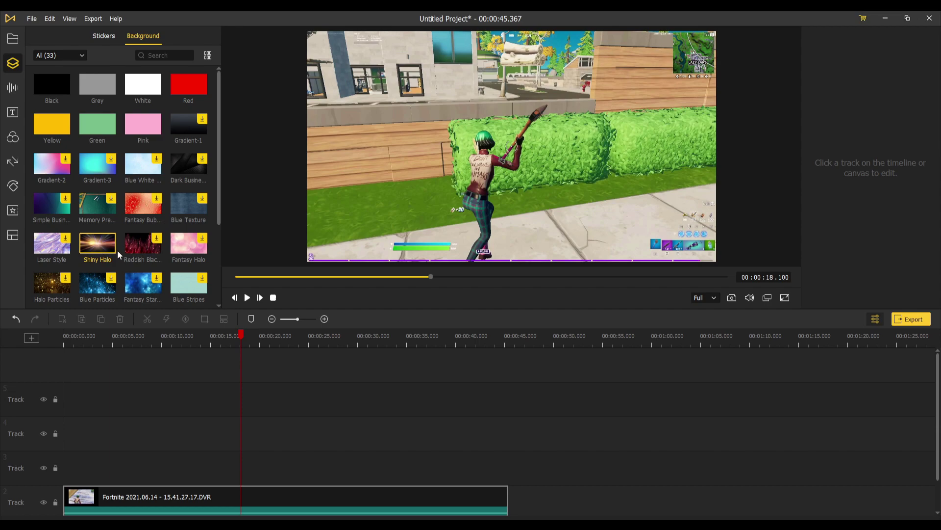
# Try the Shiny Halo background on a track above the Fortnite clip, then delete it
pyautogui.moveTo(112, 248); pyautogui.dragTo(245, 433)
pyautogui.moveTo(248, 338)
pyautogui.mouseDown()
pyautogui.moveTo(266, 341)
pyautogui.moveTo(247, 340)
pyautogui.mouseUp()
pyautogui.press('Delete')
# Add the Advertime background music on a track below the Fortnite clip, starting at the timeline's beginning, and preview it
pyautogui.scroll(-3, 146, 257)
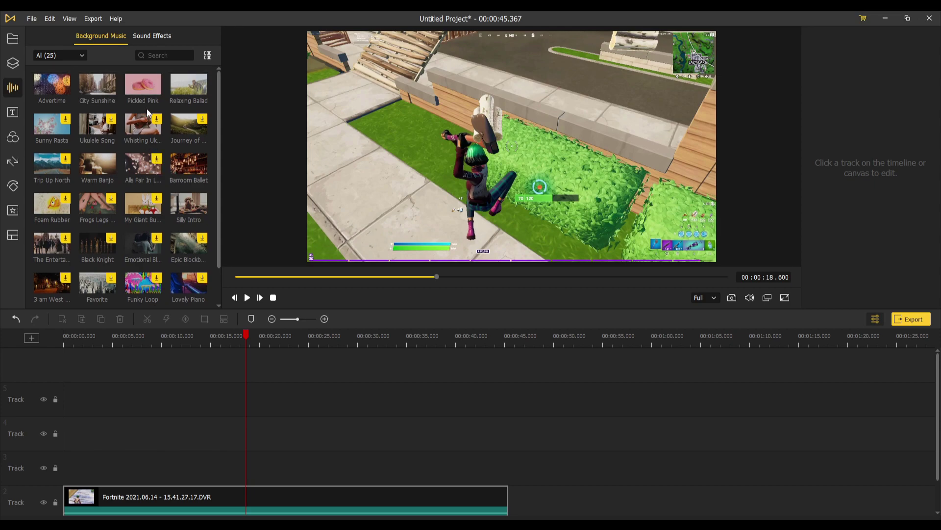
pyautogui.scroll(-2, 173, 242)
pyautogui.scroll(2, 172, 240)
pyautogui.click(52, 94)
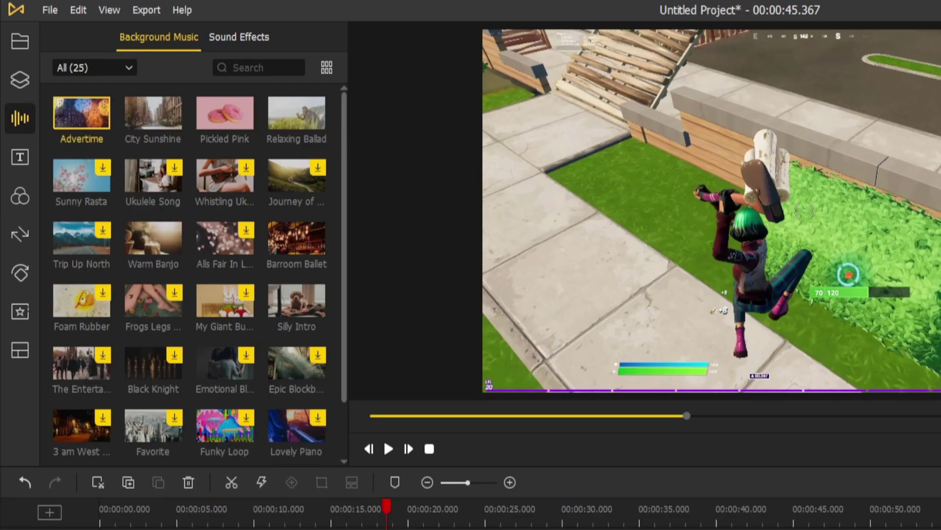
pyautogui.moveTo(81, 112); pyautogui.dragTo(175, 429)
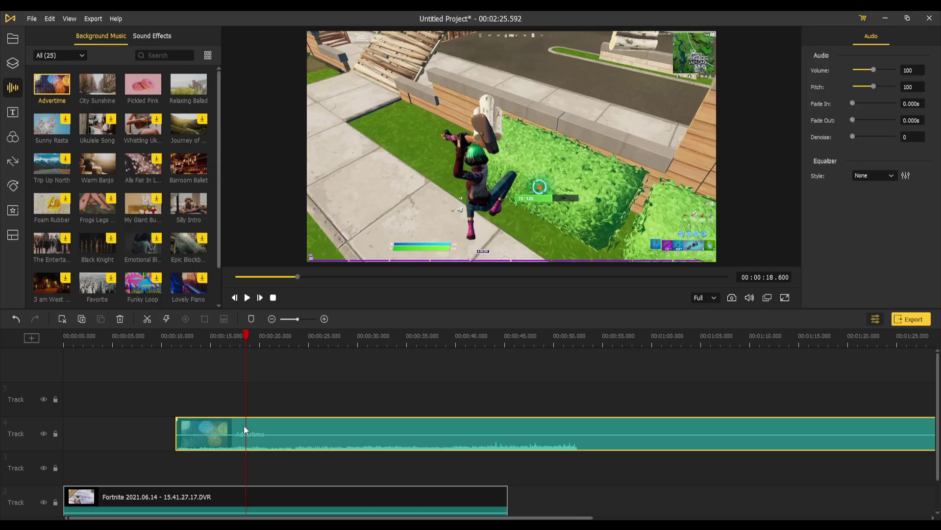
pyautogui.moveTo(250, 420); pyautogui.dragTo(137, 496)
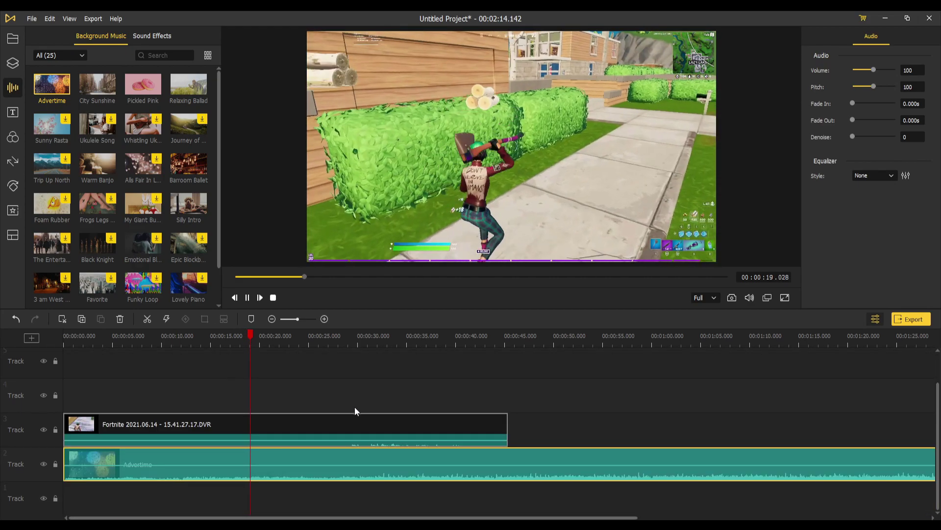
pyautogui.press('space')
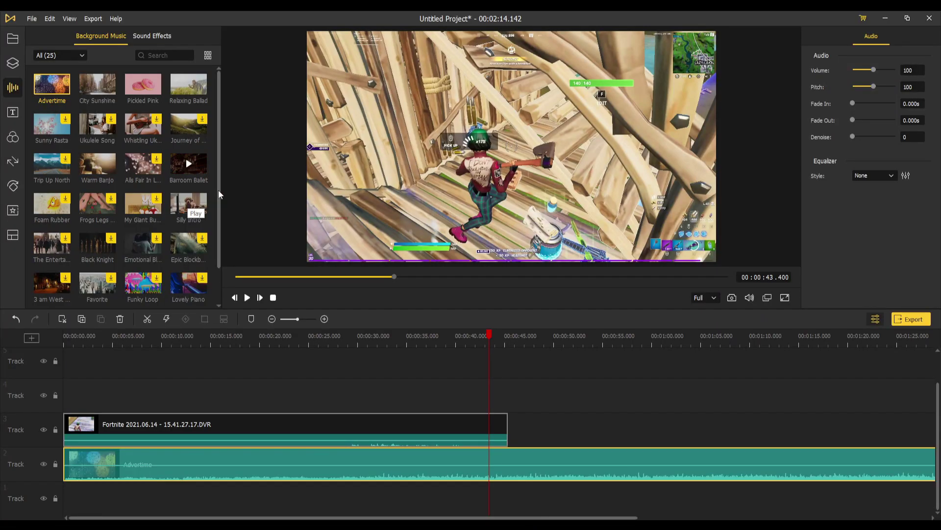
# Delete the Advertime background music from the track below the Fortnite clip
pyautogui.click(380, 467)
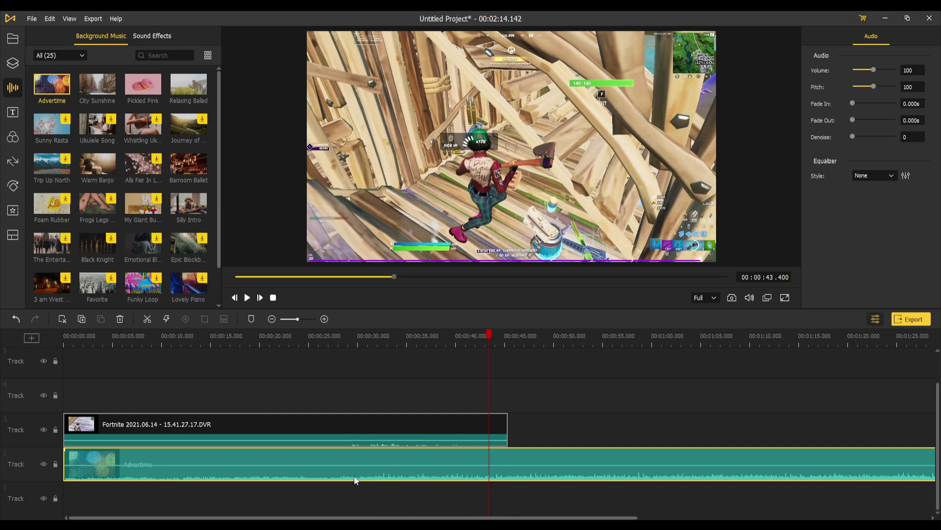
pyautogui.press('Delete')
# Browse the sound effects library and preview the Body, Drink, Explosion and Wood effects
pyautogui.scroll(-5, 133, 223)
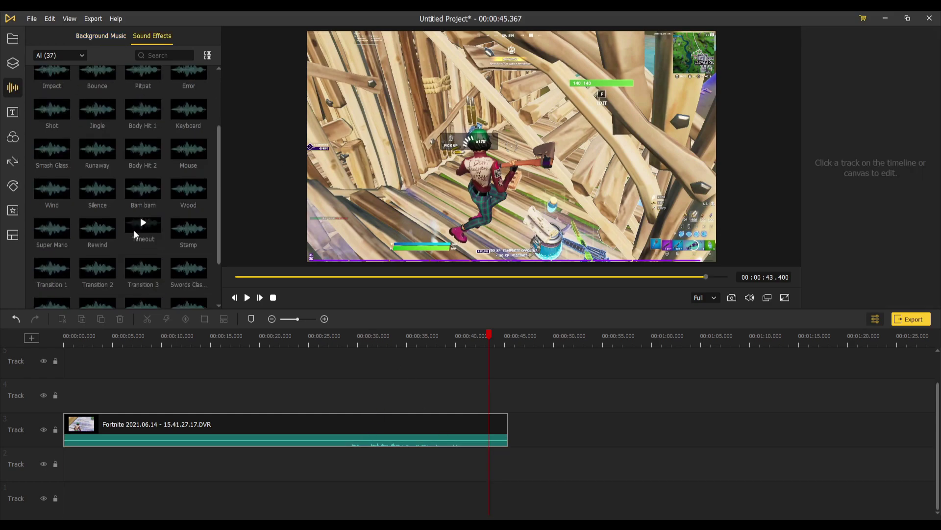
pyautogui.scroll(5, 140, 218)
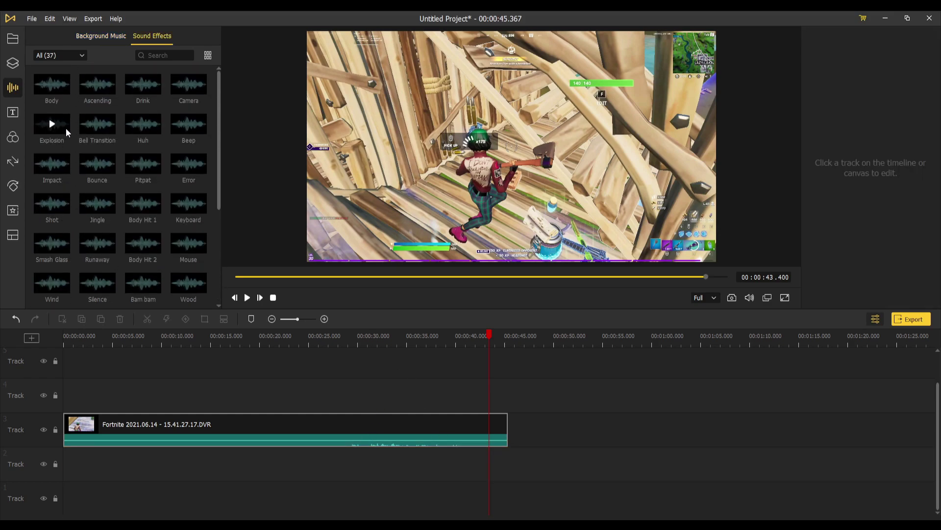
pyautogui.click(49, 85)
pyautogui.click(142, 86)
pyautogui.click(51, 127)
pyautogui.scroll(-3, 113, 198)
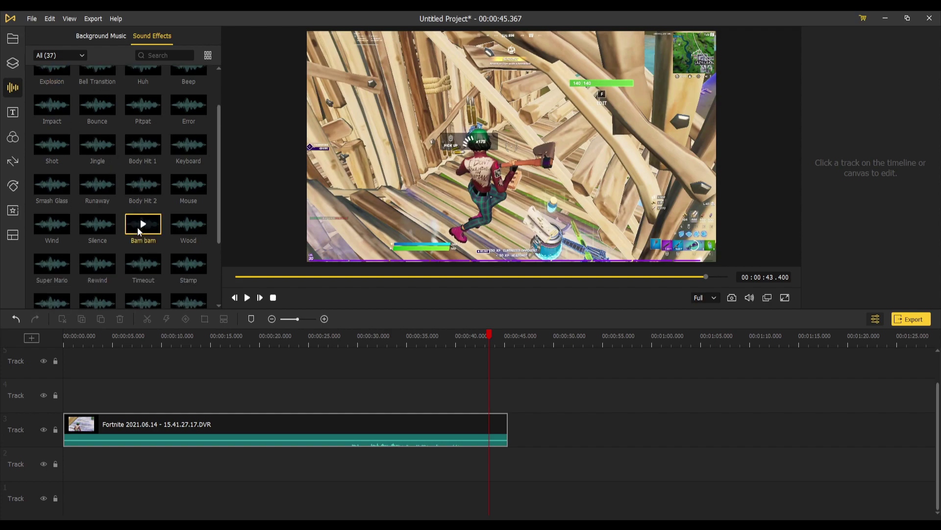
pyautogui.click(189, 226)
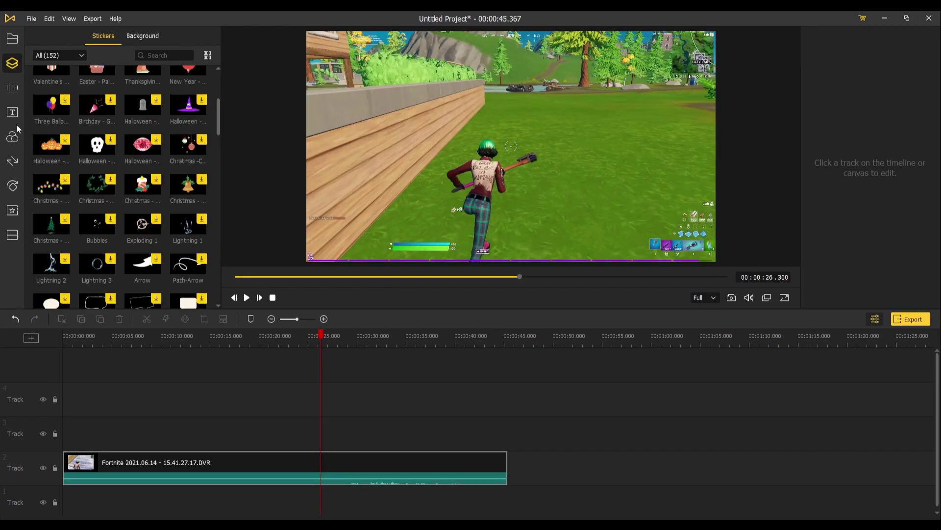
# Add the Default static text on a track above the Fortnite clip, spanning about 21 s to 39 s, and select it for editing
pyautogui.click(13, 113)
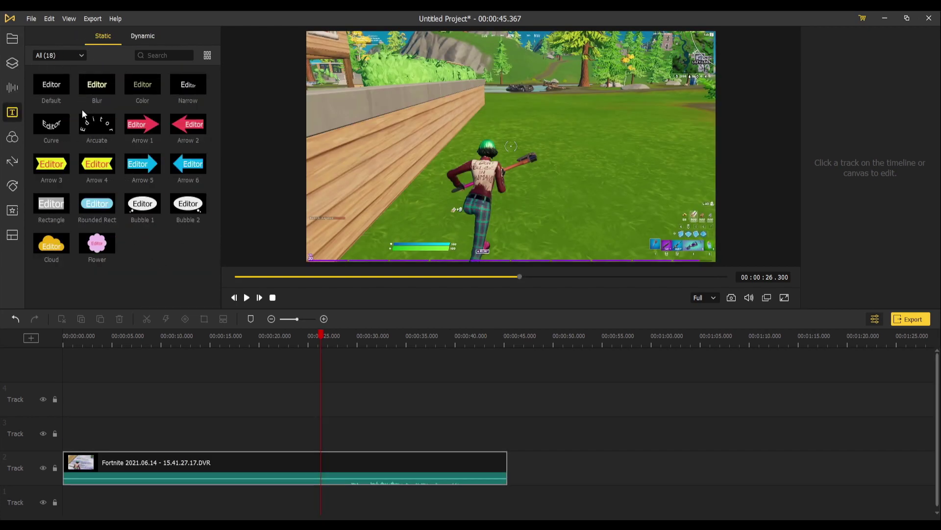
pyautogui.moveTo(50, 90); pyautogui.dragTo(442, 405)
pyautogui.moveTo(310, 340); pyautogui.dragTo(363, 391)
pyautogui.doubleClick(364, 393)
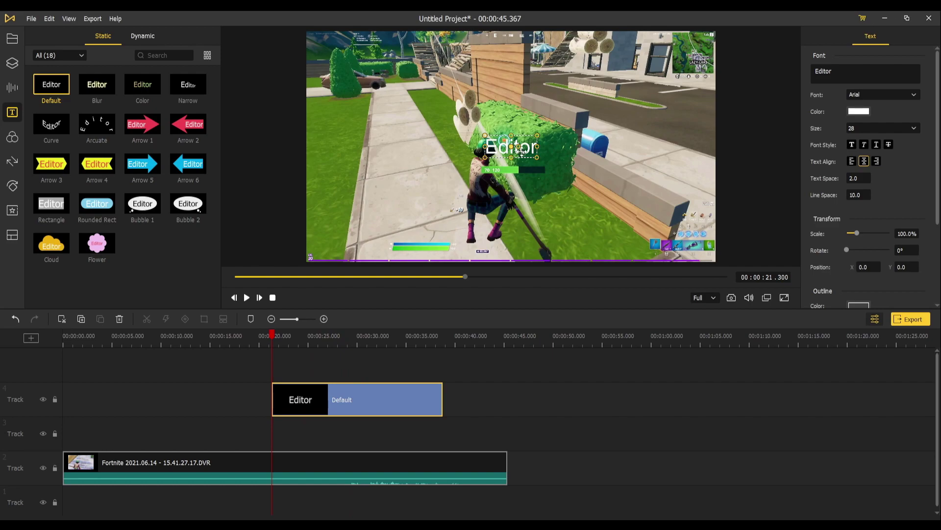
# Replace the Default text's wording with "Esno" and set its font to Leckerli One
pyautogui.moveTo(833, 71); pyautogui.dragTo(771, 61)
pyautogui.press('BackSpace')
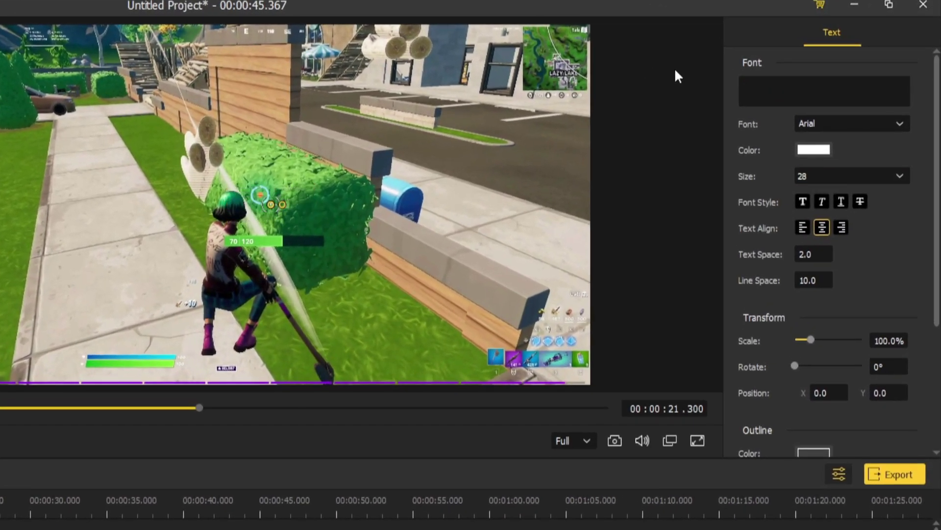
pyautogui.write('Esno')
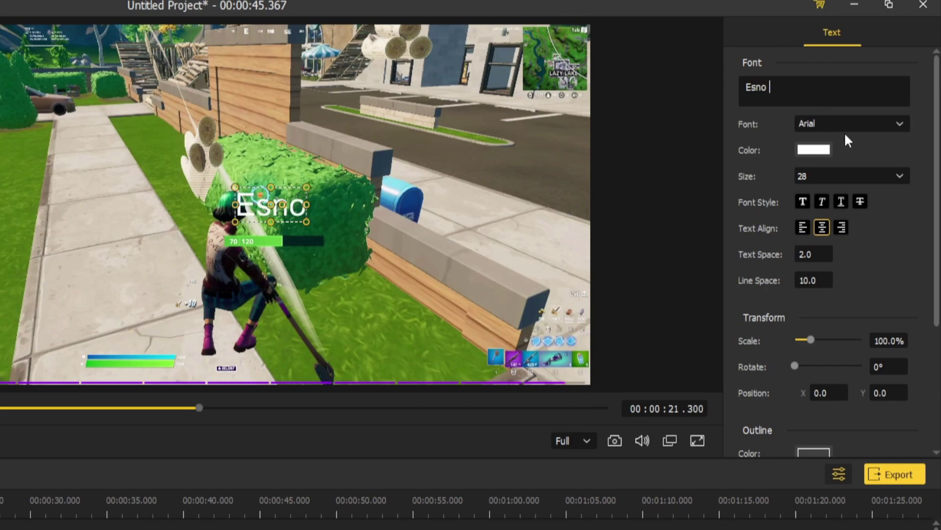
pyautogui.click(847, 130)
pyautogui.scroll(-12, 835, 285)
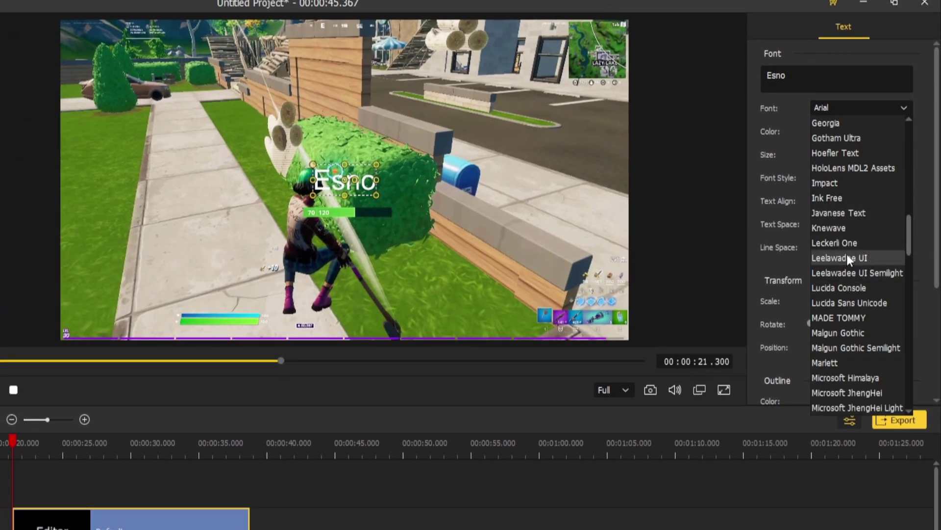
pyautogui.click(844, 243)
# Colour the Esno text red and enlarge it to about 198% scale with font size 35
pyautogui.click(839, 131)
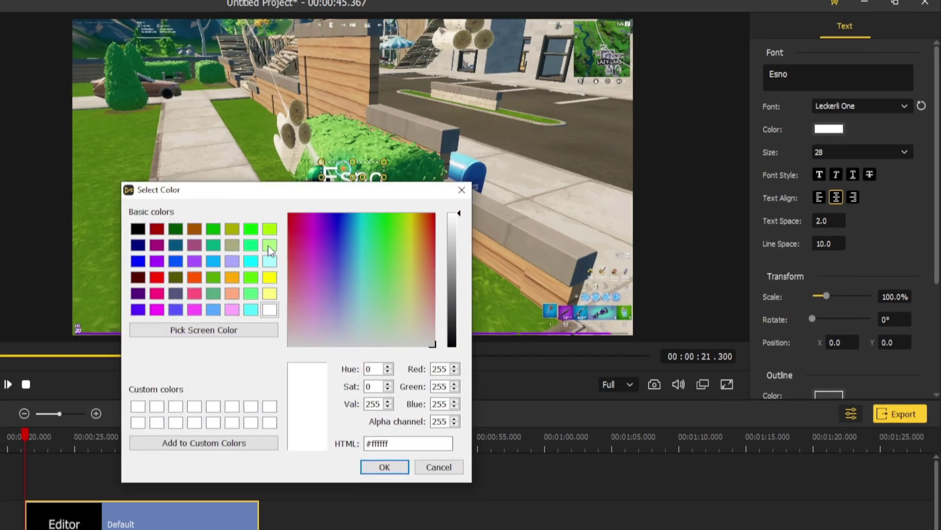
pyautogui.click(141, 281)
pyautogui.click(377, 473)
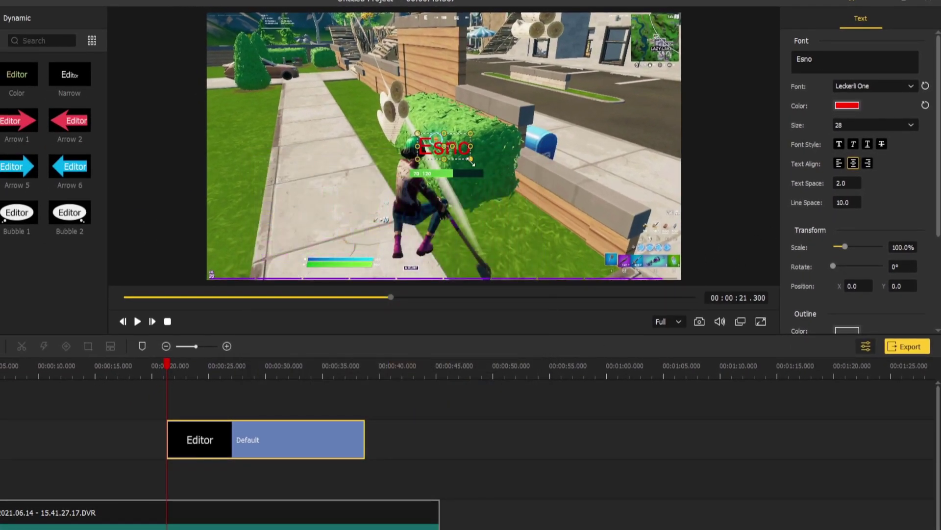
pyautogui.moveTo(472, 162); pyautogui.dragTo(510, 174)
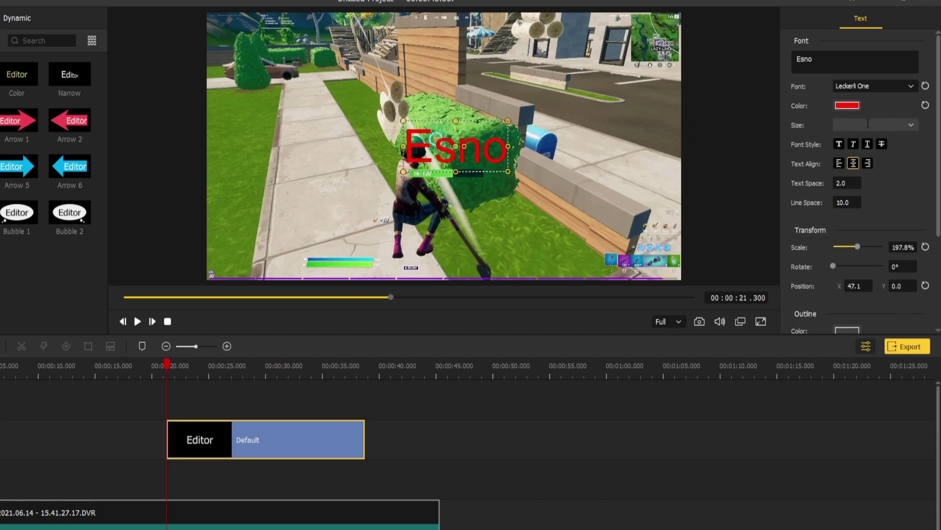
pyautogui.press('Return')
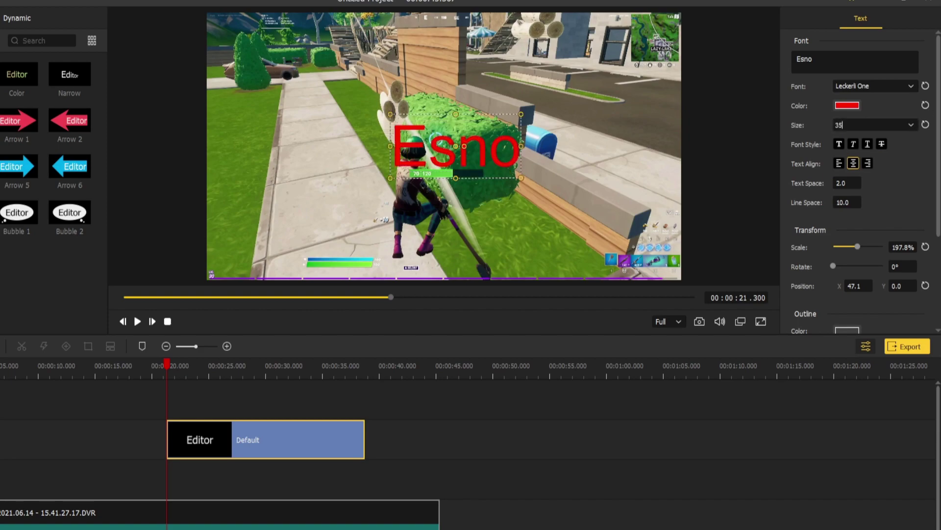
# Try the italic, underline and alignment options on the Esno text, and leave it bold and centred
pyautogui.click(854, 143)
pyautogui.click(866, 145)
pyautogui.click(853, 144)
pyautogui.click(866, 144)
pyautogui.click(838, 143)
pyautogui.click(838, 163)
pyautogui.click(867, 163)
pyautogui.click(853, 162)
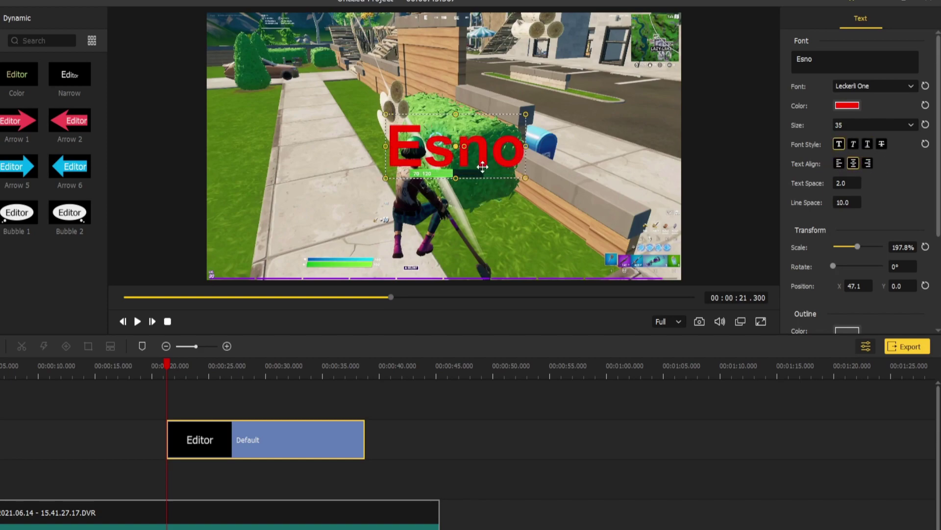
# Shift the Esno text sideways to about X -26, try a text space of 5.0 and restore it to 2.0
pyautogui.moveTo(483, 166)
pyautogui.mouseDown()
pyautogui.moveTo(613, 173)
pyautogui.moveTo(464, 166)
pyautogui.mouseUp()
pyautogui.press('BackSpace')
pyautogui.write('5')
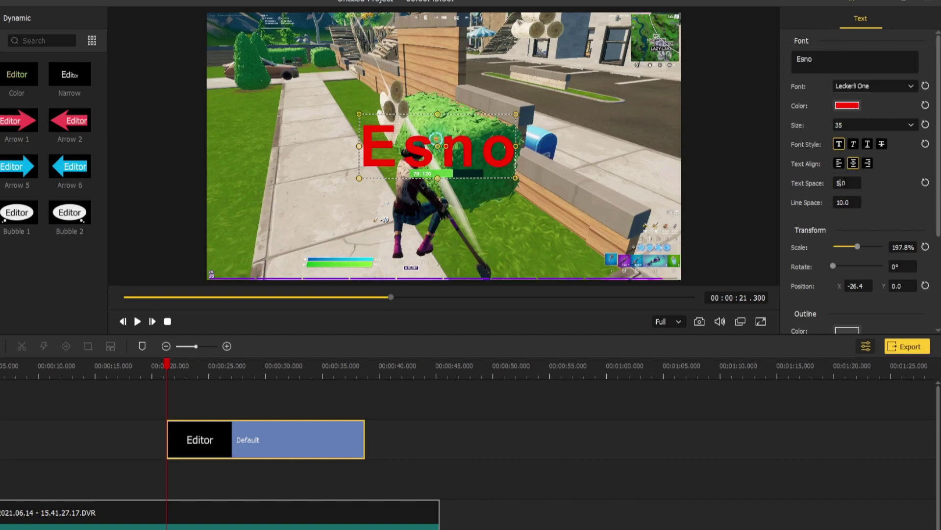
pyautogui.scroll(-3, 839, 183)
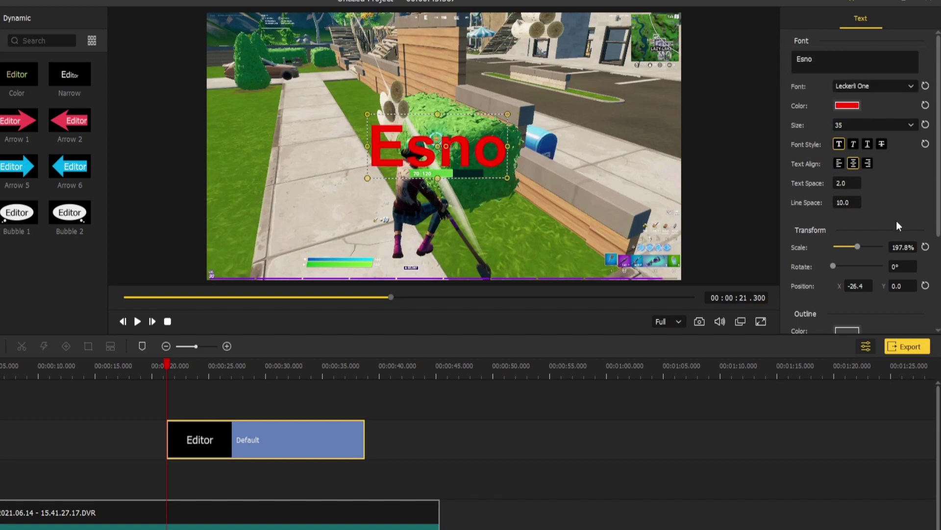
# Enlarge the Esno text to about 364% scale and move it to about X 54, Y 37
pyautogui.scroll(-1, 919, 212)
pyautogui.click(859, 234)
pyautogui.moveTo(857, 233); pyautogui.dragTo(885, 232)
pyautogui.moveTo(554, 199); pyautogui.dragTo(587, 213)
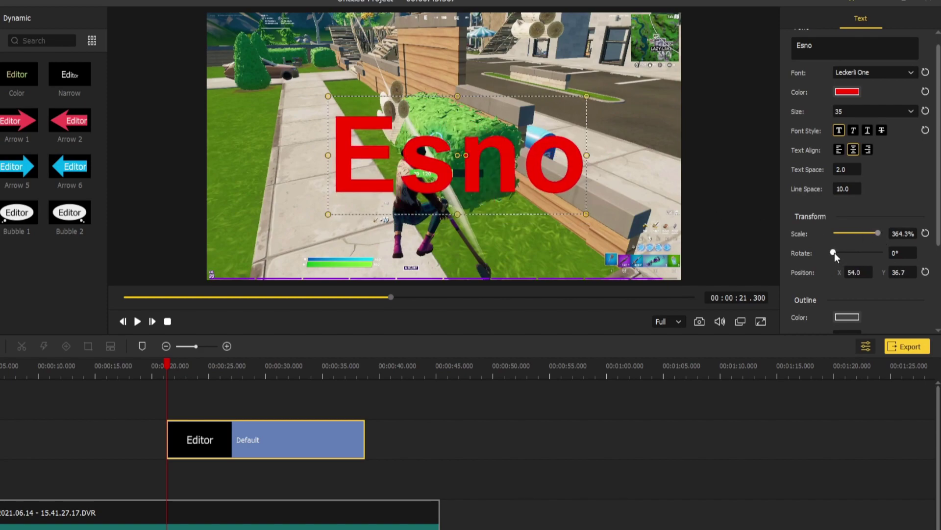
# Try rotating the Esno text, reset its rotation to 0° and set its X position to 525
pyautogui.moveTo(833, 252)
pyautogui.mouseDown()
pyautogui.moveTo(875, 252)
pyautogui.moveTo(833, 252)
pyautogui.mouseUp()
pyautogui.click(925, 252)
pyautogui.scroll(-1, 892, 300)
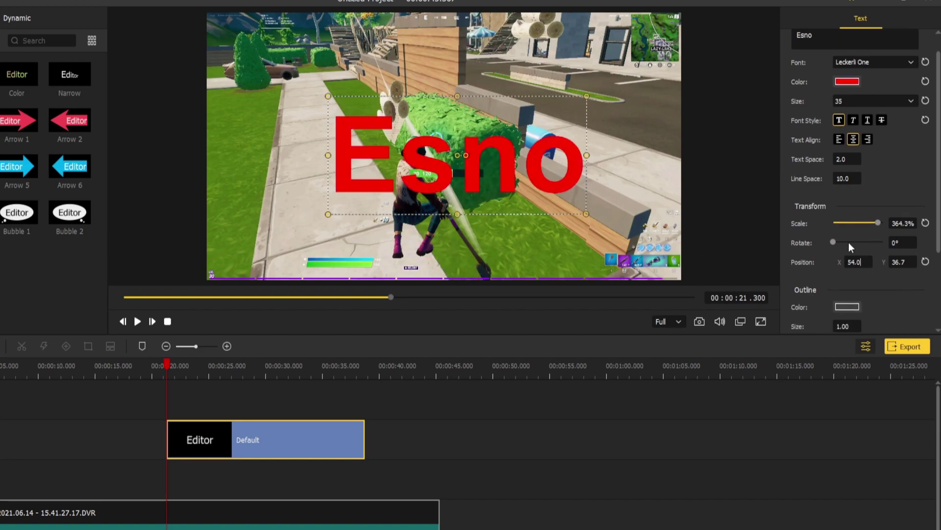
pyautogui.press('BackSpace')
pyautogui.press('BackSpace')
pyautogui.press('BackSpace')
pyautogui.write('25')
pyautogui.press('Return')
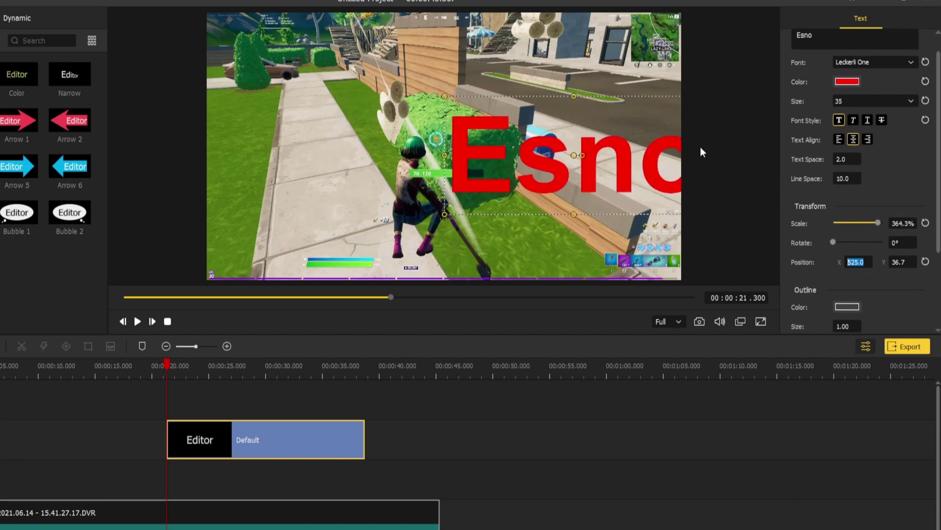
# Move the Esno text back near the middle of the preview and reduce its scale to about 277%
pyautogui.moveTo(676, 127); pyautogui.dragTo(500, 160)
pyautogui.scroll(-5, 498, 157)
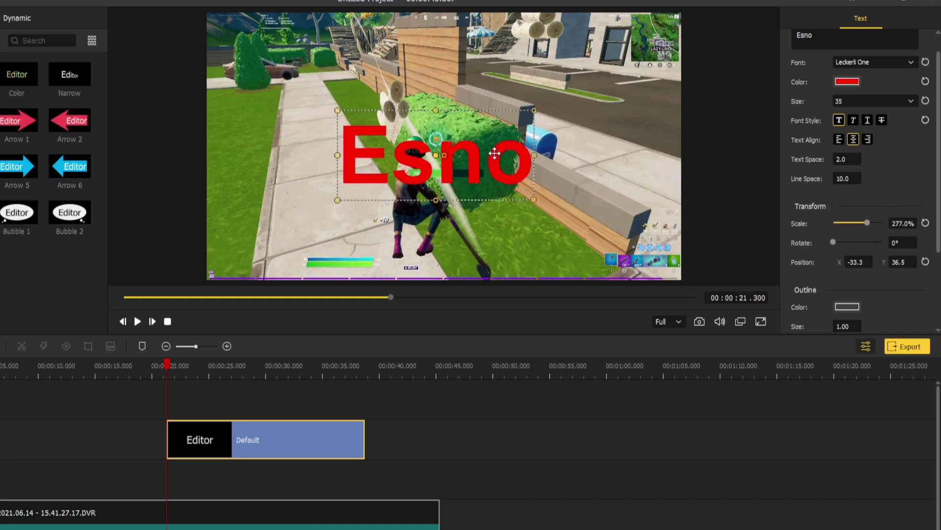
# Set the Esno text's outline colour to black and try the outline alpha, returning it to 0
pyautogui.scroll(-3, 869, 198)
pyautogui.click(847, 208)
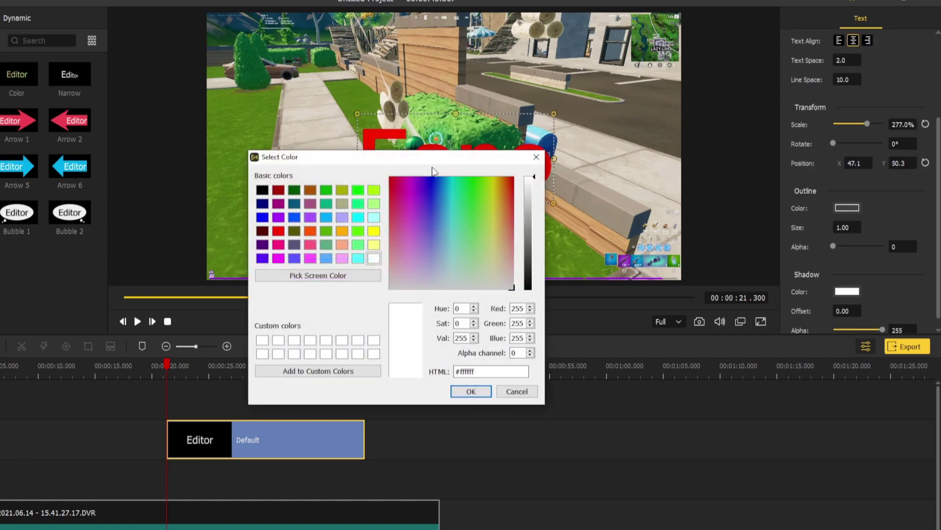
pyautogui.click(262, 190)
pyautogui.click(471, 391)
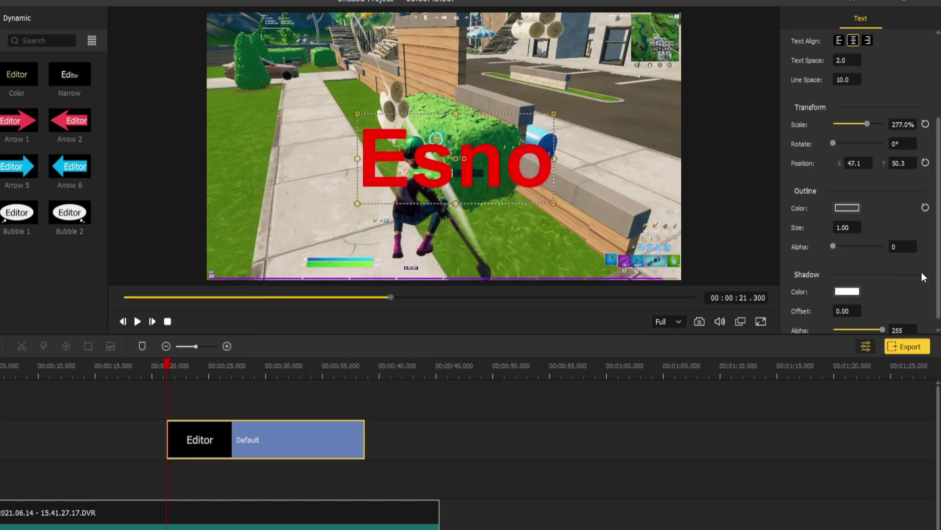
pyautogui.moveTo(835, 246)
pyautogui.mouseDown()
pyautogui.moveTo(857, 242)
pyautogui.moveTo(833, 246)
pyautogui.mouseUp()
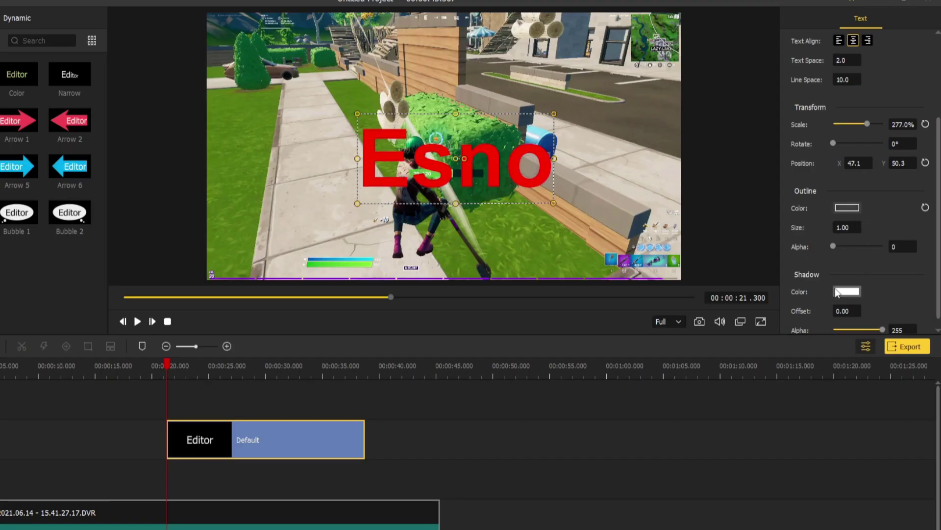
# Set the Esno text's shadow colour to black
pyautogui.scroll(-1, 836, 291)
pyautogui.click(847, 278)
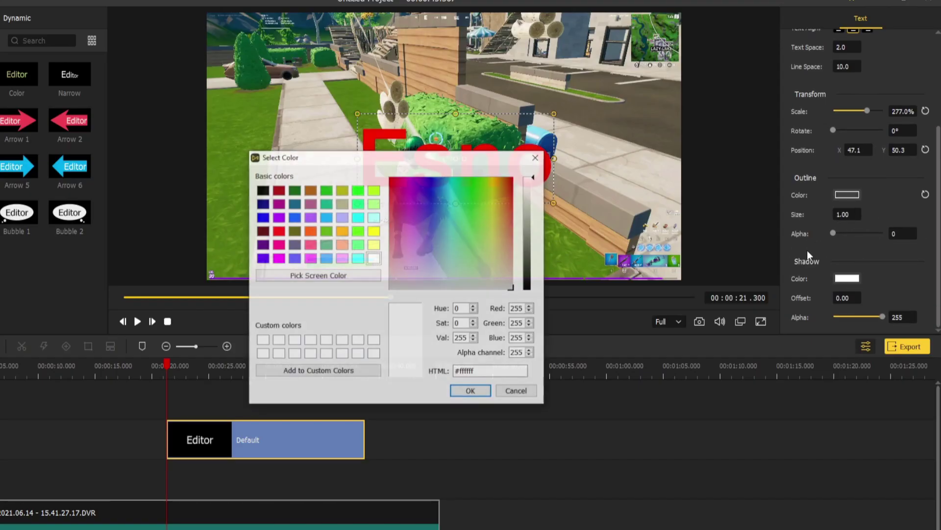
pyautogui.click(471, 391)
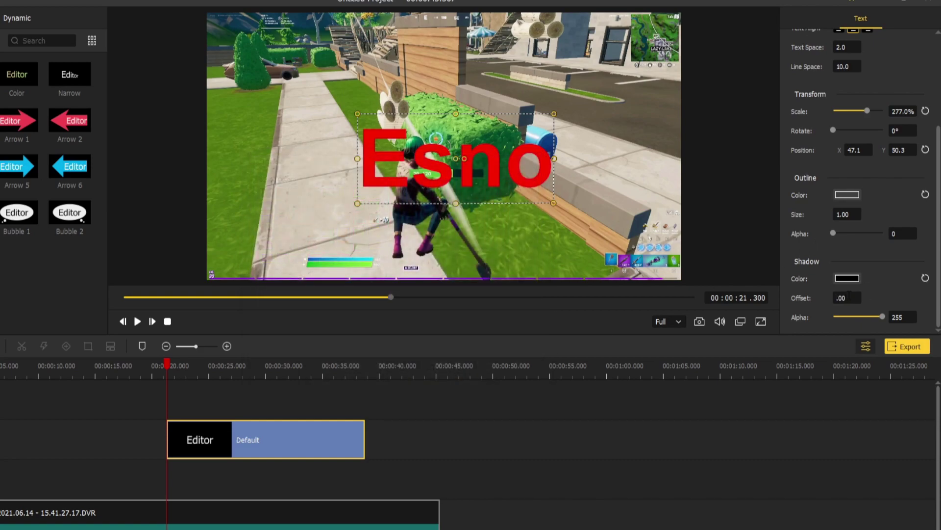
# Try shadow offsets of 2, 1 and 0.5 on the Esno text, and return the offset to 0
pyautogui.press('Return')
pyautogui.press('BackSpace')
pyautogui.write('2')
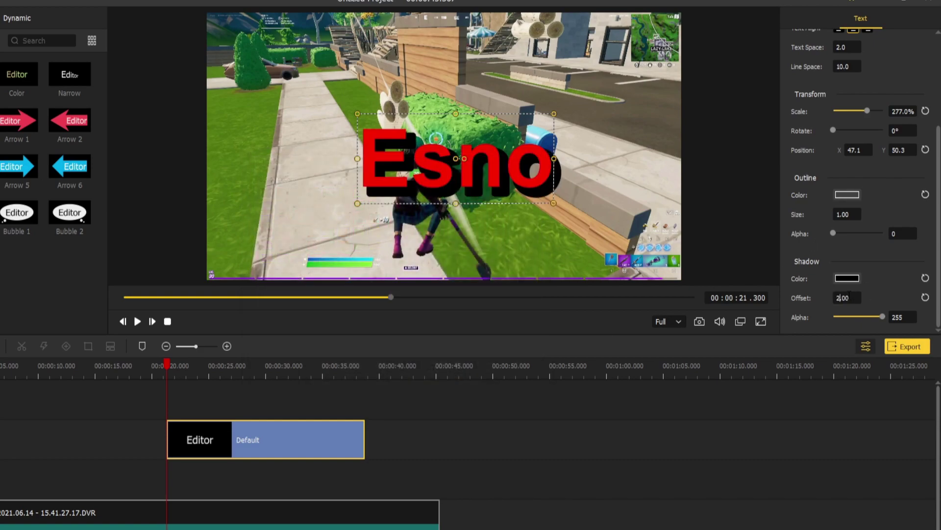
pyautogui.press('BackSpace')
pyautogui.write('1')
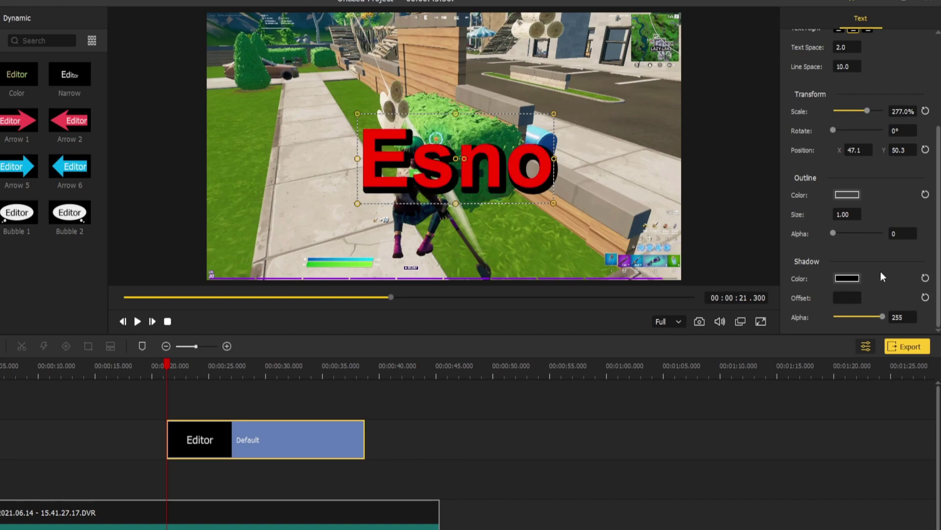
pyautogui.click(847, 278)
pyautogui.press('Escape')
pyautogui.write('0.5')
pyautogui.press('Return')
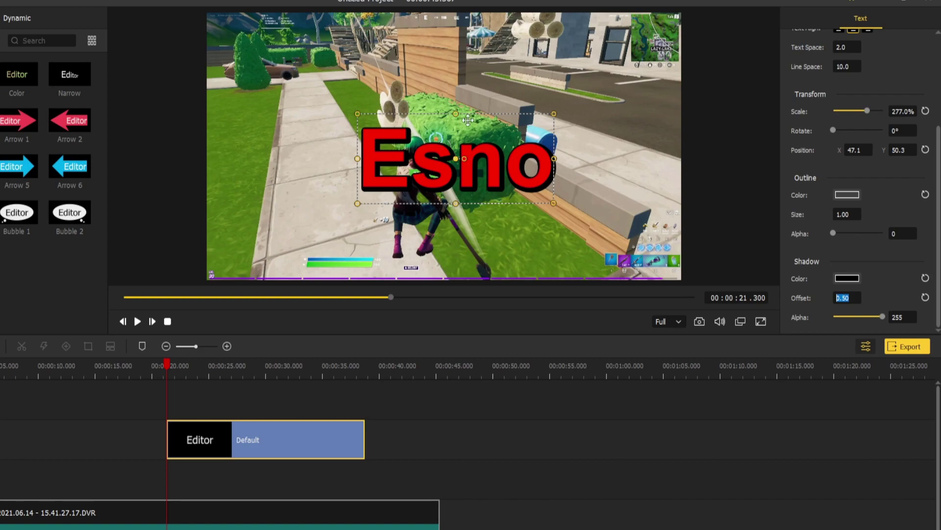
pyautogui.write('0')
pyautogui.press('Return')
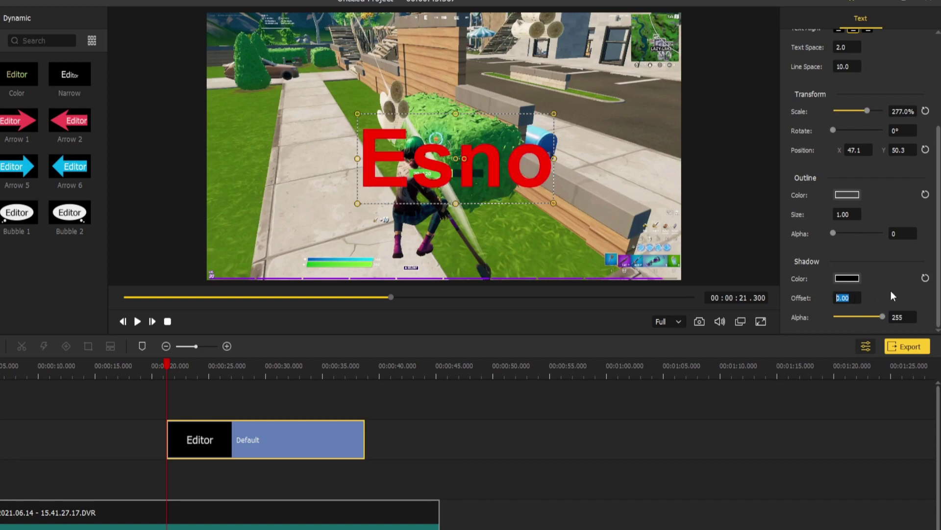
pyautogui.doubleClick(845, 212)
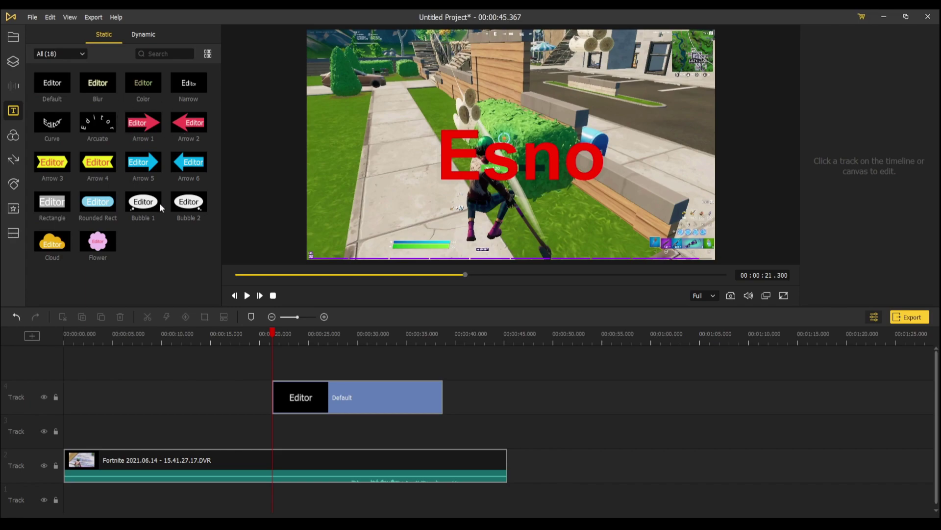
# Add the Bubble 1 text before the Esno text, at about 10 s, and preview it over the Fortnite clip
pyautogui.moveTo(160, 202); pyautogui.dragTo(164, 396)
pyautogui.click(178, 336)
pyautogui.moveTo(177, 338); pyautogui.dragTo(204, 339)
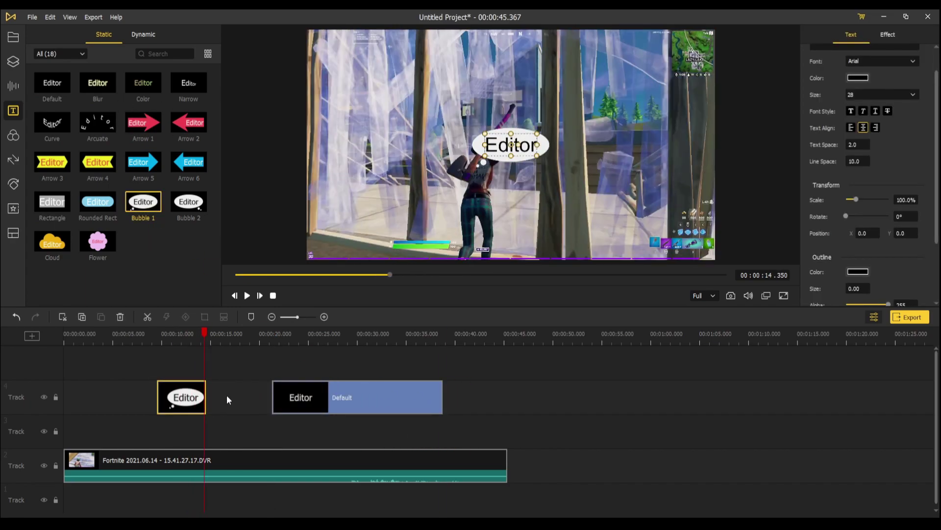
# Add the Arrow 1 text at about 43 s and move the Bubble 1 text onto a new track above, at about 28 s
pyautogui.doubleClick(148, 123)
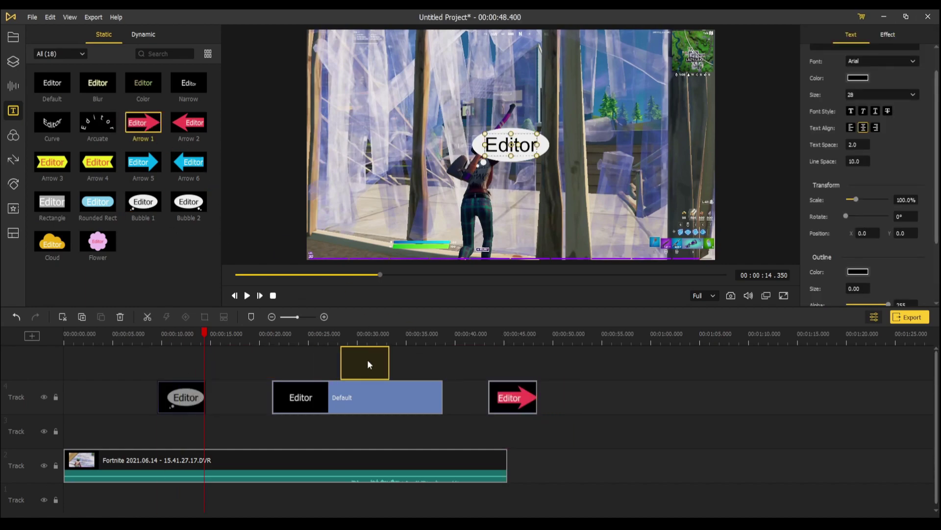
pyautogui.moveTo(189, 383); pyautogui.dragTo(357, 349)
# Add the Arcuate text before the Esno text, at about 9 s, and preview it at about 12 s
pyautogui.moveTo(97, 122); pyautogui.dragTo(162, 429)
pyautogui.click(186, 337)
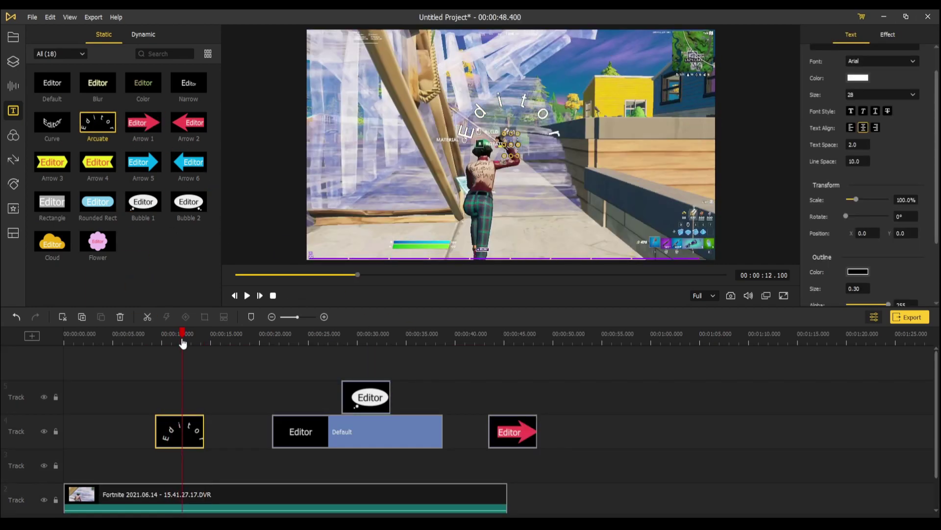
pyautogui.click(551, 129)
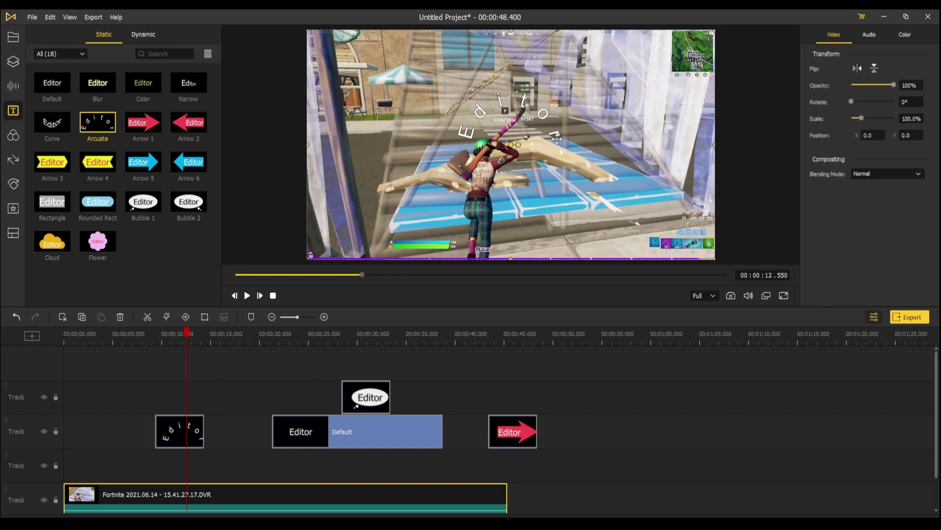
# Enlarge the Arcuate text in the preview to a scale of 212%
pyautogui.click(556, 139)
pyautogui.moveTo(858, 230); pyautogui.dragTo(868, 232)
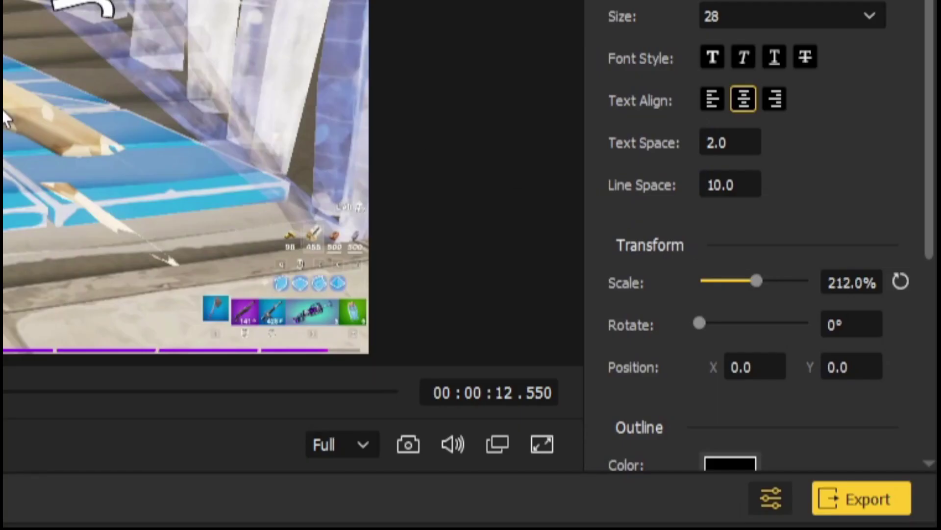
pyautogui.moveTo(525, 168); pyautogui.dragTo(556, 219)
pyautogui.click(521, 374)
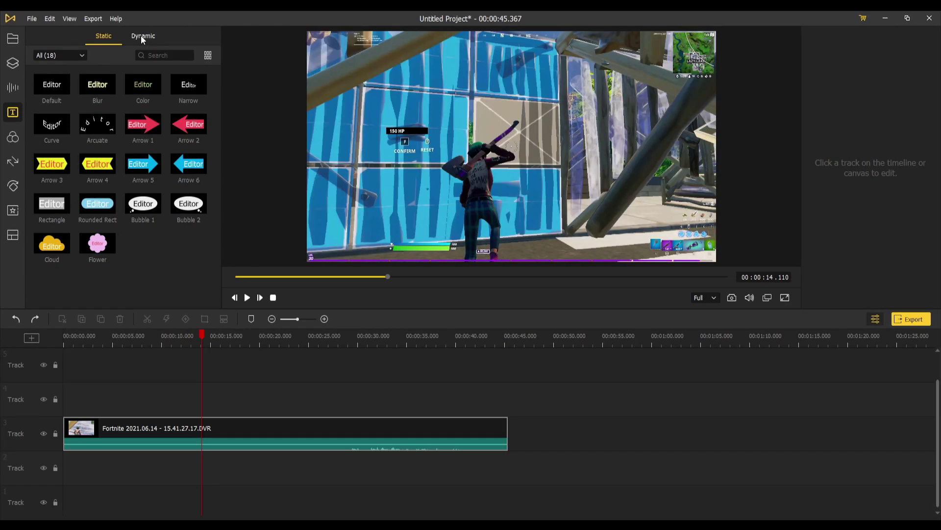
# Add the dynamic Flash text on a track above the Fortnite clip, at about 22 s
pyautogui.click(140, 35)
pyautogui.scroll(-2, 162, 132)
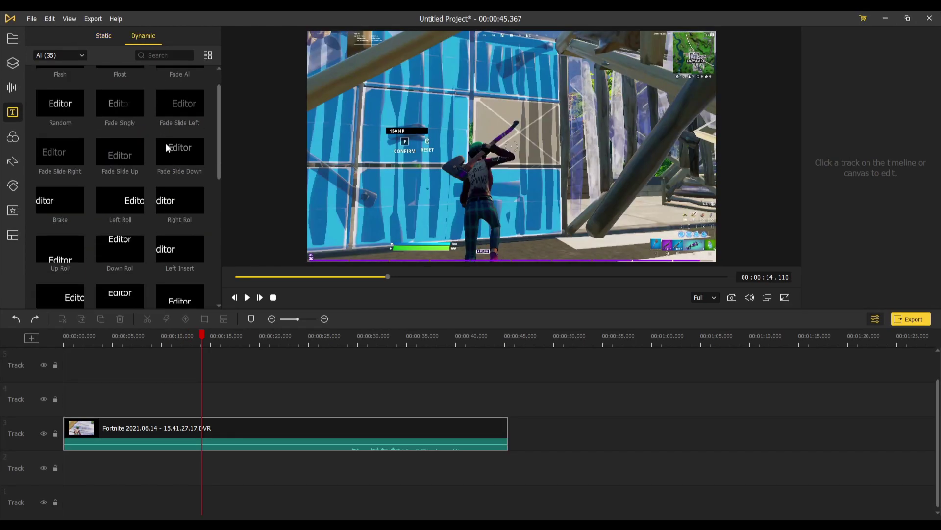
pyautogui.scroll(2, 165, 144)
pyautogui.moveTo(61, 90); pyautogui.dragTo(285, 359)
pyautogui.click(282, 335)
# Preview the Flash text enlarged to 327.6%, undo its enlargement and delete it
pyautogui.click(482, 189)
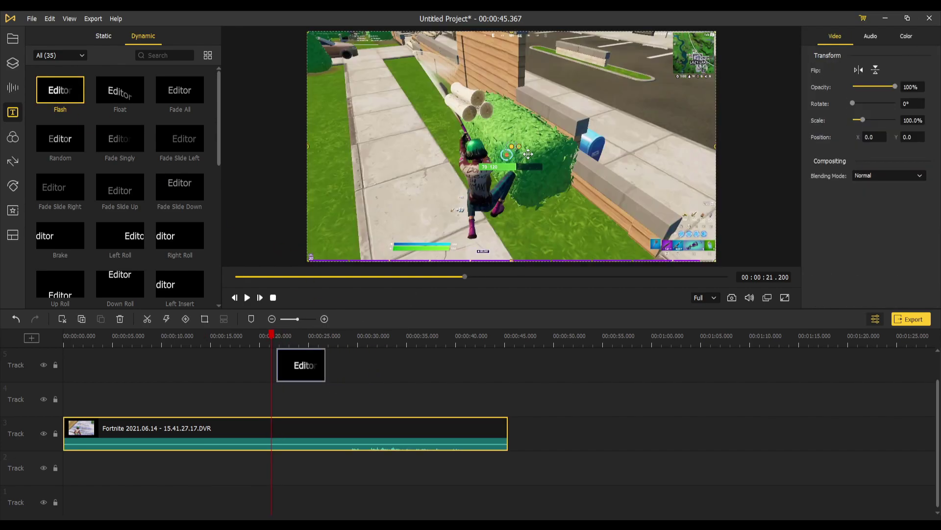
pyautogui.press('space')
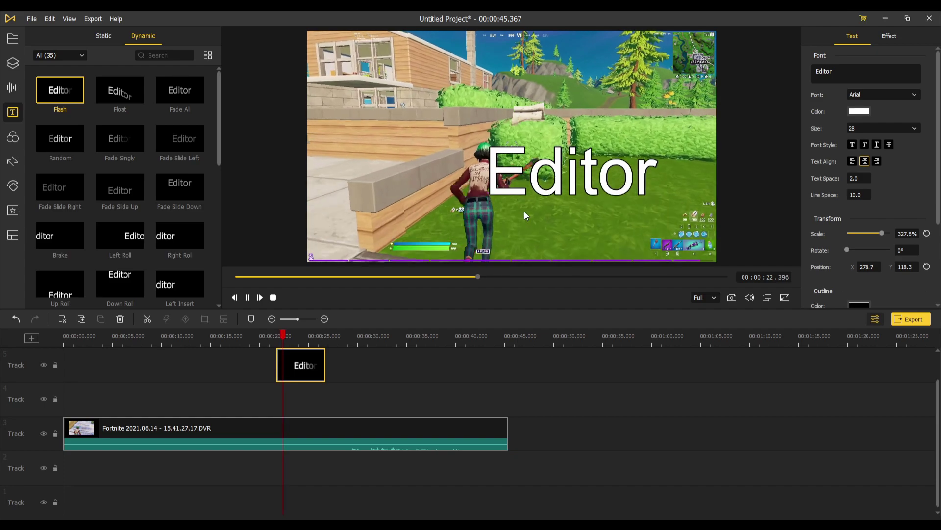
pyautogui.press('space')
pyautogui.hotkey('ctrl', 'z')
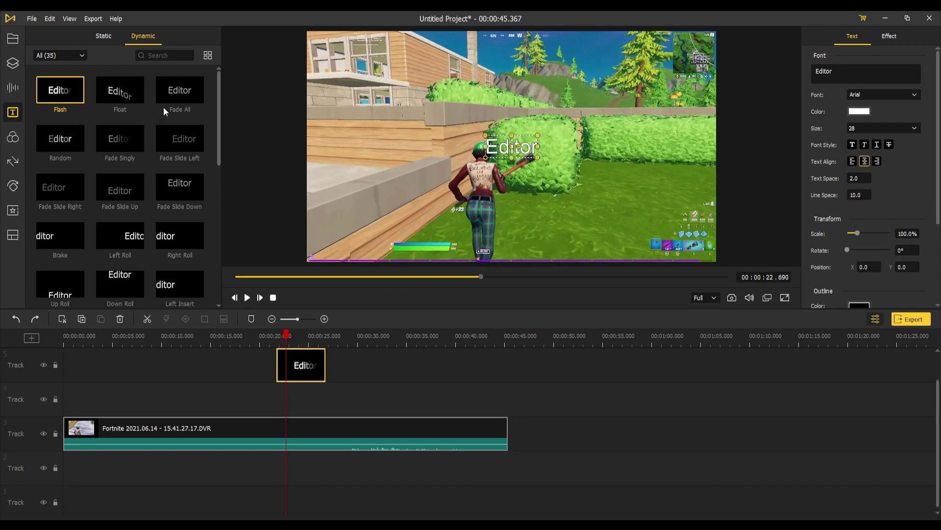
pyautogui.press('Delete')
# Try the dynamic Beat text above the Fortnite clip at about 21.5 s, preview it and delete it
pyautogui.scroll(-2, 178, 107)
pyautogui.scroll(-3, 184, 211)
pyautogui.scroll(-2, 178, 277)
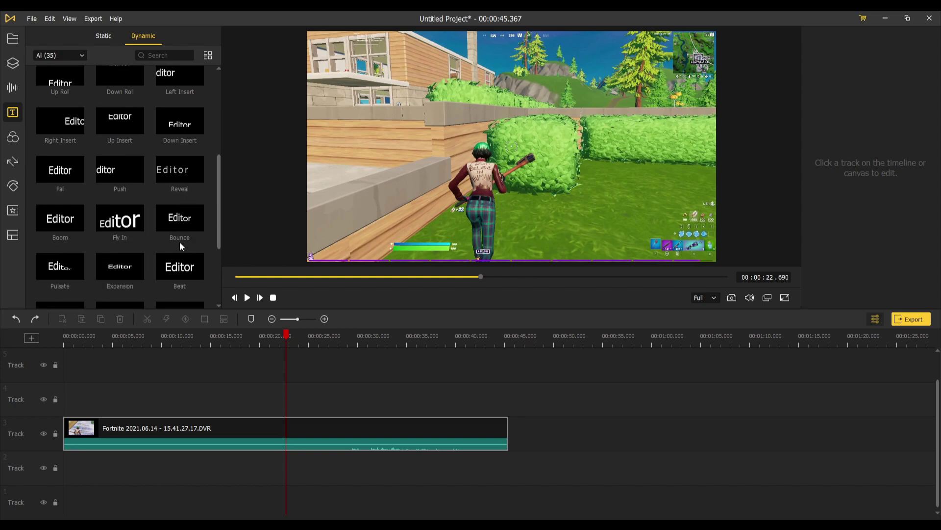
pyautogui.moveTo(179, 196); pyautogui.dragTo(272, 386)
pyautogui.click(273, 337)
pyautogui.press('space')
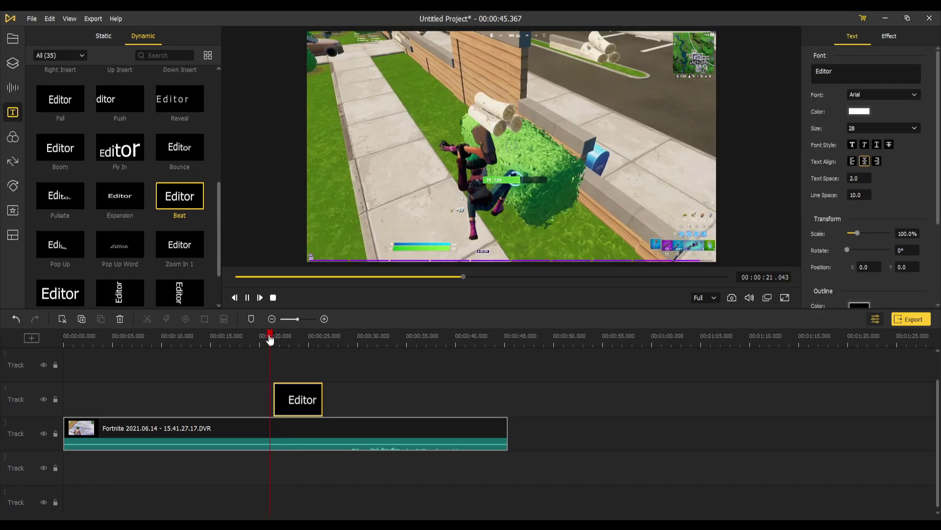
pyautogui.press('space')
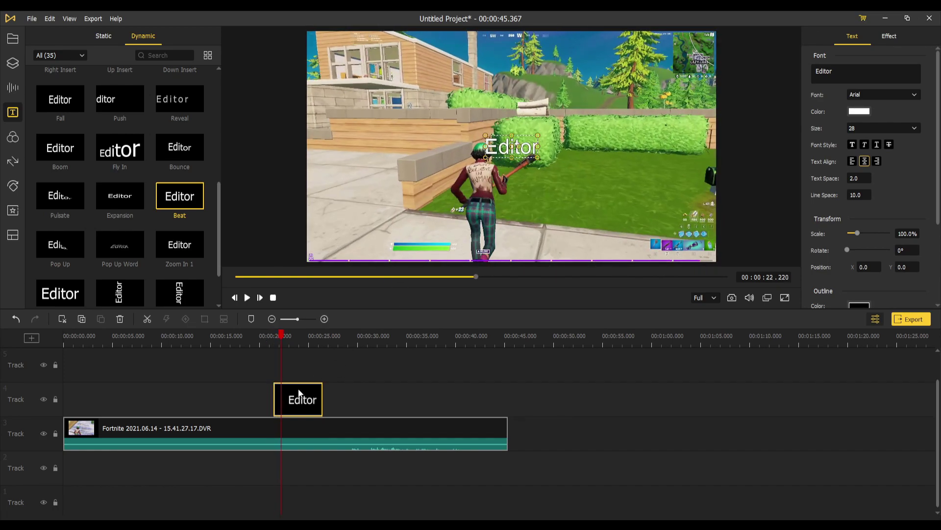
pyautogui.moveTo(299, 336); pyautogui.dragTo(276, 345)
pyautogui.press('Delete')
# Try the dynamic Pop Up Word text above the Fortnite clip at about 22.5 s, preview it and delete it
pyautogui.moveTo(120, 244); pyautogui.dragTo(285, 392)
pyautogui.press('space')
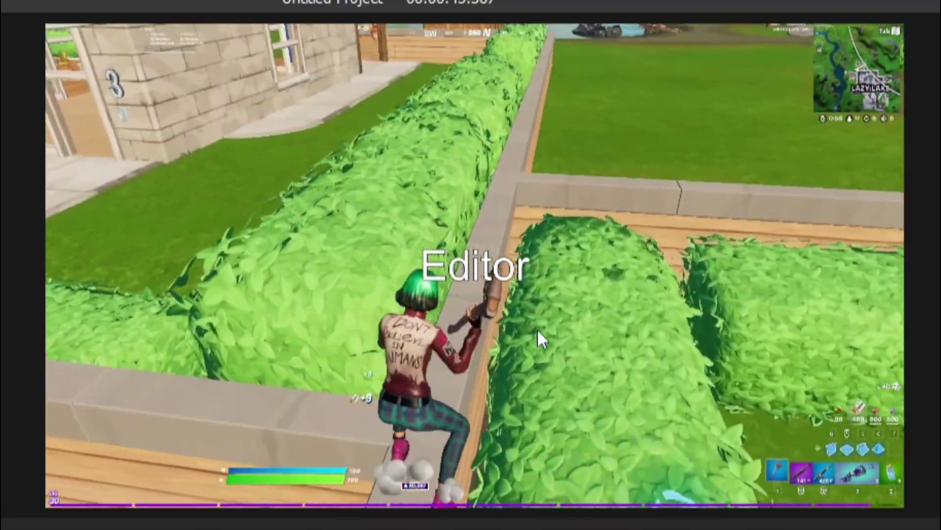
pyautogui.press('space')
pyautogui.scroll(-1, 143, 219)
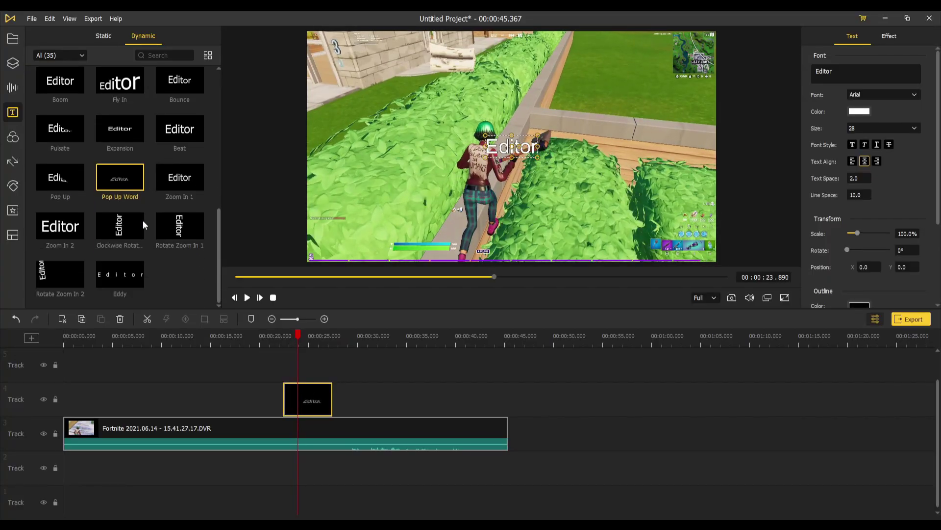
pyautogui.scroll(2, 148, 216)
pyautogui.press('Delete')
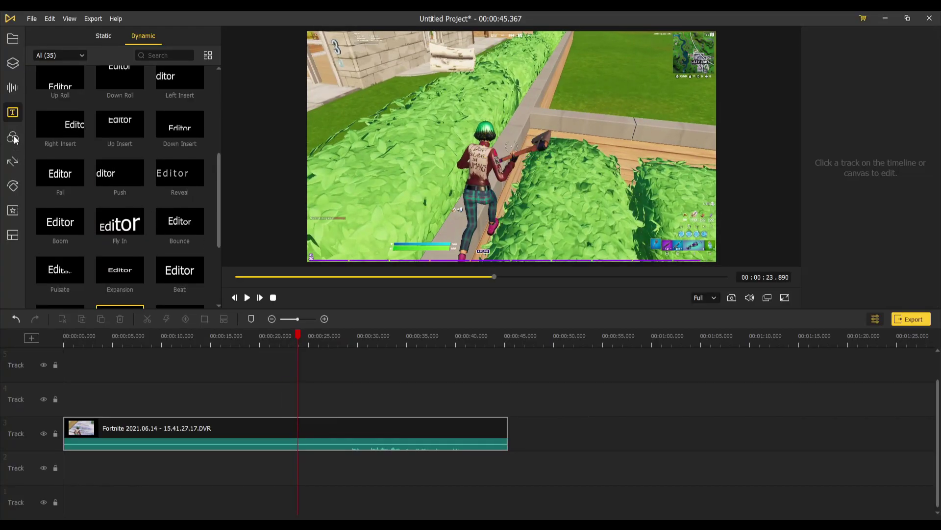
# Browse the available filters and download the Explosion filter
pyautogui.click(13, 137)
pyautogui.scroll(-2, 173, 196)
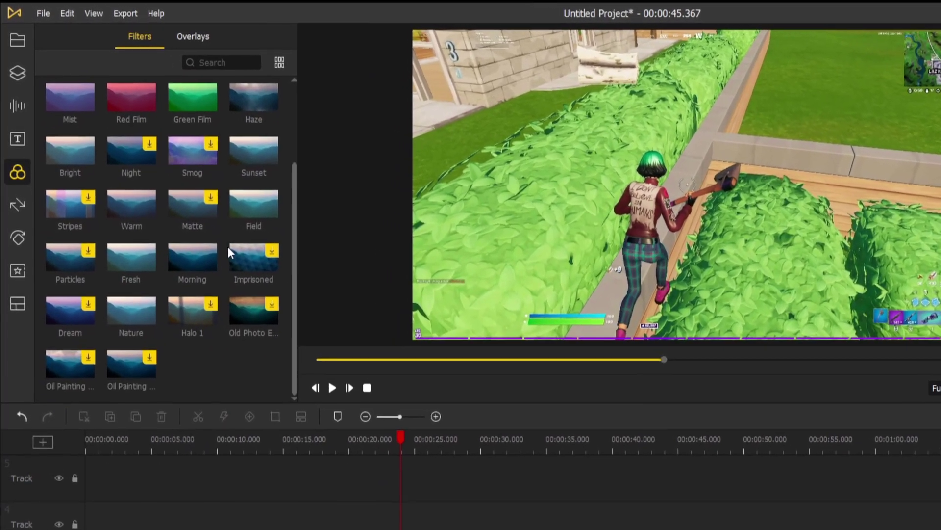
pyautogui.scroll(3, 199, 218)
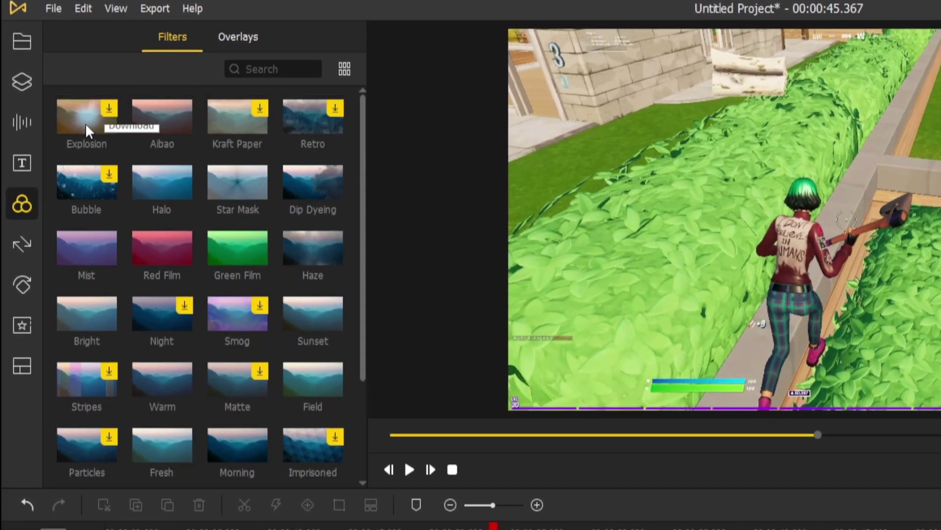
pyautogui.click(80, 121)
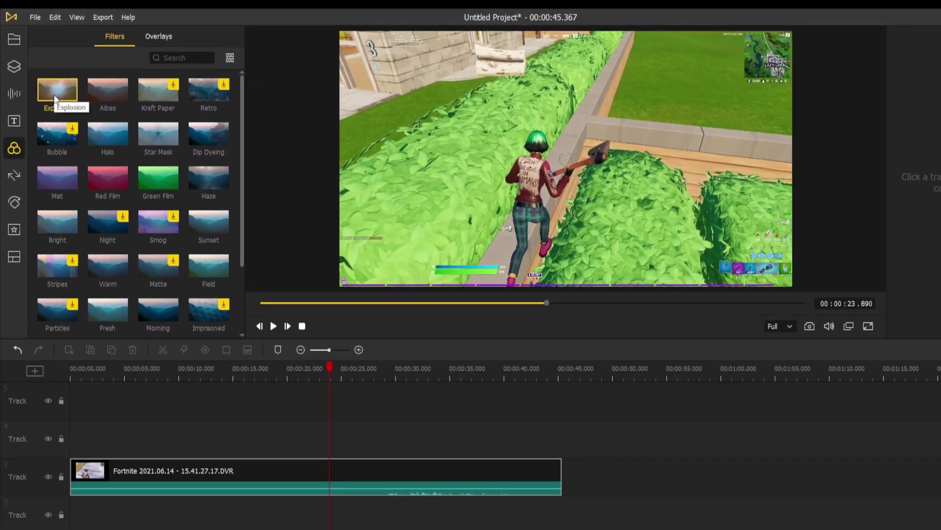
# Try the Explosion filter over the Fortnite clip, scrub through it and undo the addition
pyautogui.moveTo(55, 98); pyautogui.dragTo(317, 427)
pyautogui.moveTo(287, 341); pyautogui.dragTo(326, 343)
pyautogui.hotkey('ctrl', 'z')
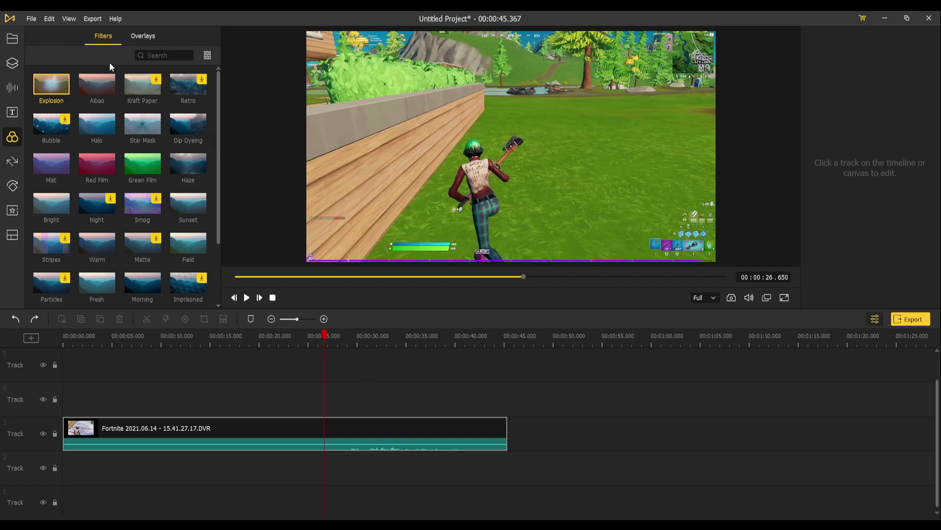
# Add the Soft Shine overlay above the Fortnite clip at about 25 s and preview it
pyautogui.click(139, 37)
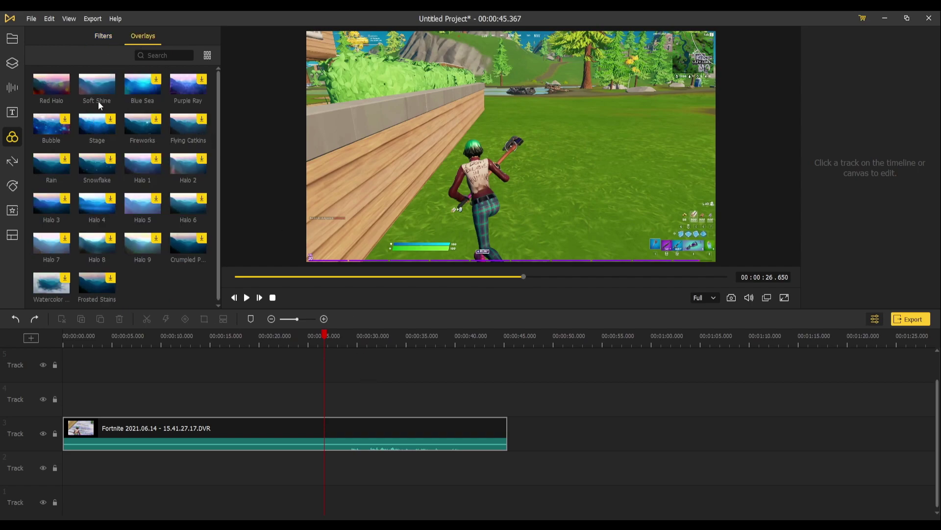
pyautogui.moveTo(102, 101); pyautogui.dragTo(317, 375)
pyautogui.press('space')
pyautogui.moveTo(338, 336); pyautogui.dragTo(309, 336)
pyautogui.press('space')
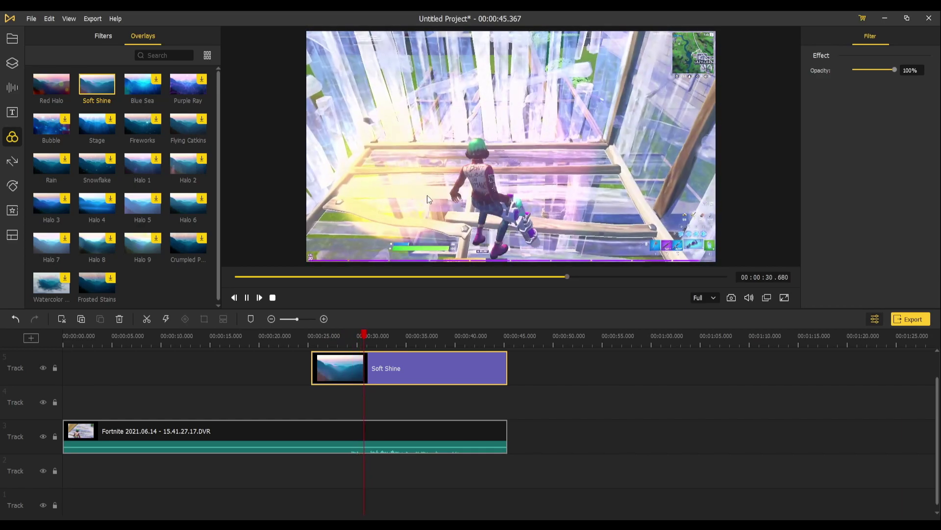
pyautogui.press('space')
# Delete the Soft Shine overlay from the timeline
pyautogui.click(633, 391)
pyautogui.click(436, 372)
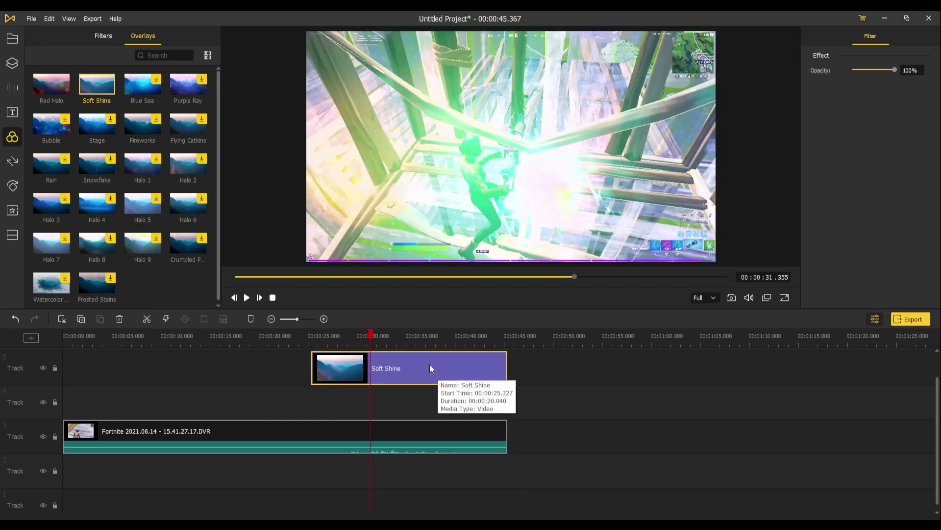
pyautogui.press('Delete')
# Download the Watercolor overlay, preview it above the Fortnite clip at about 29 s, and delete it from the timeline
pyautogui.click(52, 293)
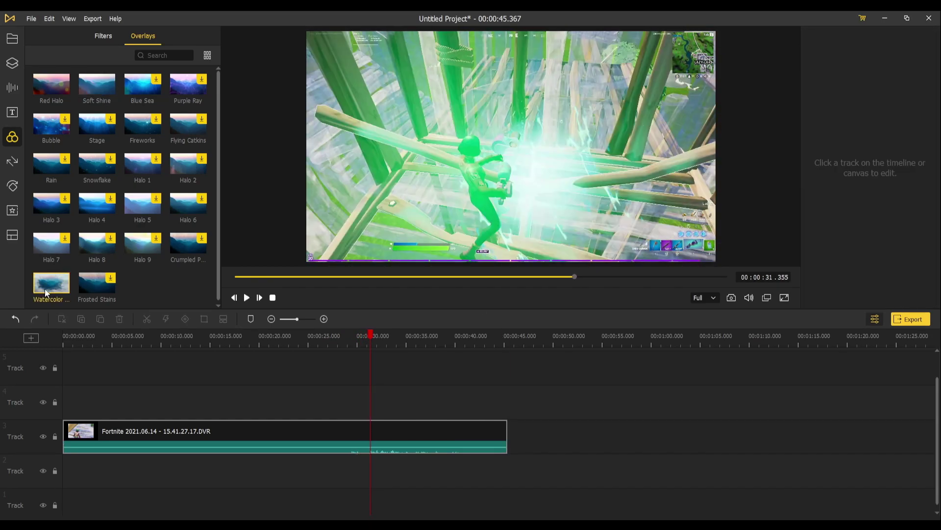
pyautogui.moveTo(45, 289); pyautogui.dragTo(349, 393)
pyautogui.moveTo(348, 339)
pyautogui.mouseDown()
pyautogui.moveTo(446, 342)
pyautogui.moveTo(345, 341)
pyautogui.mouseUp()
pyautogui.press('space')
pyautogui.press('space')
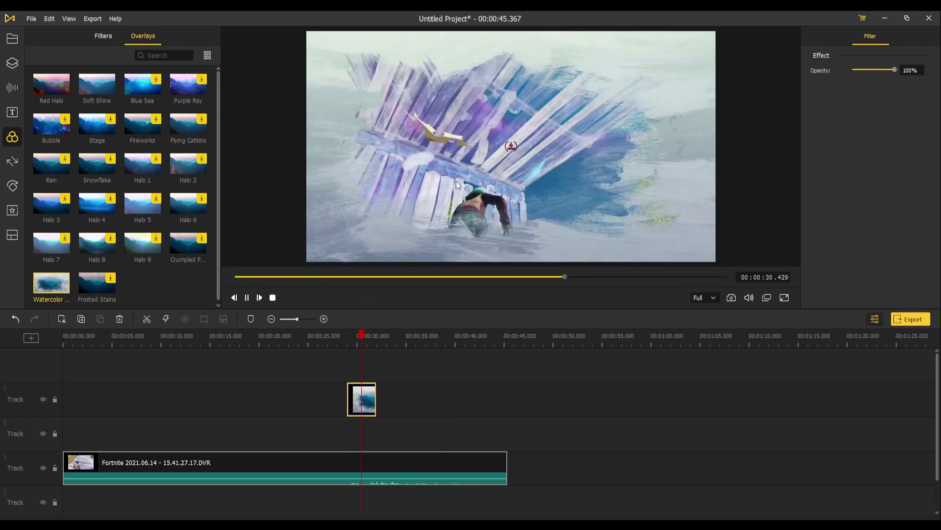
pyautogui.press('space')
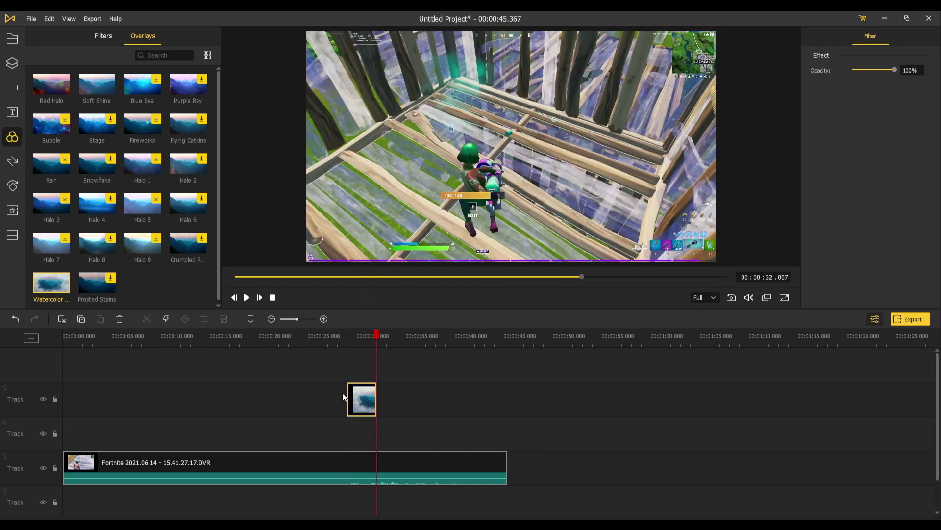
pyautogui.press('Delete')
# Look through the transitions and try to apply Slide Right to the Fortnite clip
pyautogui.click(13, 160)
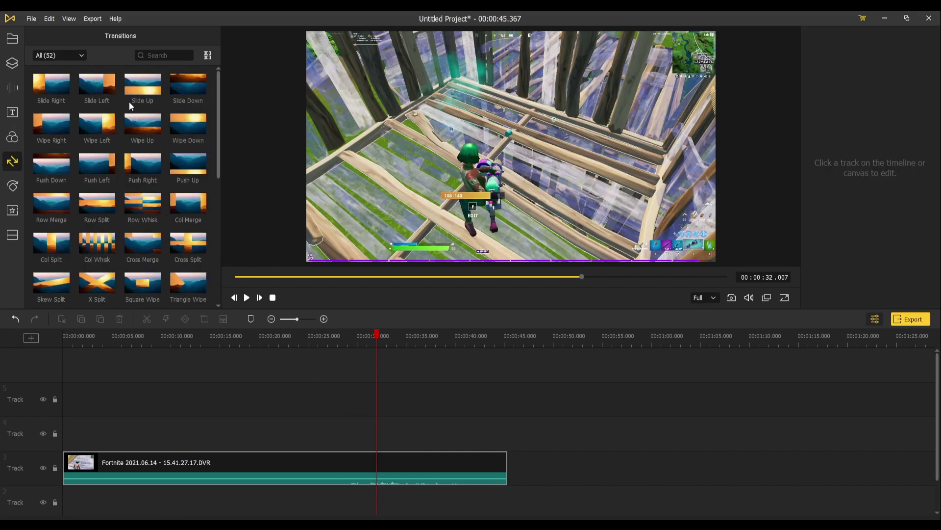
pyautogui.scroll(-5, 161, 188)
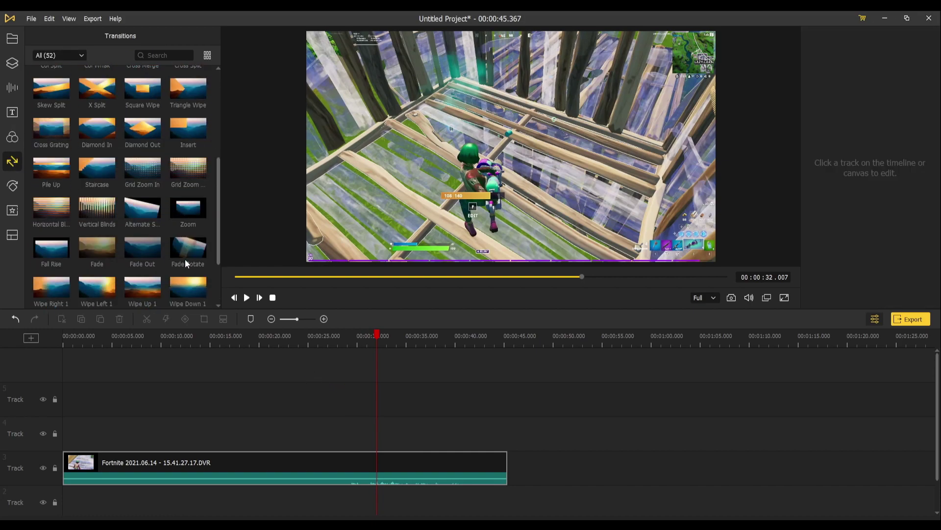
pyautogui.scroll(5, 184, 259)
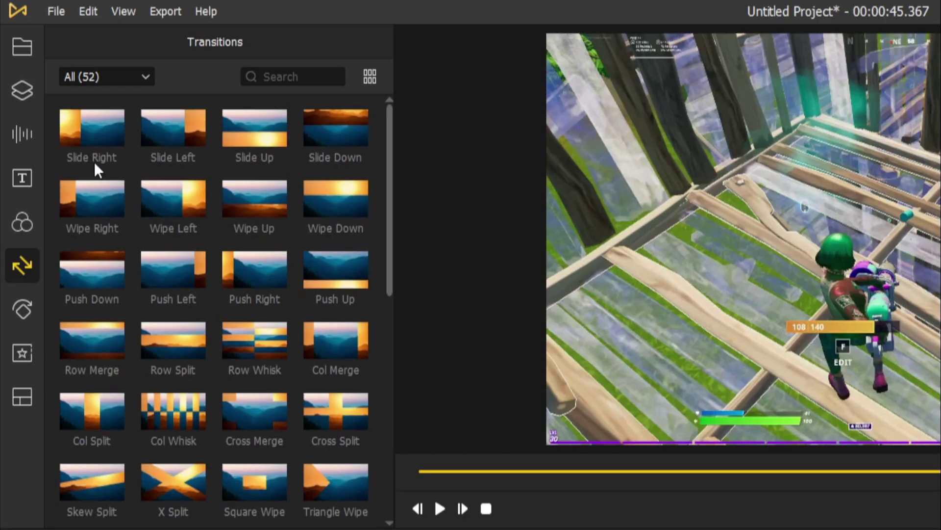
pyautogui.moveTo(52, 101); pyautogui.dragTo(190, 210)
pyautogui.moveTo(339, 351); pyautogui.dragTo(310, 391)
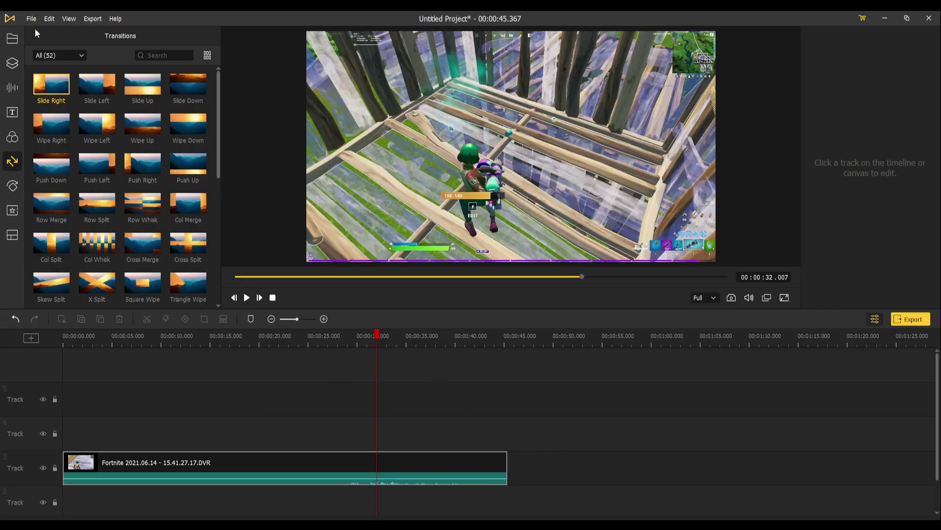
# Place the Splitgate Arena Warfare clip directly after the Fortnite clip on the same track
pyautogui.click(13, 35)
pyautogui.moveTo(94, 85); pyautogui.dragTo(525, 436)
# Try the Slide Right transition between the Fortnite and Splitgate clips, preview it from about 44 s and delete it
pyautogui.click(12, 161)
pyautogui.moveTo(51, 84); pyautogui.dragTo(506, 427)
pyautogui.click(497, 337)
pyautogui.press('space')
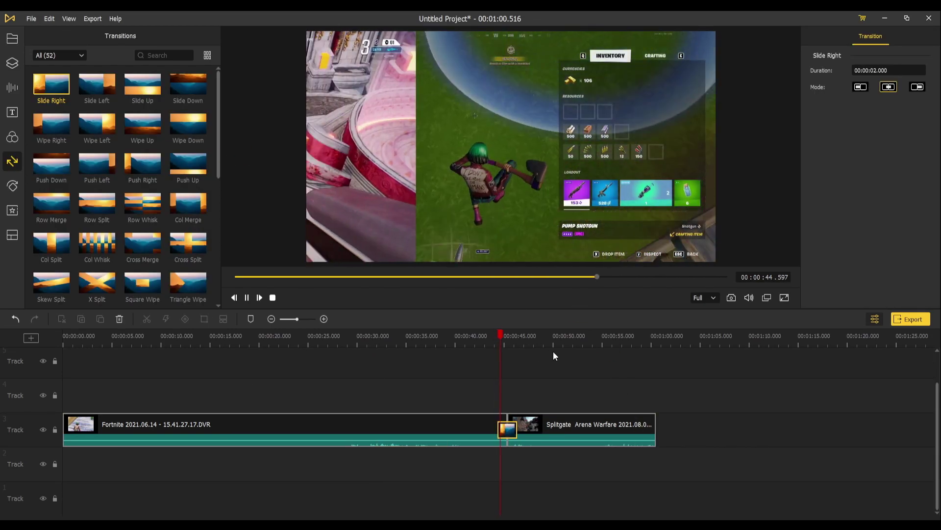
pyautogui.press('space')
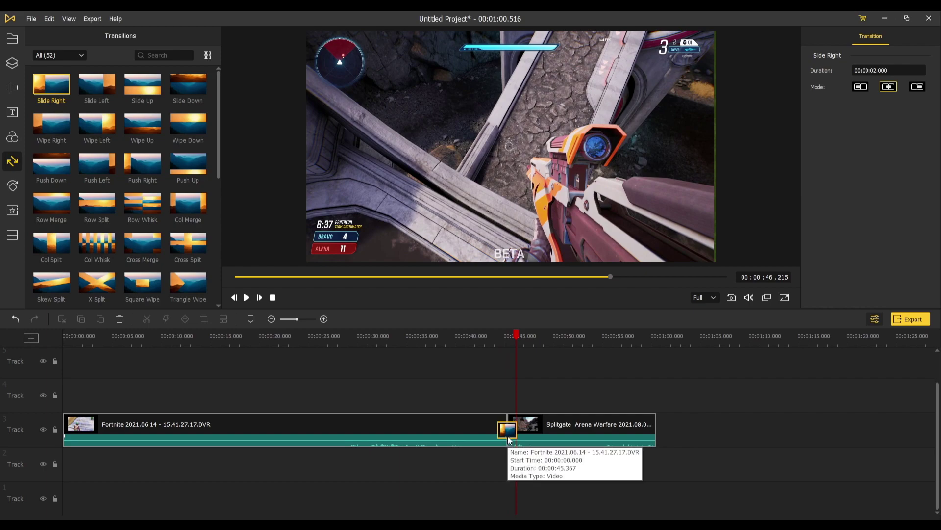
pyautogui.press('Delete')
# Place a Col Whisk transition lasting 3.5 s between the Fortnite and Splitgate clips and preview it
pyautogui.moveTo(97, 244); pyautogui.dragTo(512, 419)
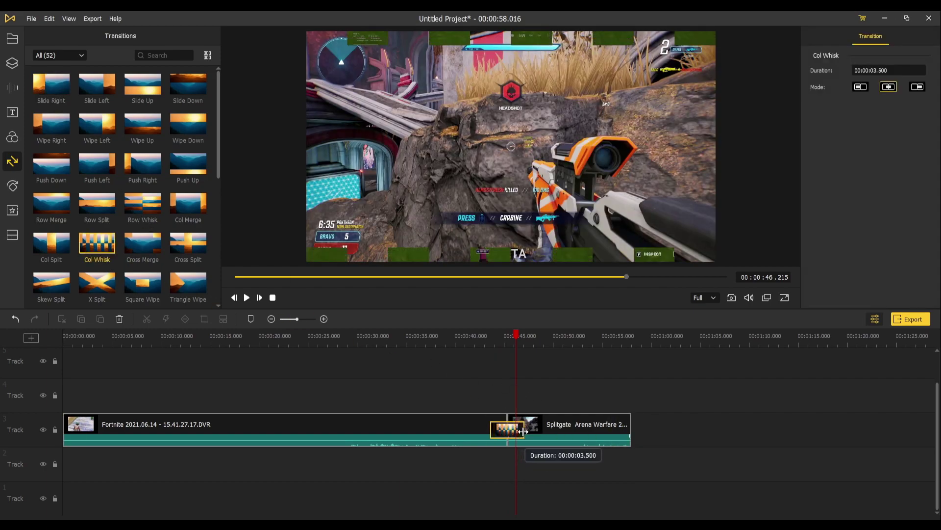
pyautogui.click(604, 425)
pyautogui.moveTo(422, 342); pyautogui.dragTo(500, 342)
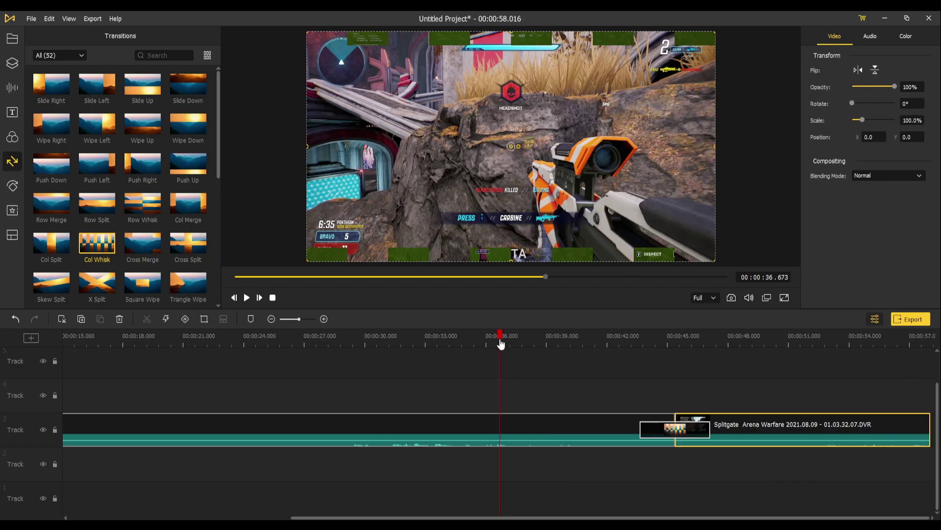
pyautogui.press('space')
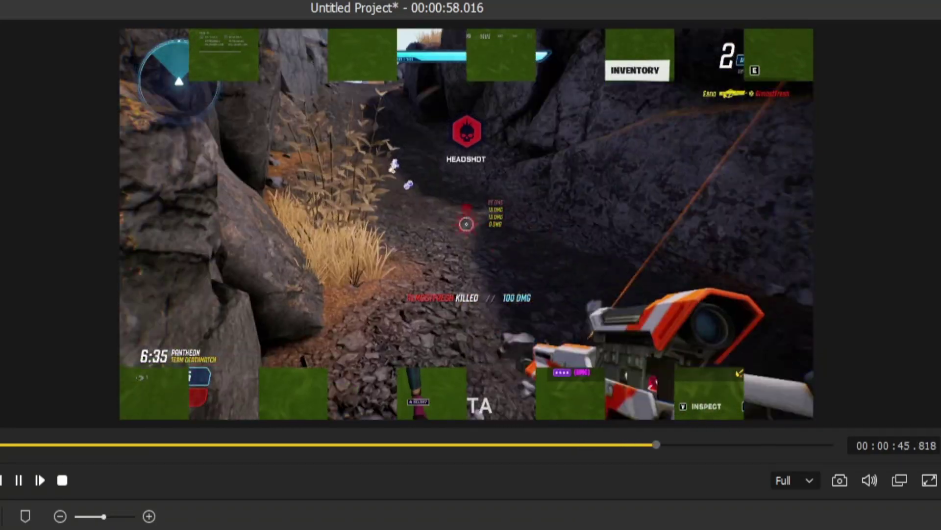
pyautogui.click(459, 218)
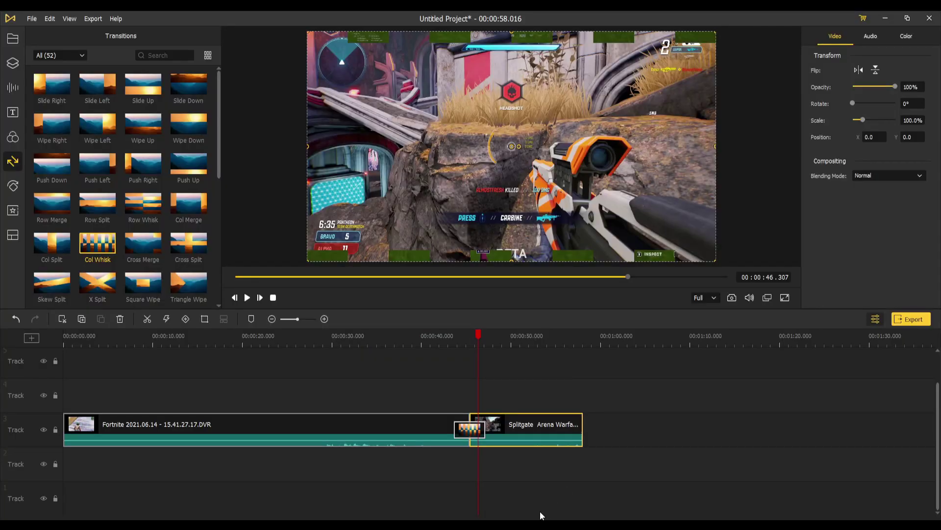
# Shorten the Col Whisk transition to 2.076 s, preview it and delete it
pyautogui.click(486, 429)
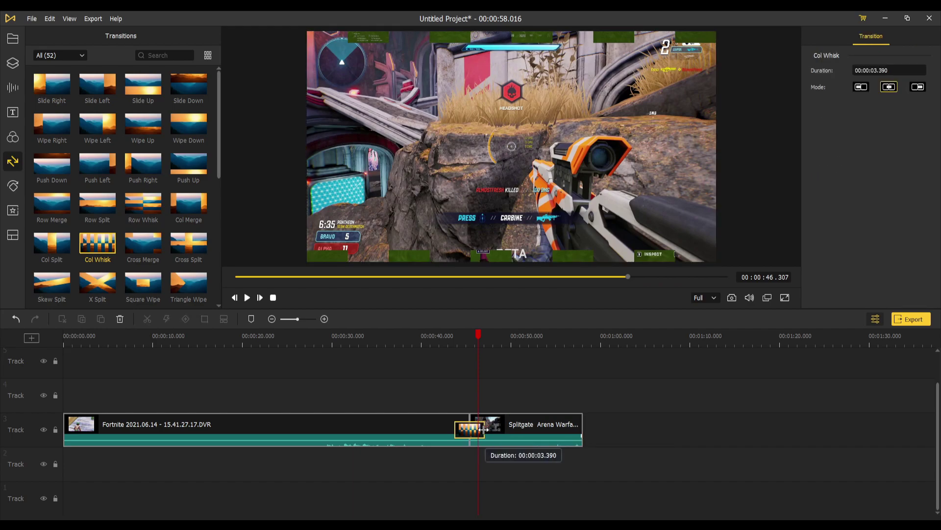
pyautogui.moveTo(484, 429); pyautogui.dragTo(478, 429)
pyautogui.click(461, 339)
pyautogui.press('space')
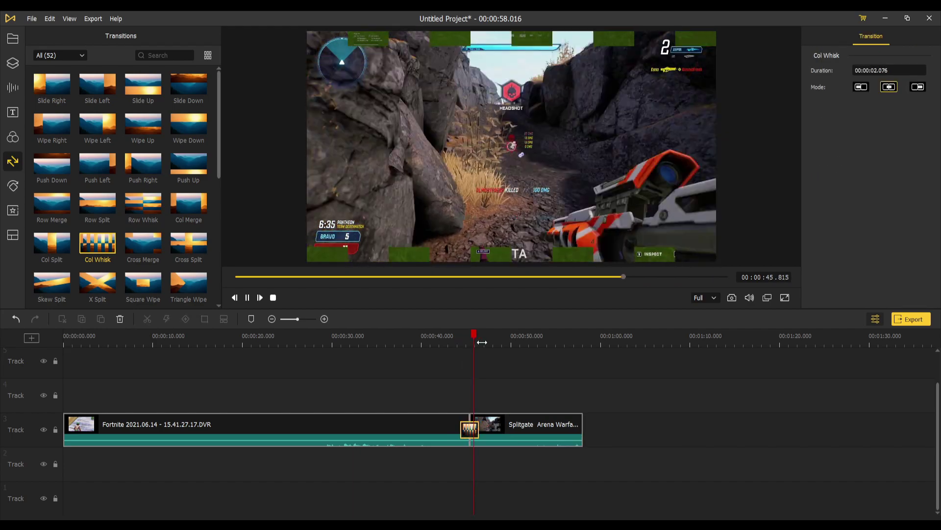
pyautogui.press('space')
pyautogui.press('Delete')
pyautogui.scroll(-2, 157, 269)
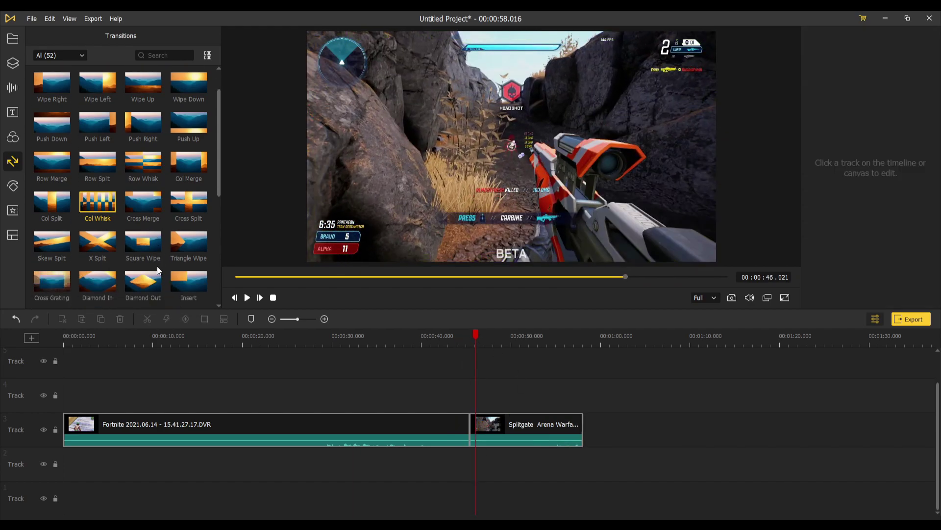
# Try the Grid Zoom In transition between the Fortnite and Splitgate clips, preview it and delete it
pyautogui.scroll(-1, 158, 269)
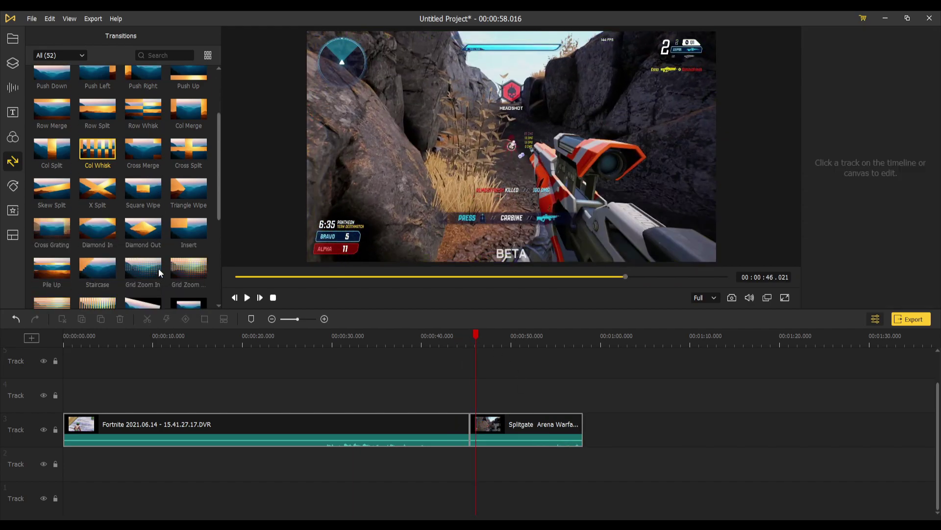
pyautogui.moveTo(145, 275); pyautogui.dragTo(468, 429)
pyautogui.click(462, 339)
pyautogui.press('space')
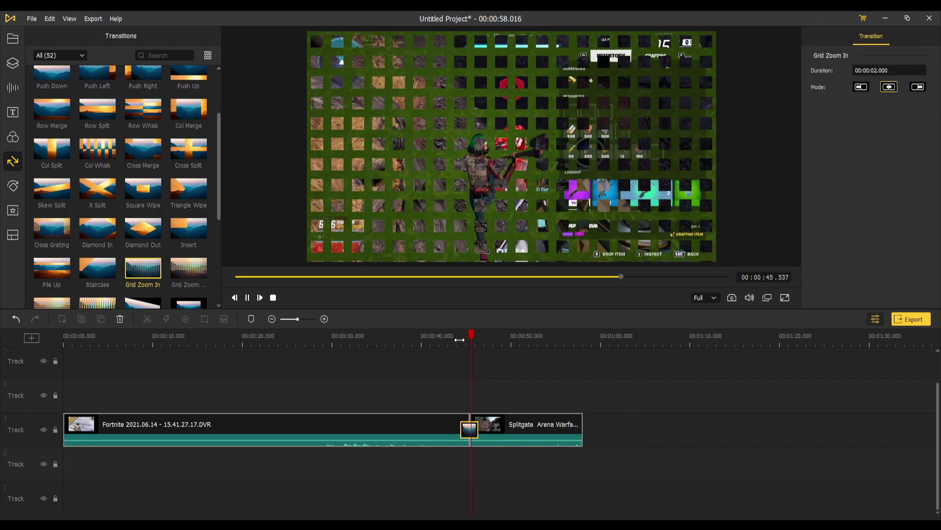
pyautogui.press('Delete')
pyautogui.scroll(-5, 166, 255)
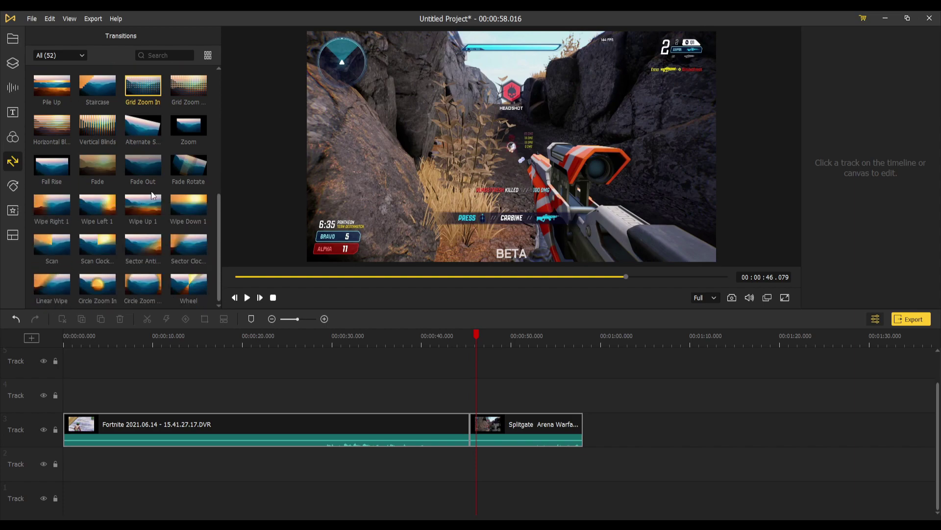
# Apply the Shift Left animation to the Fortnite clip, set its acceleration to 100 and preview it
pyautogui.click(13, 188)
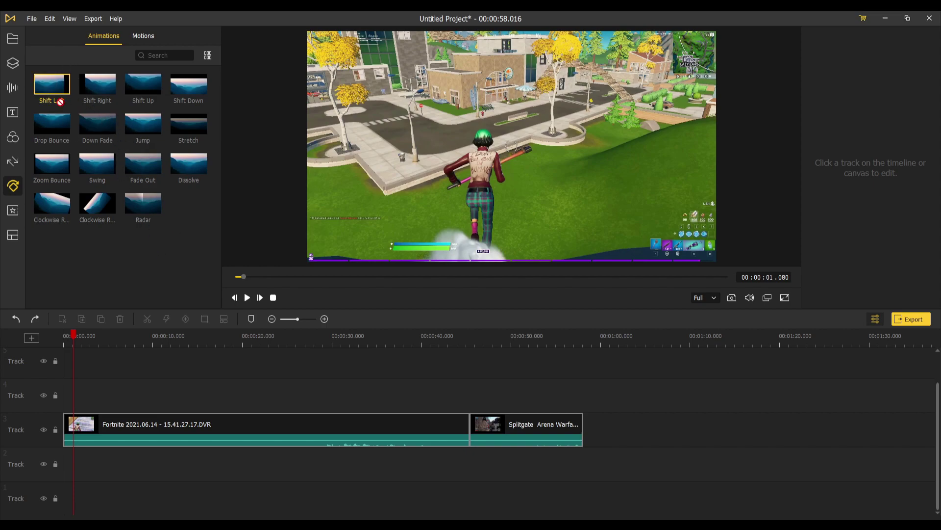
pyautogui.moveTo(52, 87); pyautogui.dragTo(127, 425)
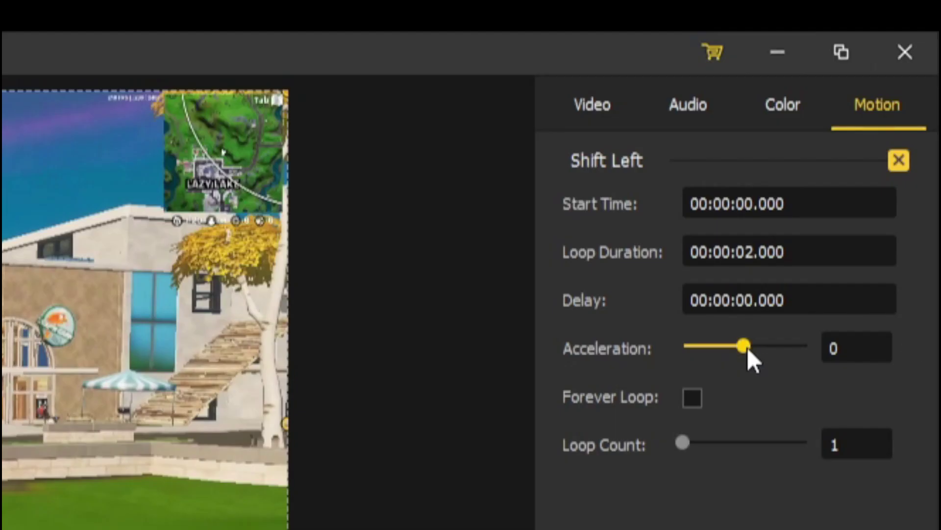
pyautogui.moveTo(874, 120); pyautogui.dragTo(894, 119)
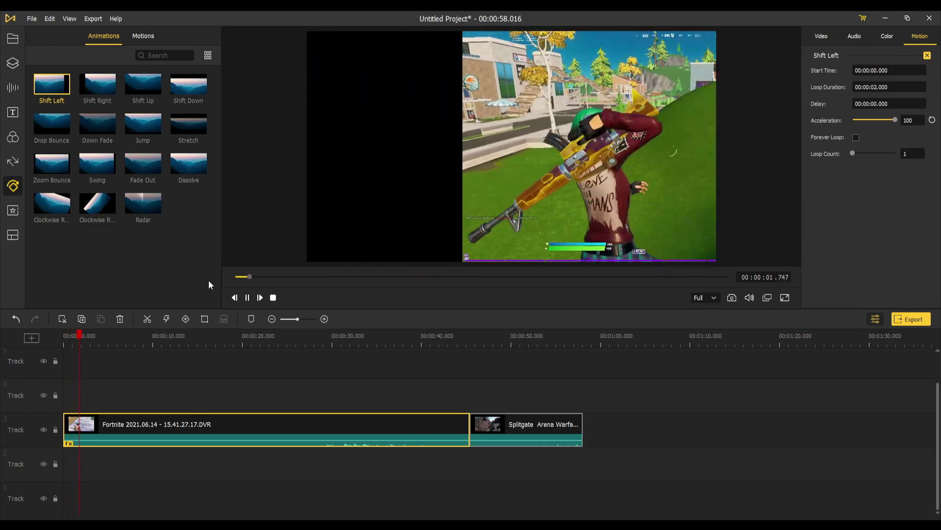
# Reset the Shift Left acceleration, try a loop count of 5 and the Forever Loop option, and remove the animation
pyautogui.click(931, 119)
pyautogui.moveTo(853, 153); pyautogui.dragTo(855, 154)
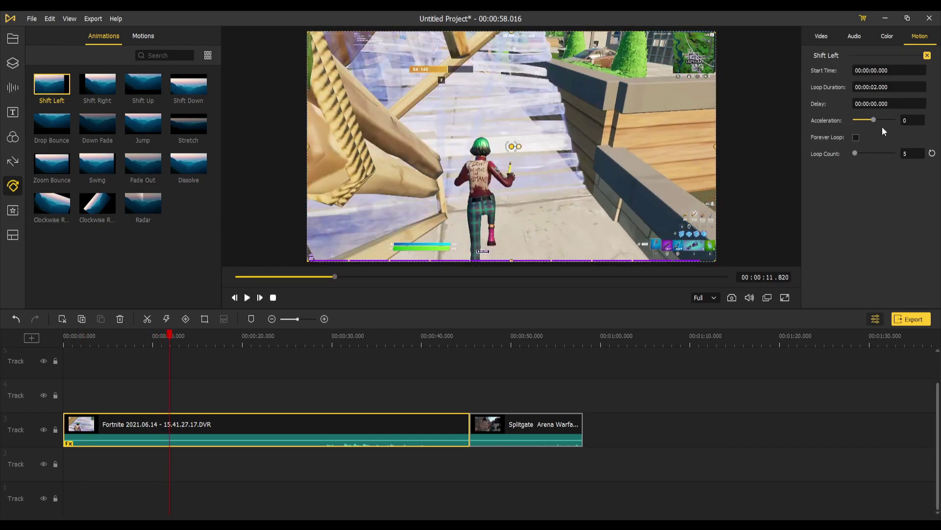
pyautogui.click(856, 137)
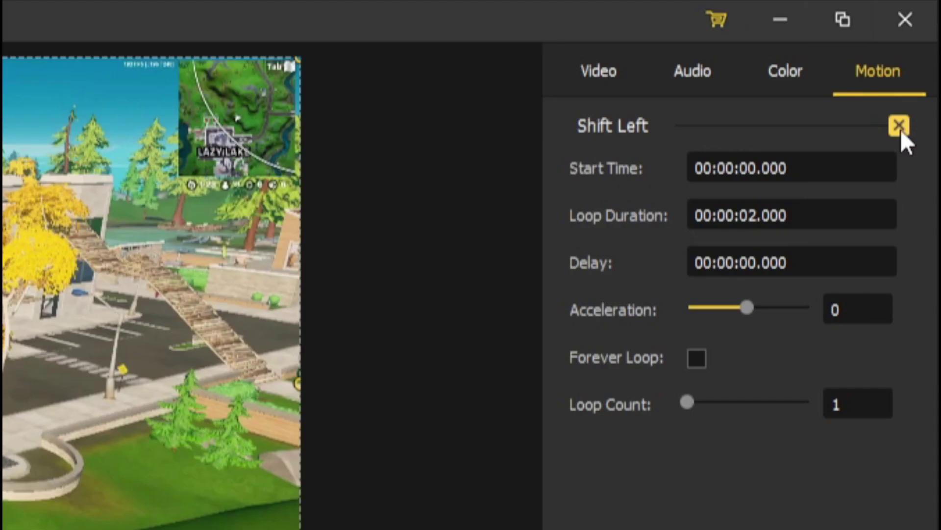
pyautogui.click(927, 55)
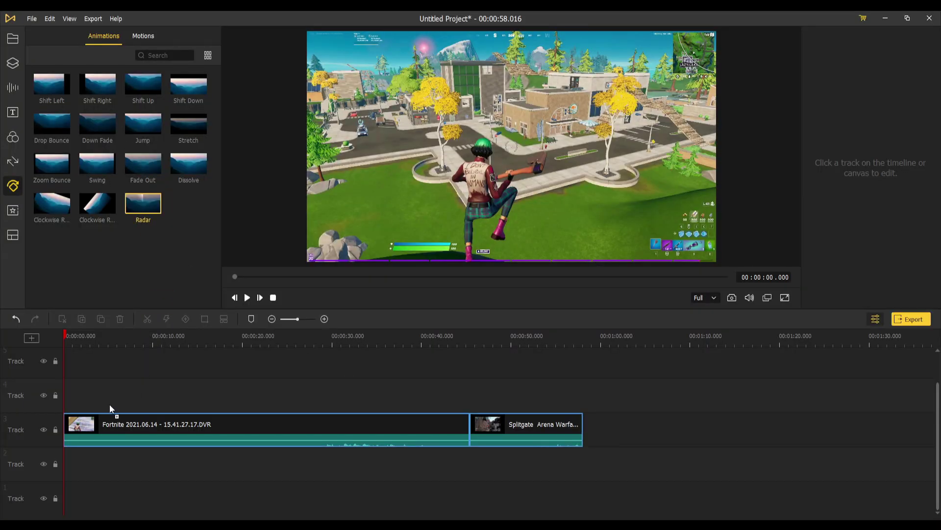
# Try the Radar and Zoom Bounce animations in turn on the Fortnite clip, preview them and remove them
pyautogui.moveTo(110, 408); pyautogui.dragTo(95, 419)
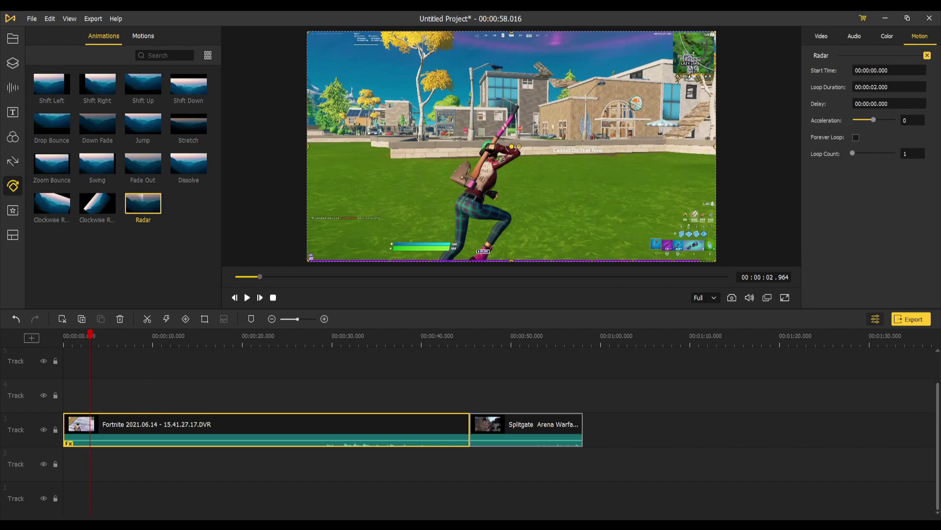
pyautogui.click(928, 55)
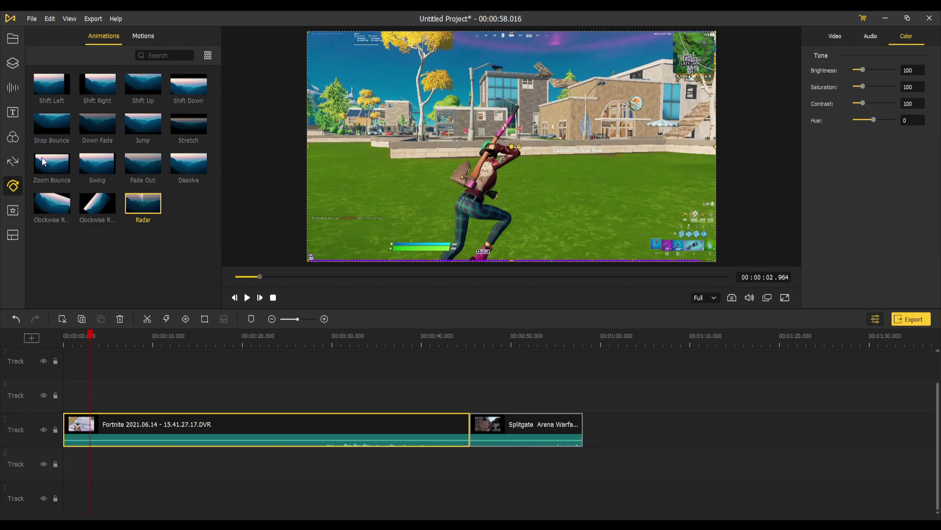
pyautogui.moveTo(44, 162); pyautogui.dragTo(143, 426)
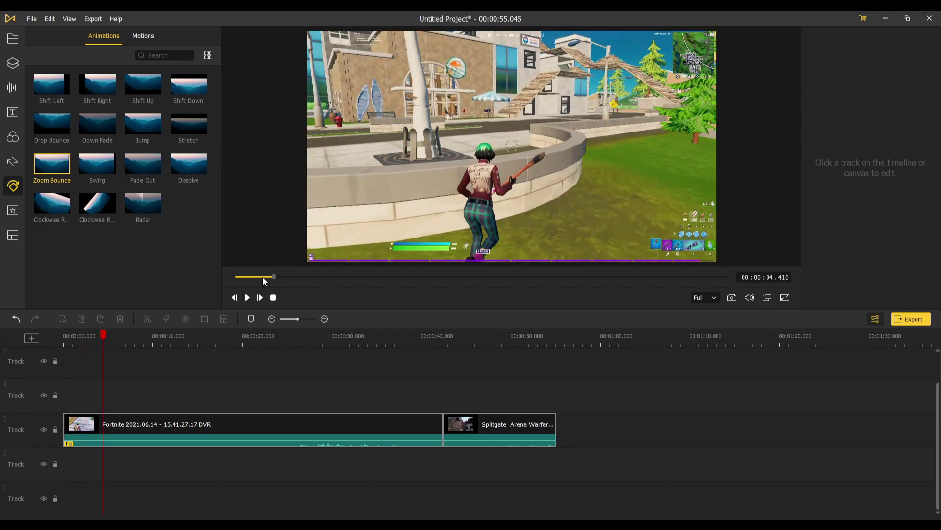
pyautogui.click(274, 297)
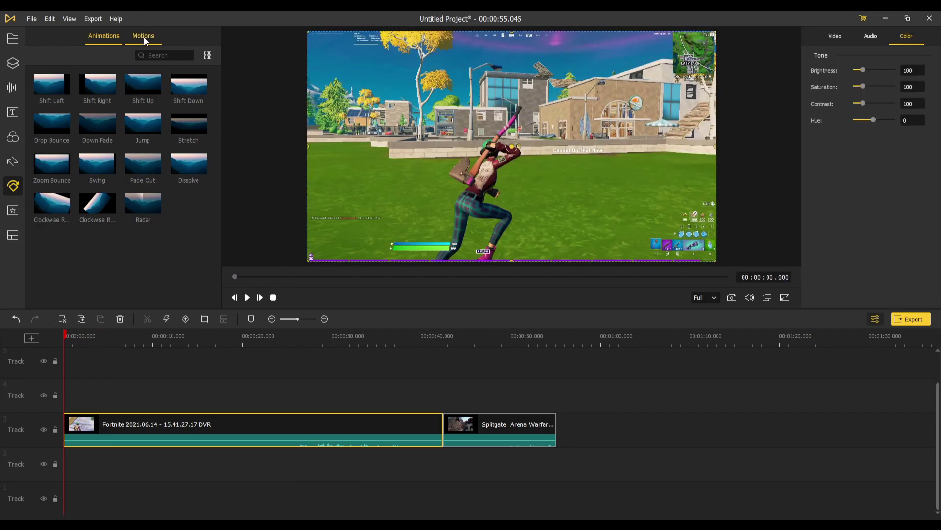
# Apply the Zoom In motion to the Fortnite clip at about 11 s and preview it from about 10 s
pyautogui.click(143, 37)
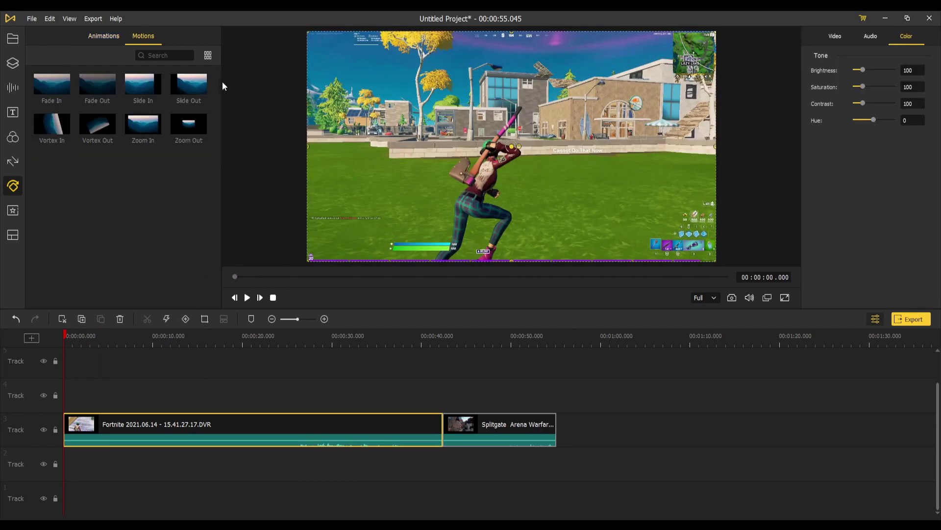
pyautogui.hotkey('ctrl', 'z')
pyautogui.moveTo(146, 136); pyautogui.dragTo(164, 429)
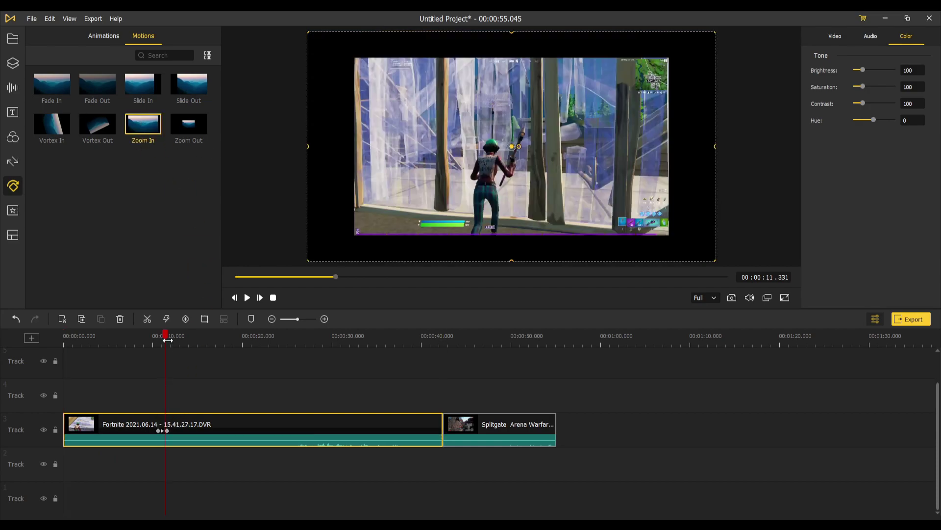
pyautogui.moveTo(168, 340); pyautogui.dragTo(151, 339)
pyautogui.press('space')
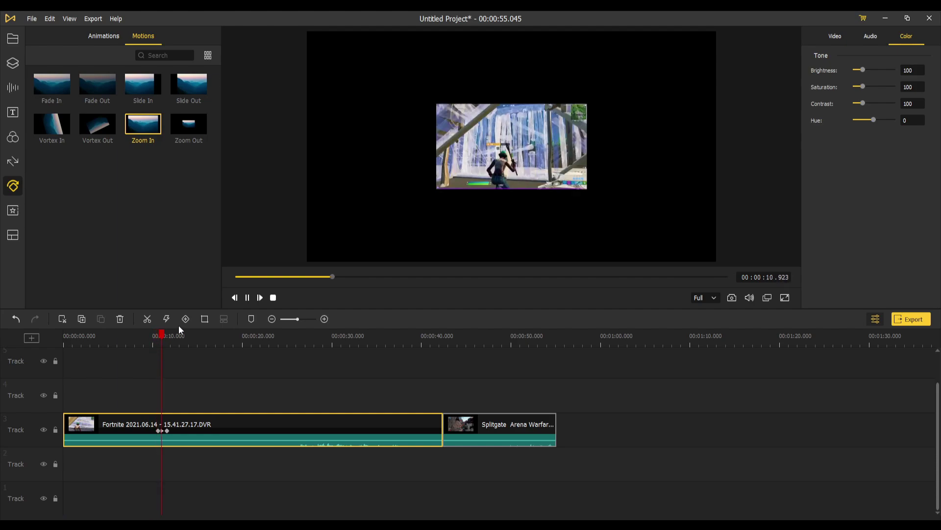
pyautogui.press('space')
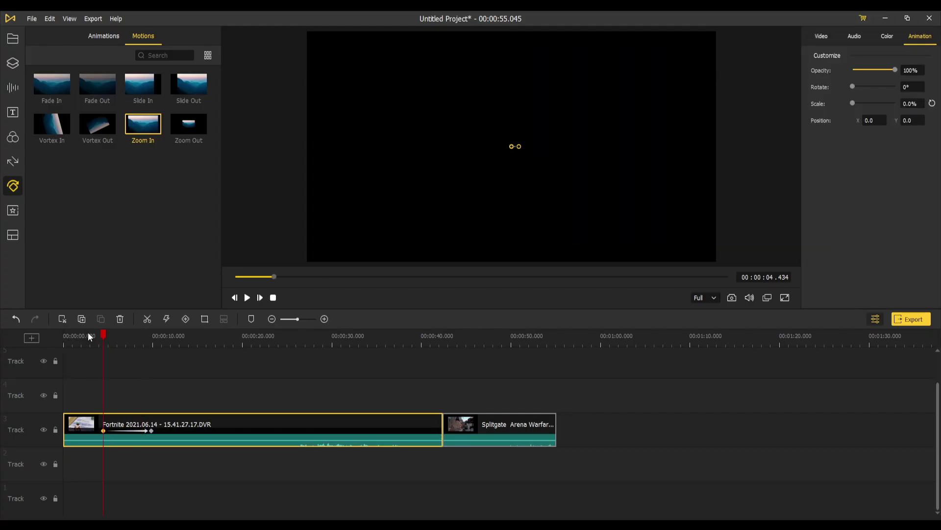
# Preview the lengthened Zoom In motion from about 3 s and delete it from the Fortnite clip
pyautogui.click(88, 337)
pyautogui.press('space')
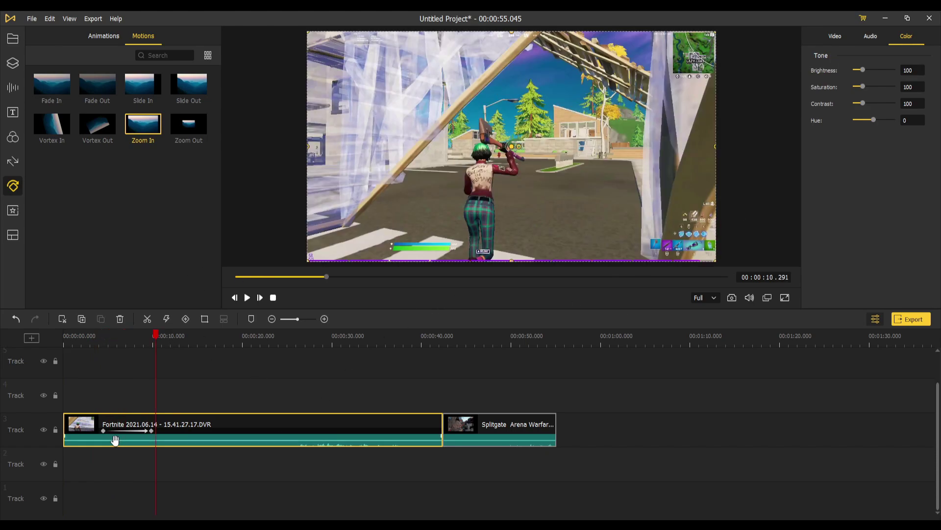
pyautogui.click(103, 430)
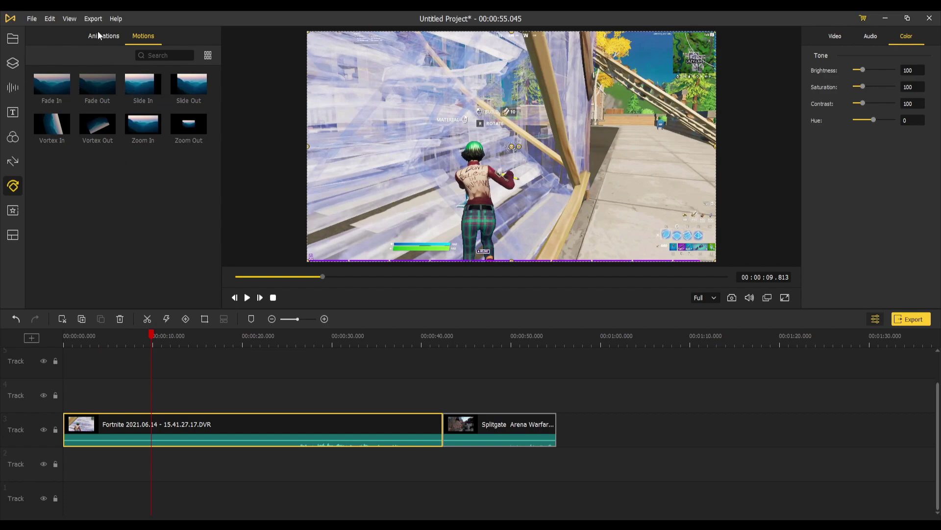
# Try the Fade In motion over about the first 5 s of the Fortnite clip, preview it and remove it
pyautogui.moveTo(52, 84); pyautogui.dragTo(109, 431)
pyautogui.moveTo(250, 277); pyautogui.dragTo(181, 276)
pyautogui.press('space')
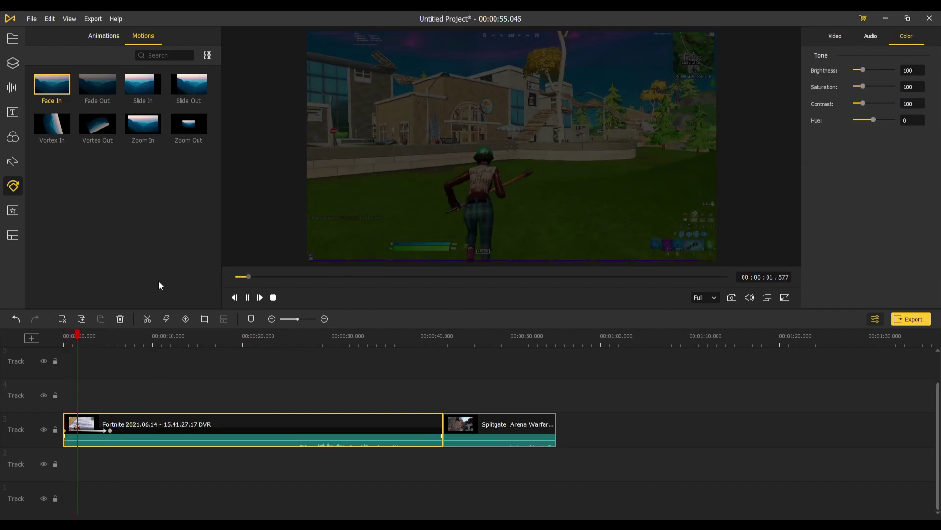
pyautogui.press('space')
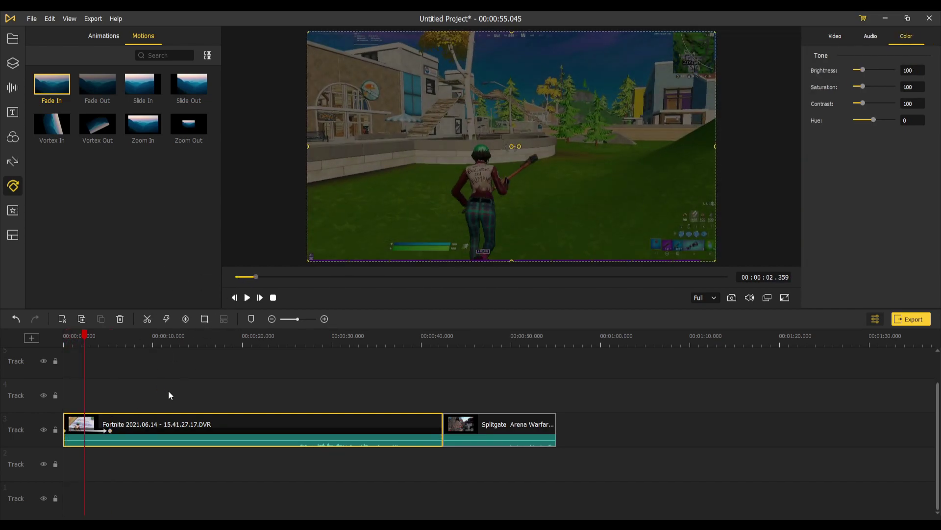
pyautogui.moveTo(110, 431); pyautogui.dragTo(66, 434)
pyautogui.click(234, 367)
# Place the Mosaic regional effect on the track above the Fortnite clip at about 5 s and preview it
pyautogui.click(13, 211)
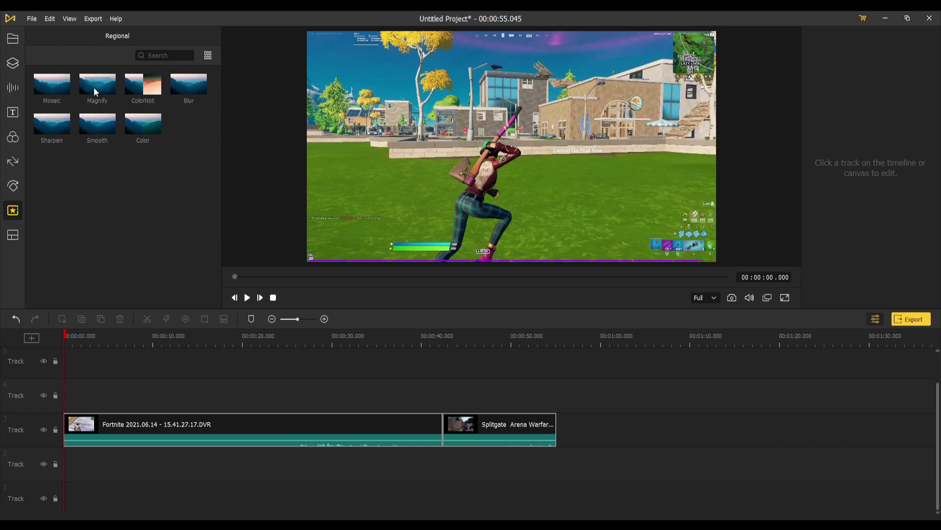
pyautogui.moveTo(56, 86); pyautogui.dragTo(110, 398)
pyautogui.click(119, 335)
pyautogui.moveTo(117, 335); pyautogui.dragTo(112, 343)
pyautogui.press('space')
pyautogui.press('space')
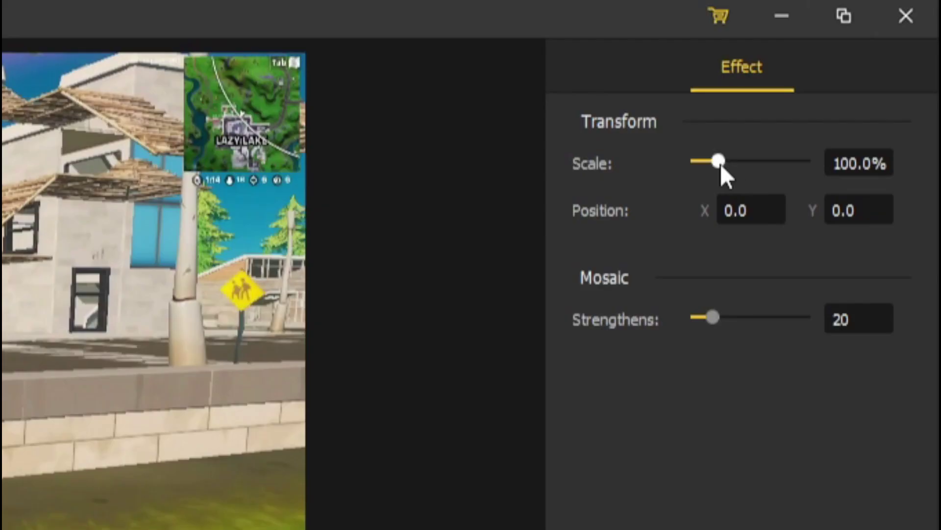
# Scale the mosaic area to 193.6%, move it to X -45.9, Y -27.5, try its strength setting and delete the effect
pyautogui.moveTo(863, 70)
pyautogui.mouseDown()
pyautogui.moveTo(882, 71)
pyautogui.moveTo(873, 70)
pyautogui.mouseUp()
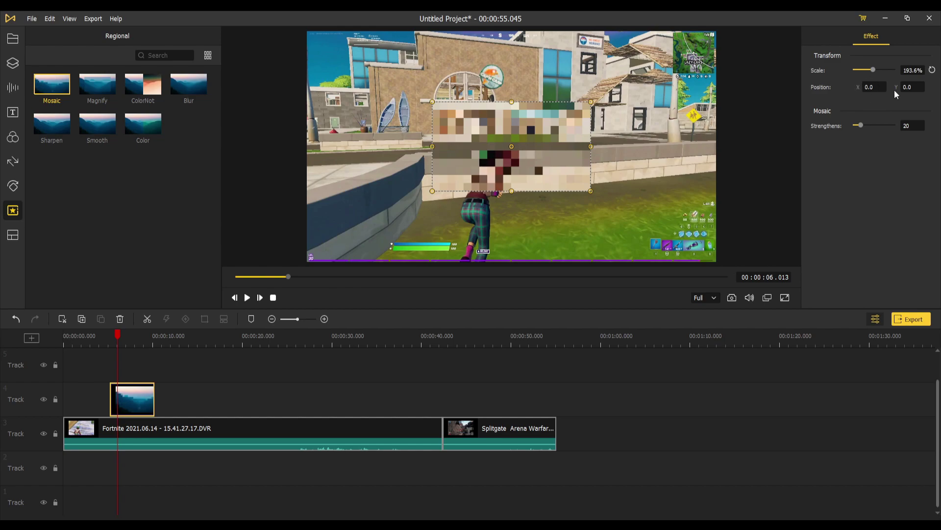
pyautogui.moveTo(567, 168); pyautogui.dragTo(557, 161)
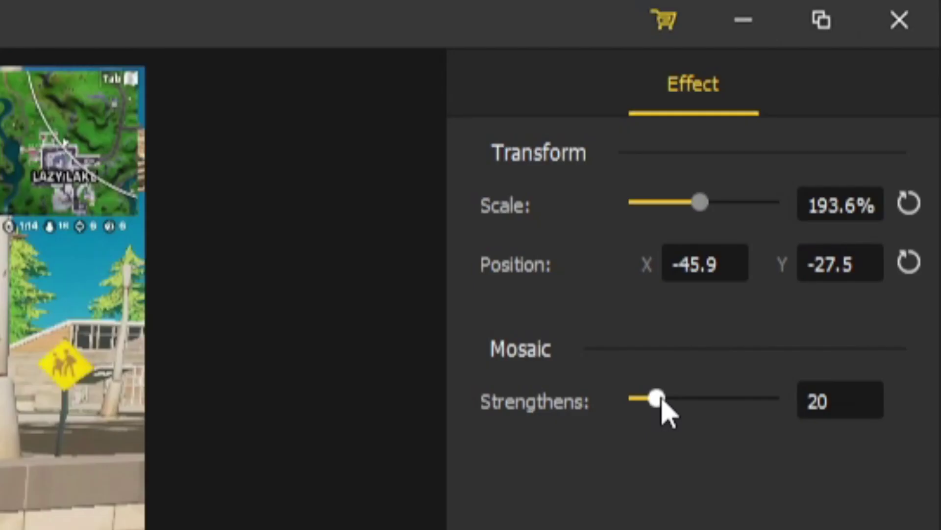
pyautogui.moveTo(864, 127)
pyautogui.mouseDown()
pyautogui.moveTo(900, 127)
pyautogui.moveTo(860, 128)
pyautogui.mouseUp()
pyautogui.click(149, 195)
pyautogui.press('Delete')
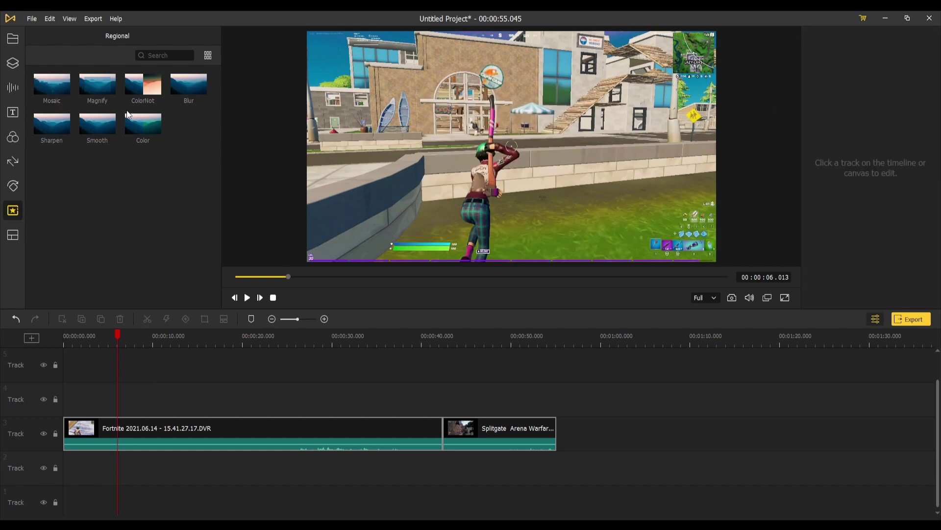
# Try the Magnify effect above the Fortnite clip at about 6 s, enlarge and move its area, and delete it
pyautogui.moveTo(93, 90); pyautogui.dragTo(125, 400)
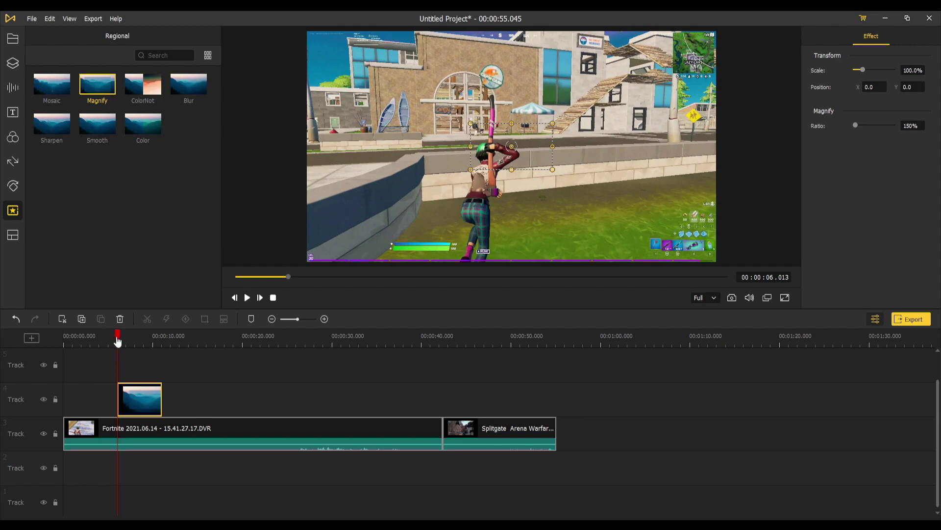
pyautogui.moveTo(117, 341); pyautogui.dragTo(139, 339)
pyautogui.moveTo(553, 169); pyautogui.dragTo(664, 232)
pyautogui.moveTo(573, 192); pyautogui.dragTo(725, 82)
pyautogui.moveTo(619, 102); pyautogui.dragTo(755, 103)
pyautogui.press('Delete')
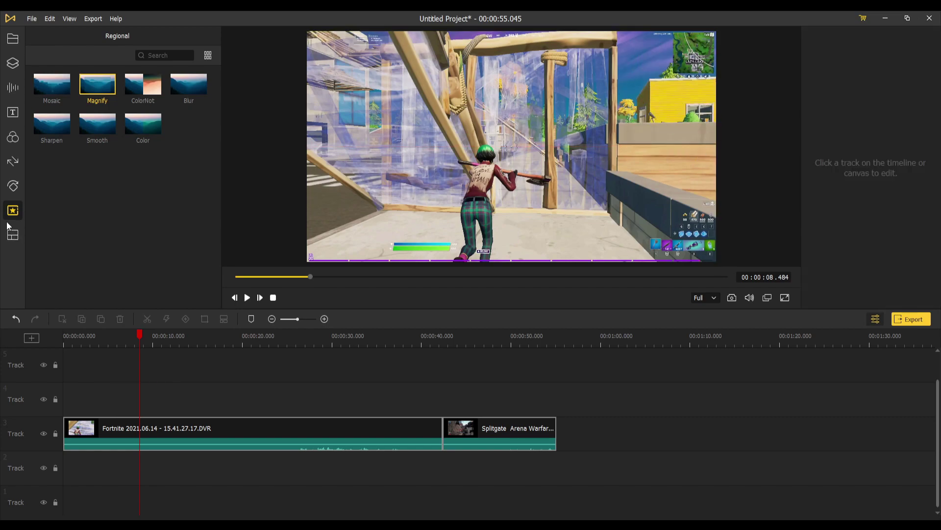
# Show the split screen layouts and move the Splitgate clip to the start of the track above the Fortnite clip
pyautogui.click(12, 236)
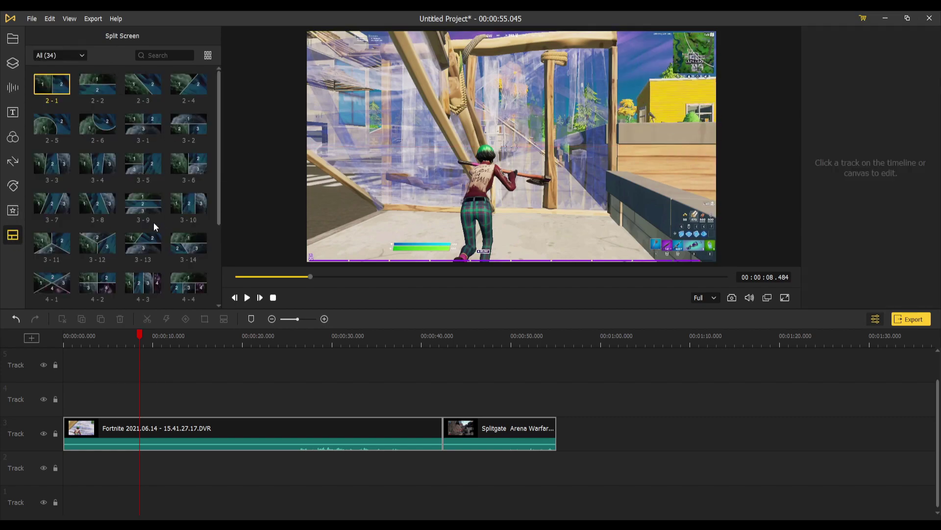
pyautogui.moveTo(492, 444); pyautogui.dragTo(114, 410)
pyautogui.click(85, 336)
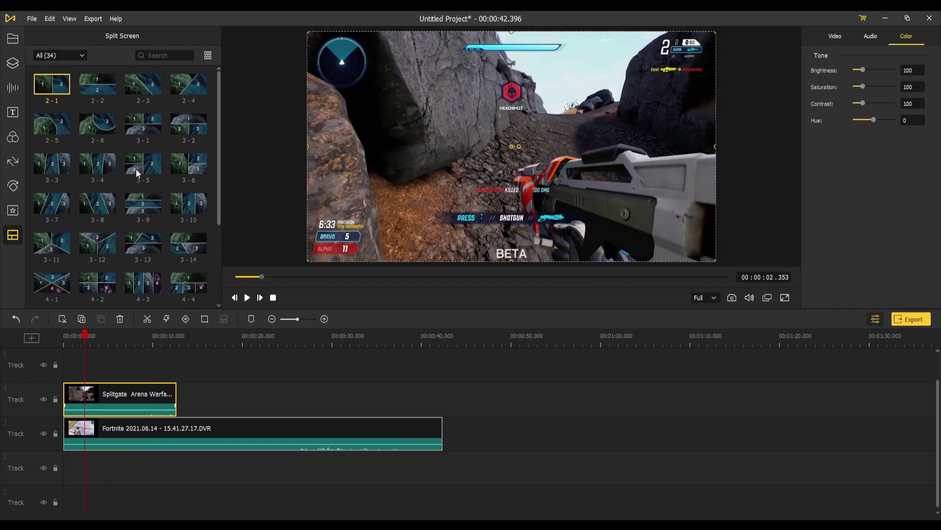
# Place the 2 - 1 split screen layout at the start of track 5 and open it for editing
pyautogui.moveTo(172, 410); pyautogui.dragTo(60, 395)
pyautogui.doubleClick(89, 398)
pyautogui.click(708, 403)
pyautogui.moveTo(51, 84); pyautogui.dragTo(84, 365)
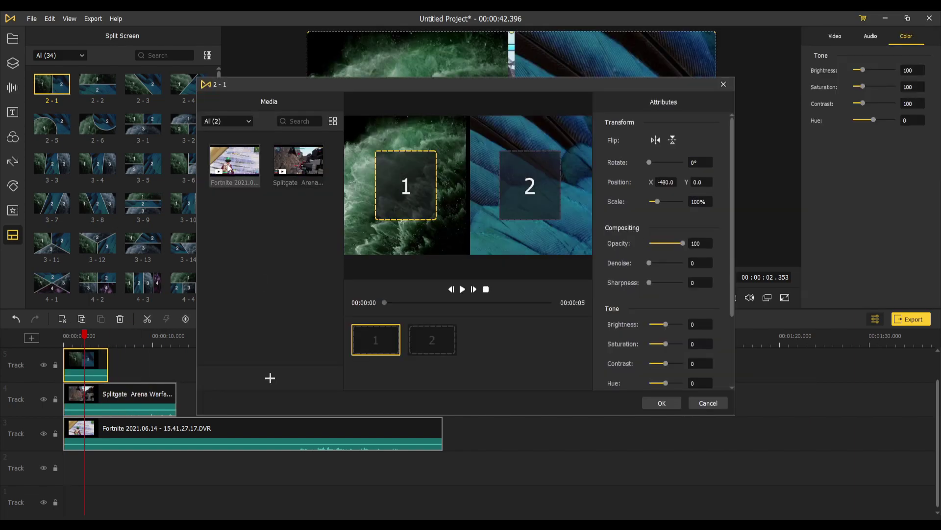
# Fill split screen pane 1 with the Fortnite clip and pane 2 with the Splitgate clip, review the attributes and apply the layout
pyautogui.click(225, 165)
pyautogui.moveTo(242, 173); pyautogui.dragTo(406, 186)
pyautogui.moveTo(299, 164); pyautogui.dragTo(562, 205)
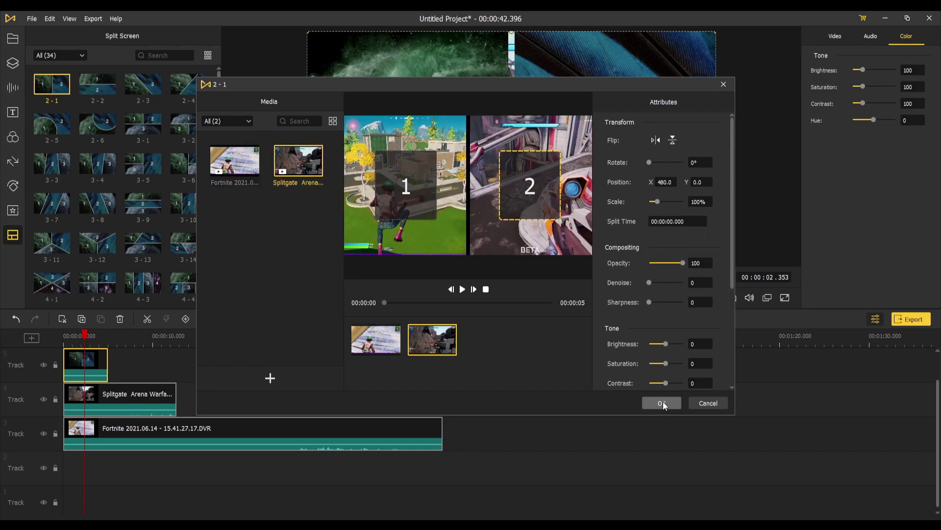
pyautogui.scroll(-3, 672, 186)
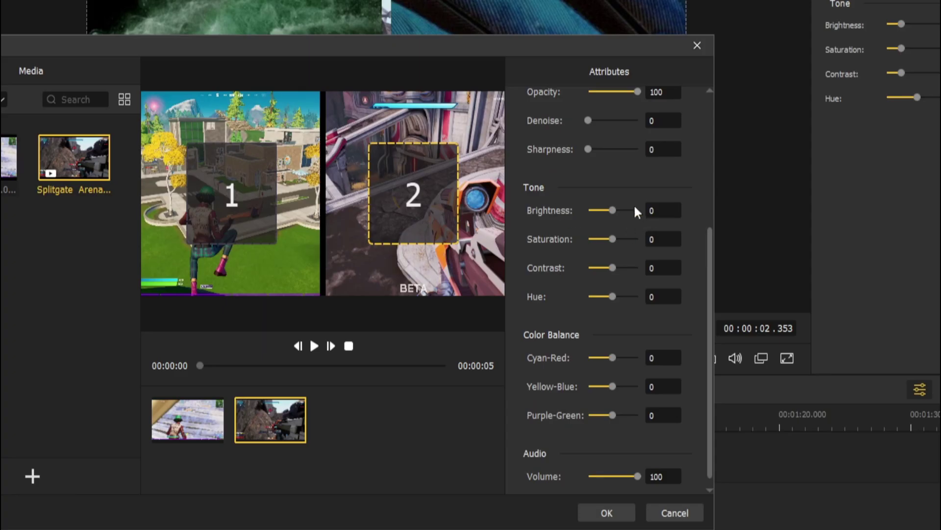
pyautogui.scroll(-1, 661, 265)
pyautogui.scroll(5, 666, 275)
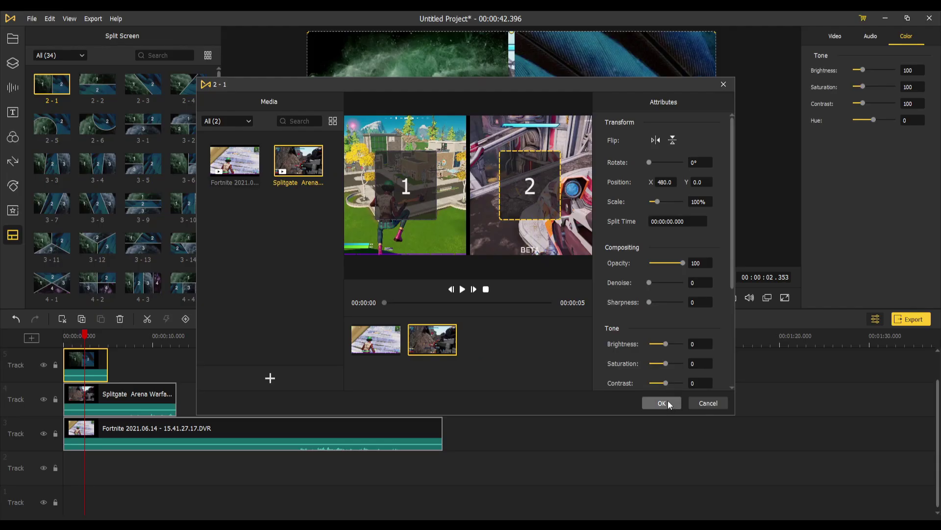
pyautogui.click(661, 403)
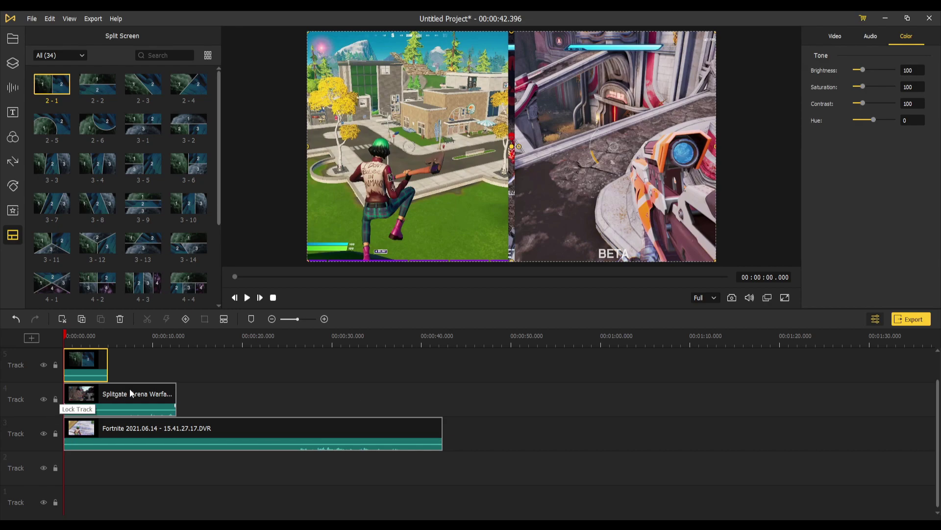
# Move the two game clips away to play the split screen alone, and place Fortnite and Splitgate back to back on track 4
pyautogui.click(93, 385)
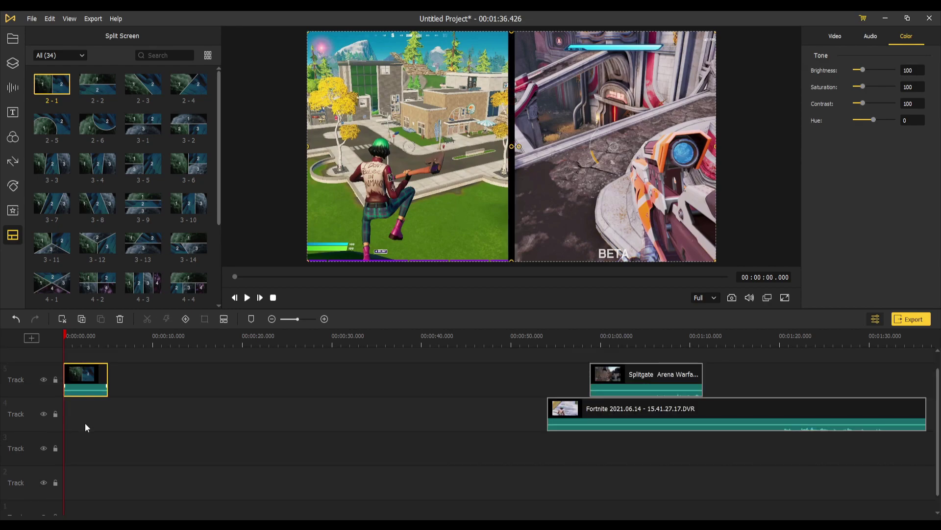
pyautogui.press('space')
pyautogui.click(681, 420)
pyautogui.moveTo(680, 420); pyautogui.dragTo(109, 354)
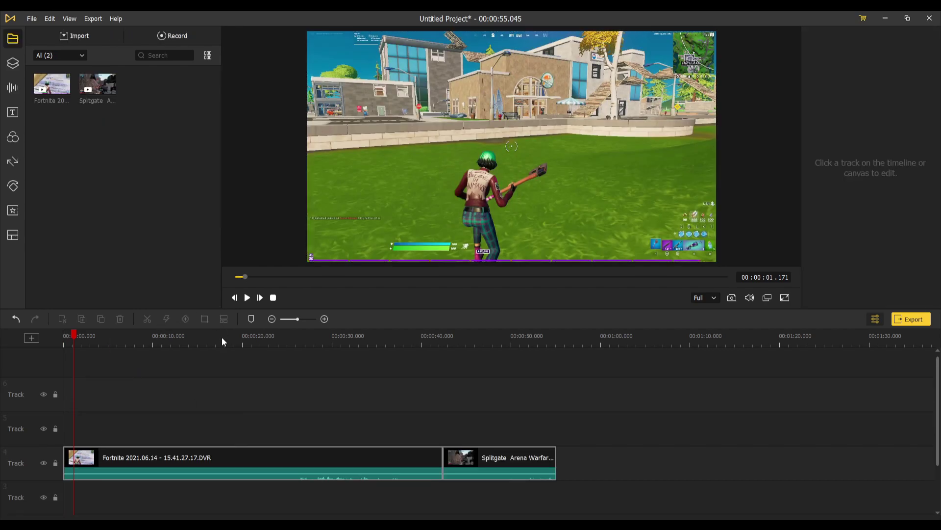
# Try cutting the Fortnite clip out of track 4 and undo the cut
pyautogui.scroll(-2, 168, 454)
pyautogui.click(183, 411)
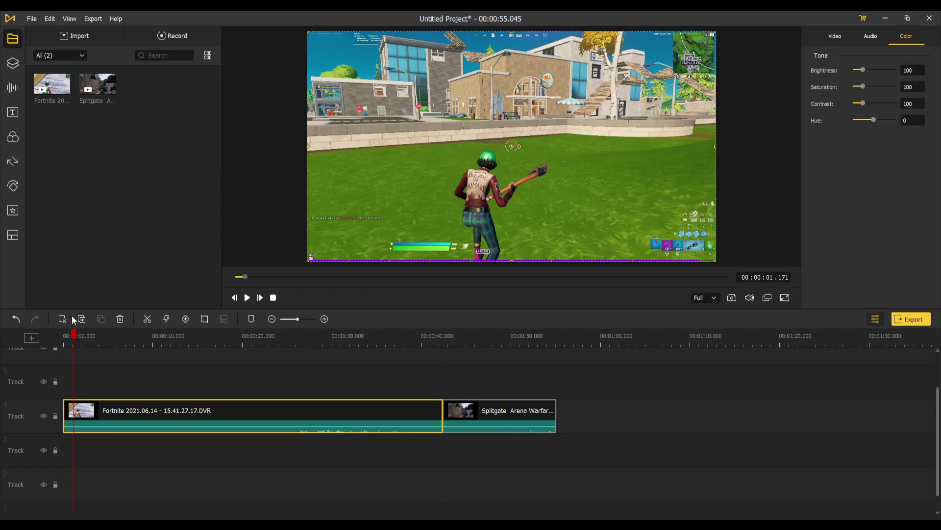
pyautogui.click(62, 319)
pyautogui.click(62, 319)
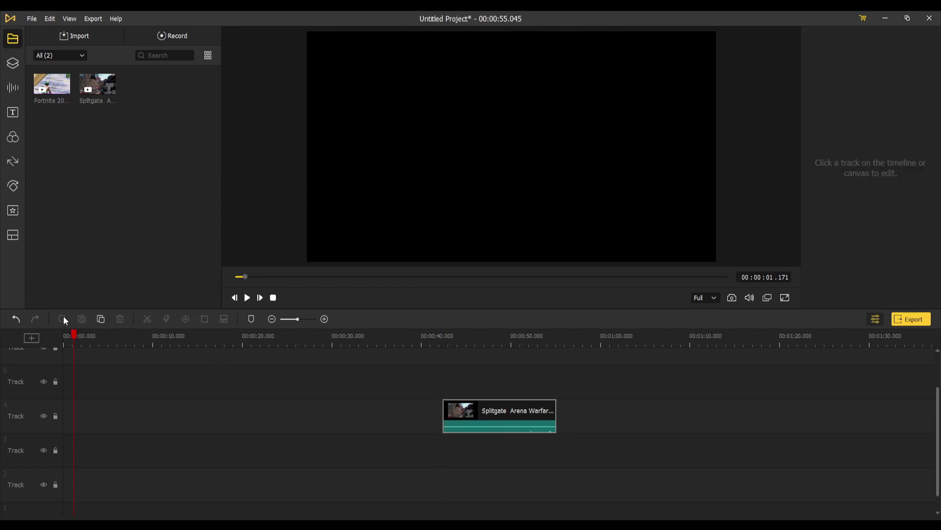
pyautogui.click(14, 319)
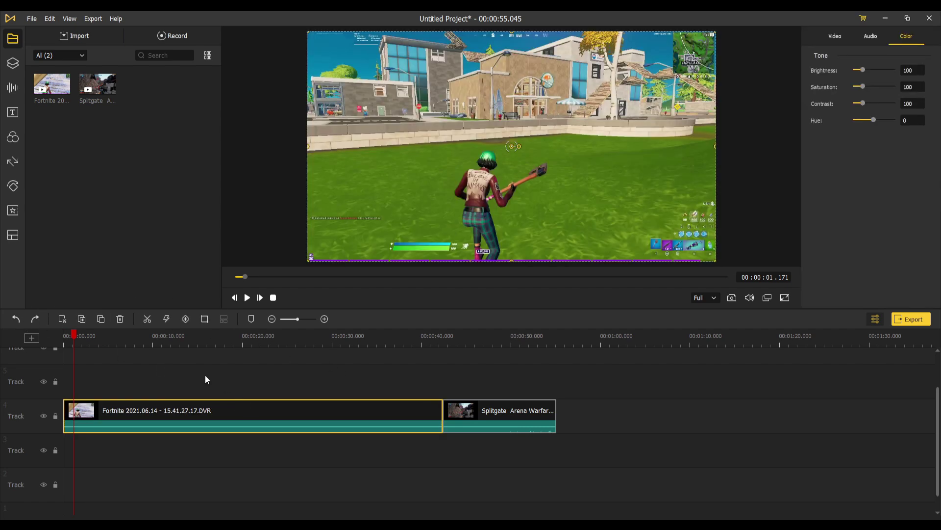
# Try copying the Fortnite clip and pasting it after the Splitgate clip, and undo the paste
pyautogui.click(132, 364)
pyautogui.click(154, 410)
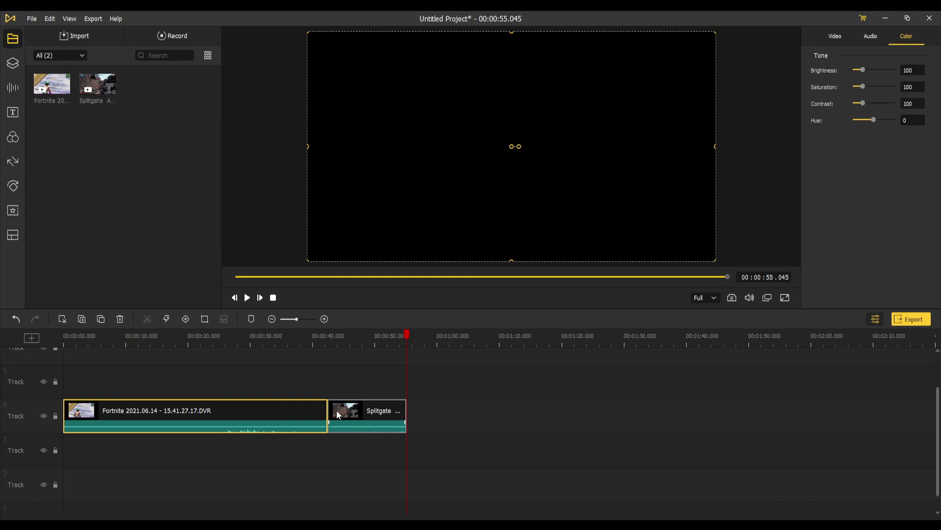
pyautogui.click(439, 349)
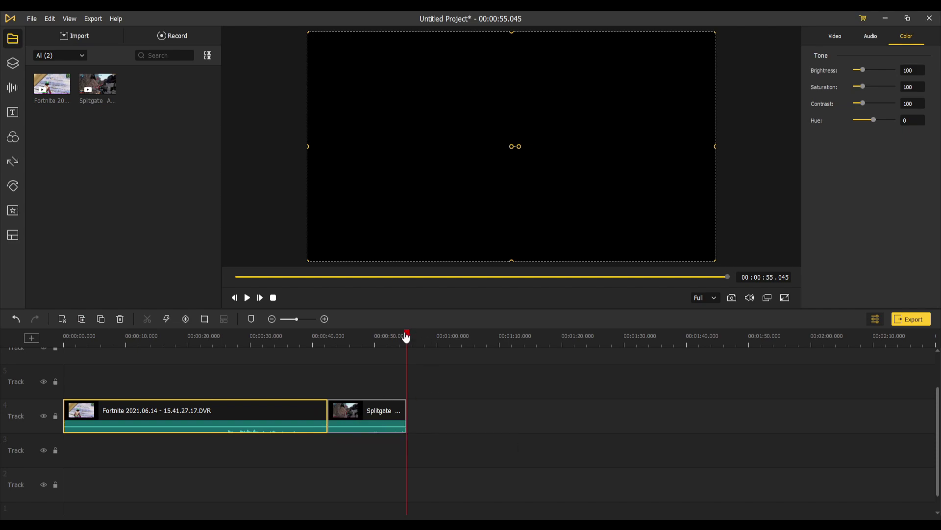
pyautogui.click(99, 320)
pyautogui.moveTo(505, 491); pyautogui.dragTo(481, 403)
pyautogui.hotkey('ctrl', 'z')
pyautogui.hotkey('ctrl', 'z')
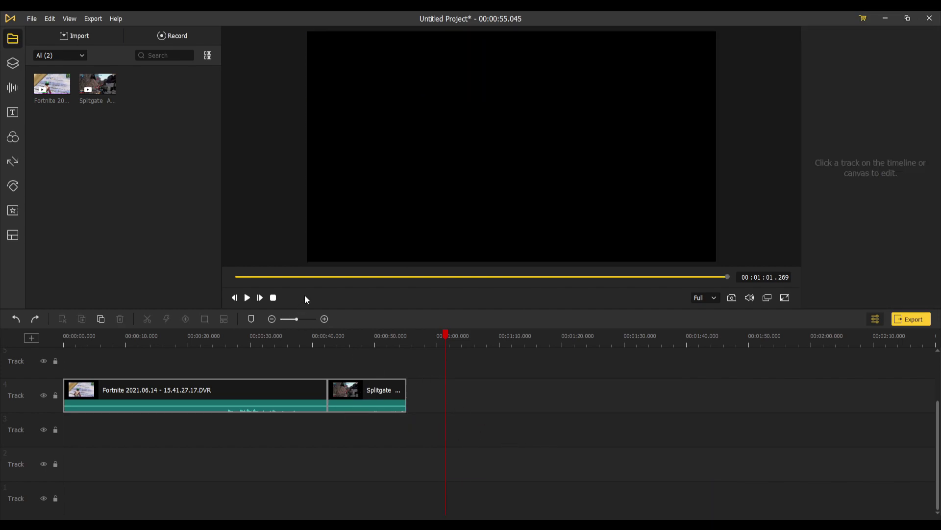
# Try deleting the Fortnite clip from track 4 and undo the deletion
pyautogui.click(193, 389)
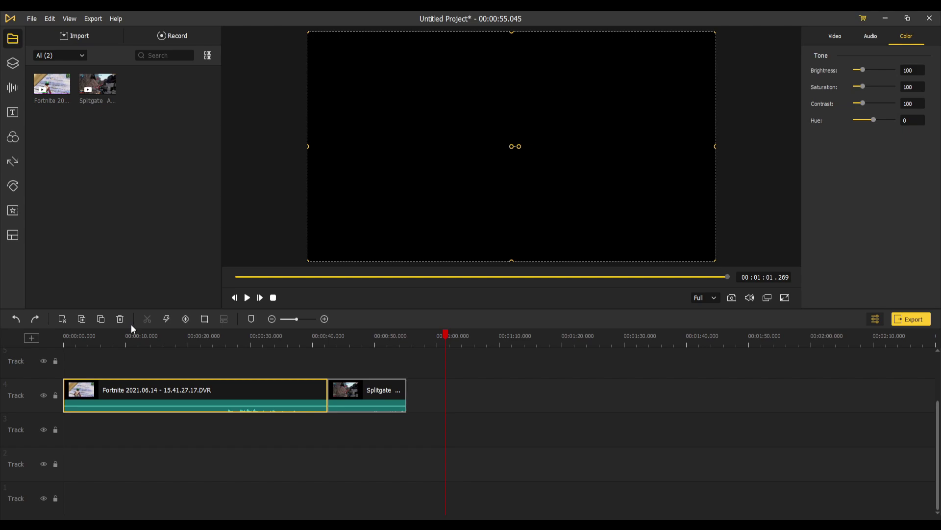
pyautogui.scroll(2, 205, 380)
pyautogui.click(138, 422)
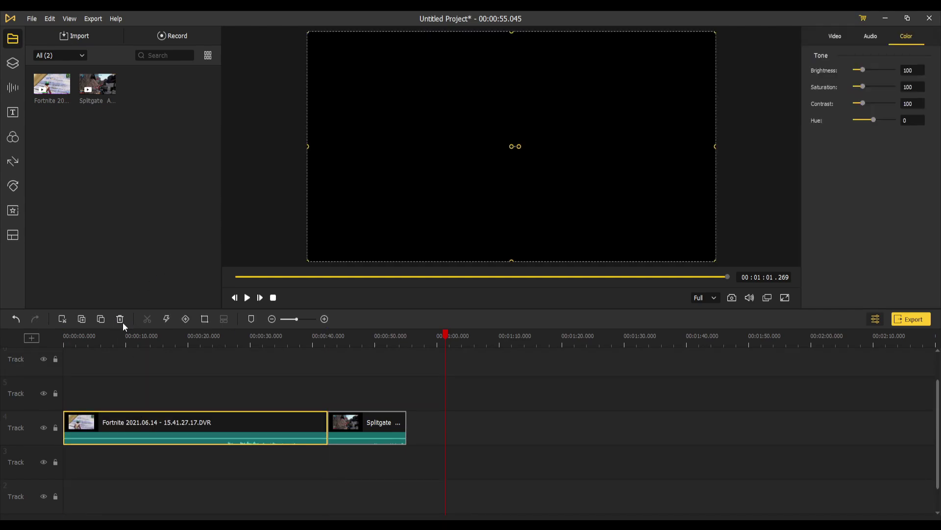
pyautogui.click(120, 319)
pyautogui.hotkey('ctrl', 'z')
# Try splitting the Fortnite clip at about 13 s and undo the split
pyautogui.click(149, 422)
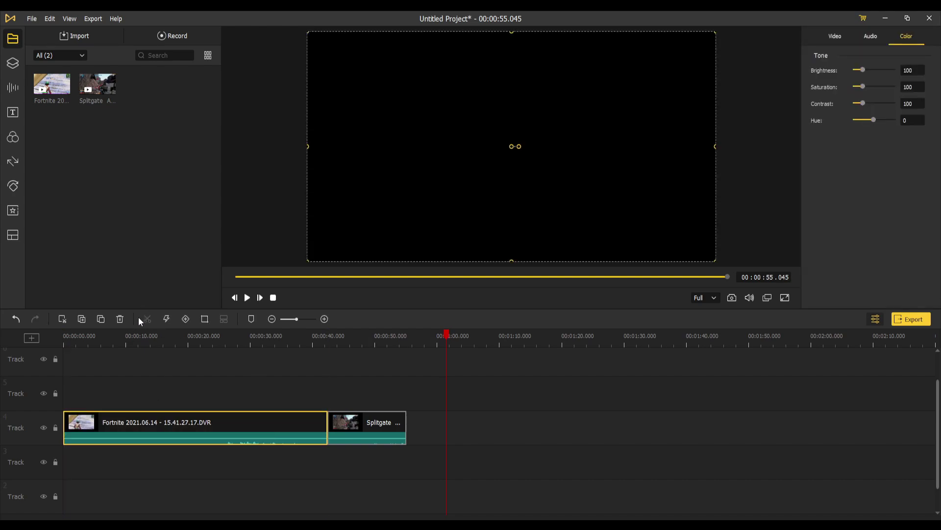
pyautogui.click(144, 338)
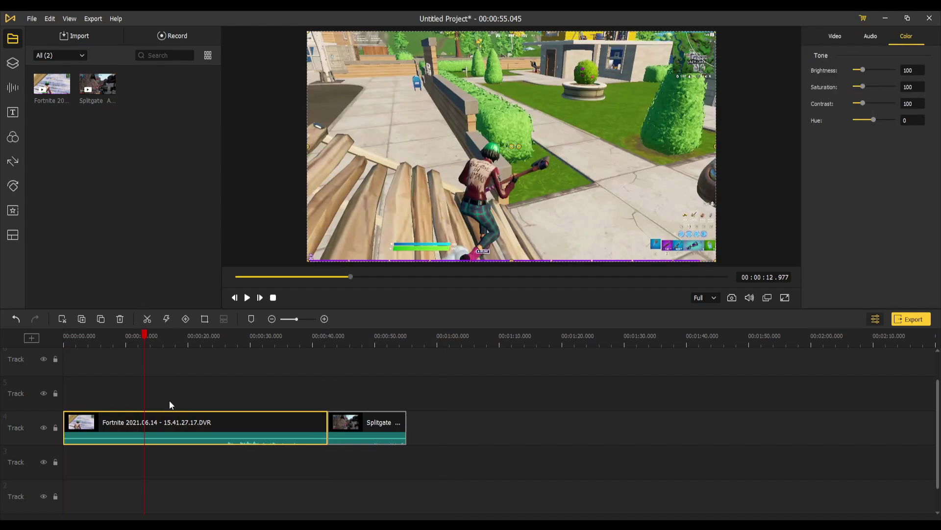
pyautogui.click(147, 319)
pyautogui.hotkey('ctrl', 'z')
pyautogui.hotkey('ctrl', 'y')
pyautogui.click(208, 389)
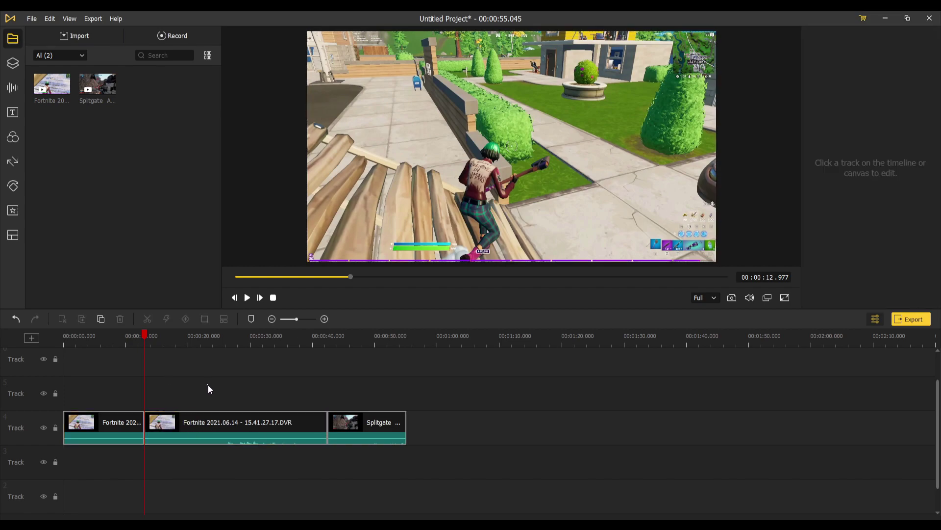
pyautogui.hotkey('ctrl', 'z')
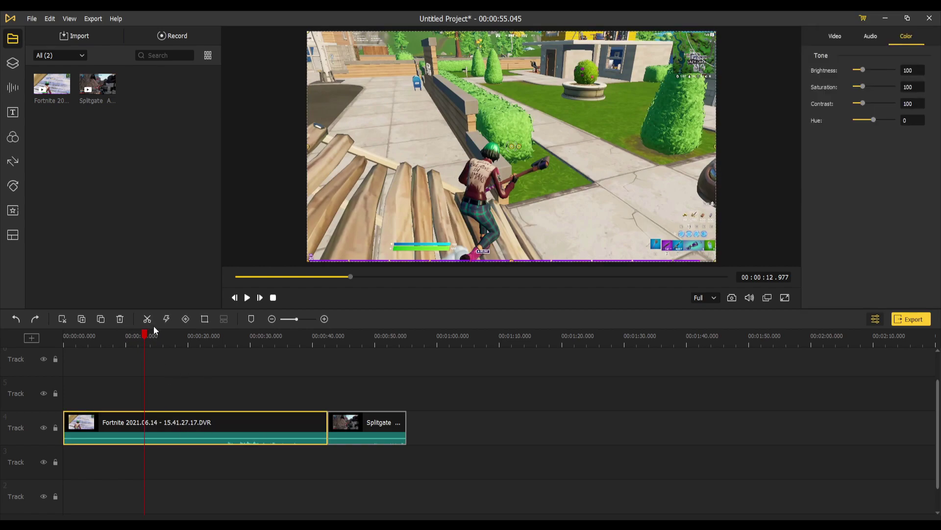
# Review the slow and fast speed options for the Fortnite clip and set a custom speed of 2.30x
pyautogui.click(238, 402)
pyautogui.click(235, 417)
pyautogui.click(167, 319)
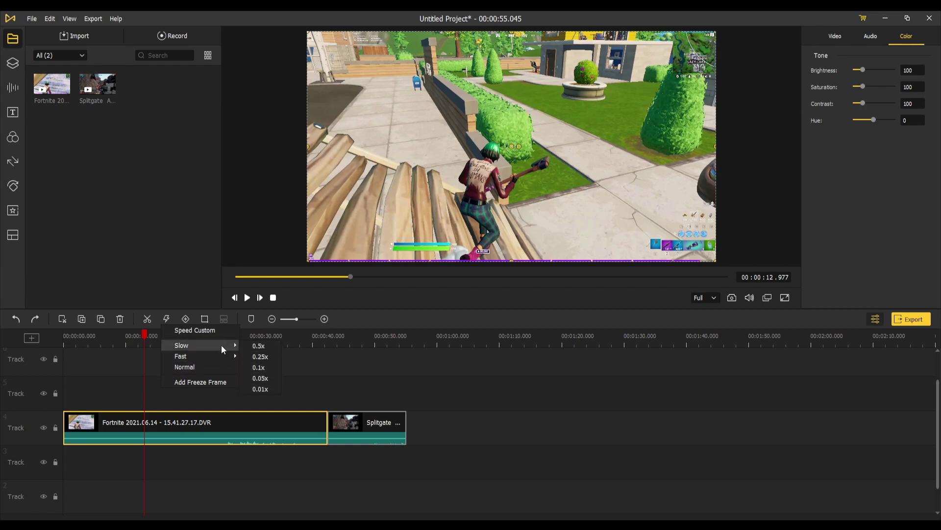
pyautogui.moveTo(231, 356)
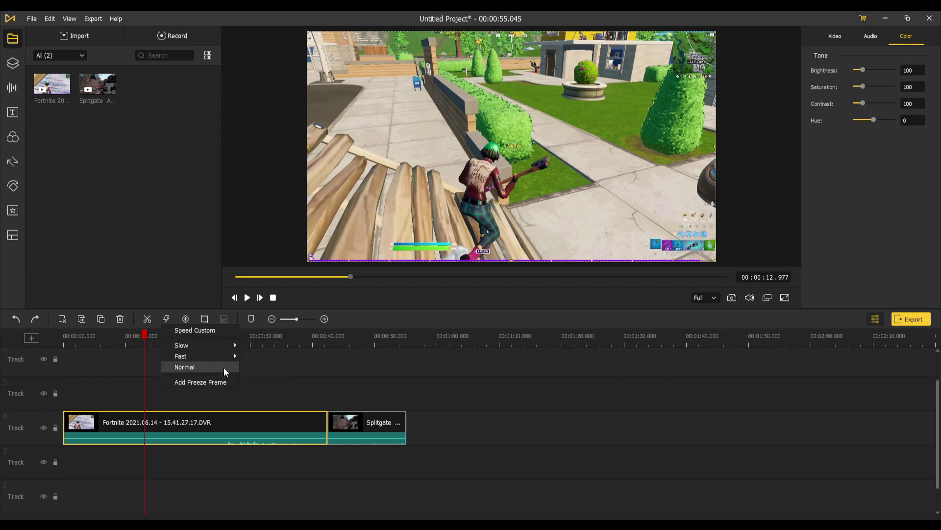
pyautogui.click(217, 332)
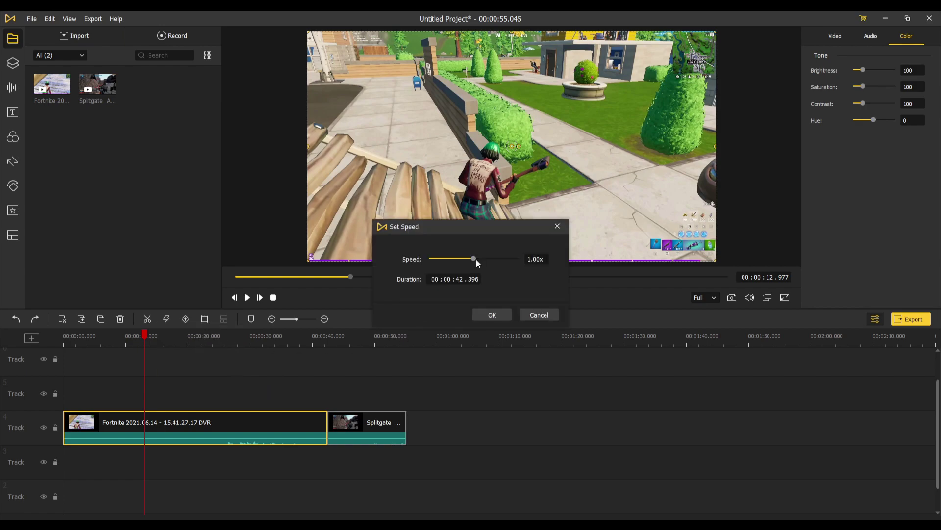
pyautogui.press('BackSpace')
pyautogui.press('Delete')
pyautogui.write('2.3')
pyautogui.click(492, 314)
# Play the sped-up Fortnite clip and undo the speed change
pyautogui.press('space')
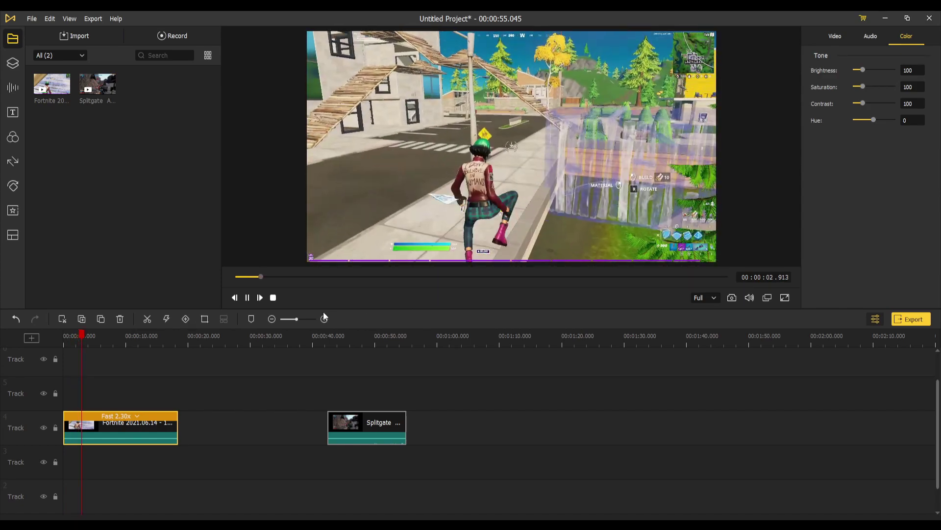
pyautogui.press('space')
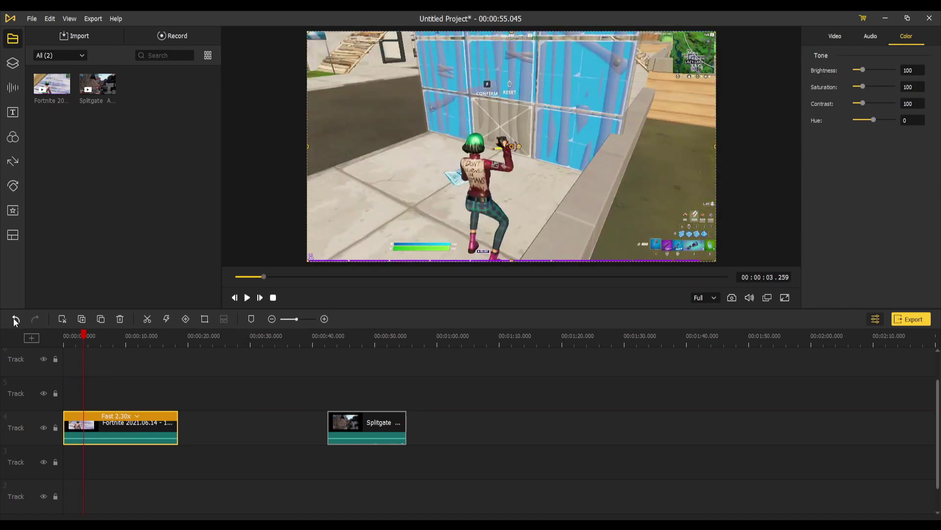
pyautogui.click(16, 320)
pyautogui.click(35, 319)
pyautogui.click(16, 319)
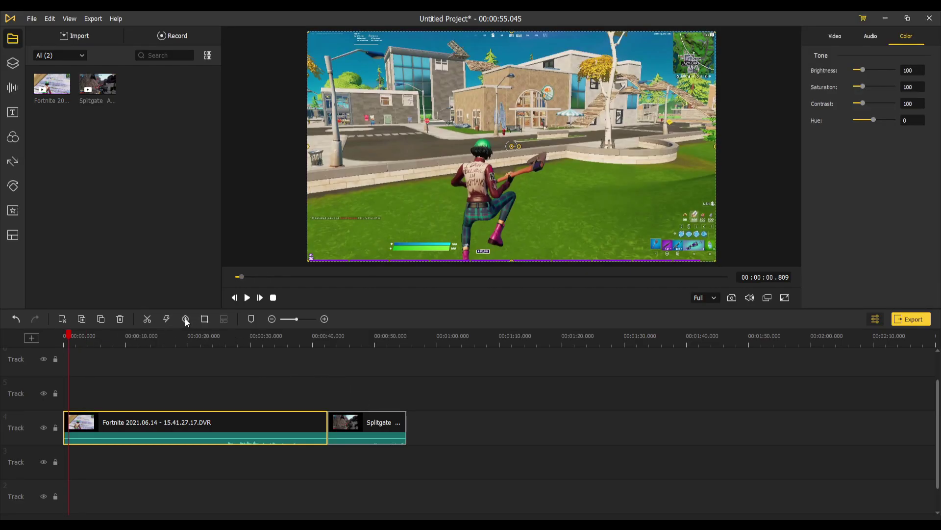
# Show the animation and regional effect libraries and try an animation keyframe at the start of the Fortnite clip
pyautogui.click(83, 337)
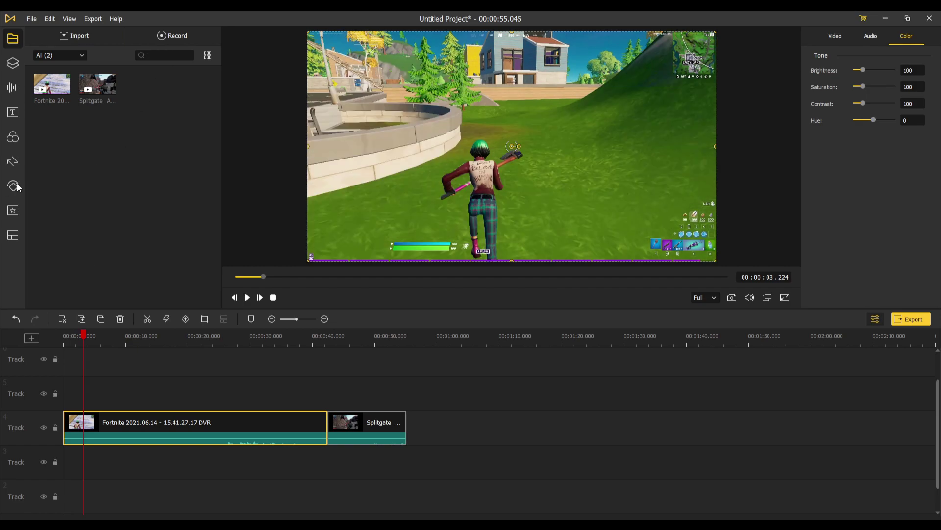
pyautogui.click(14, 188)
pyautogui.click(13, 209)
pyautogui.click(10, 42)
pyautogui.moveTo(91, 342); pyautogui.dragTo(62, 347)
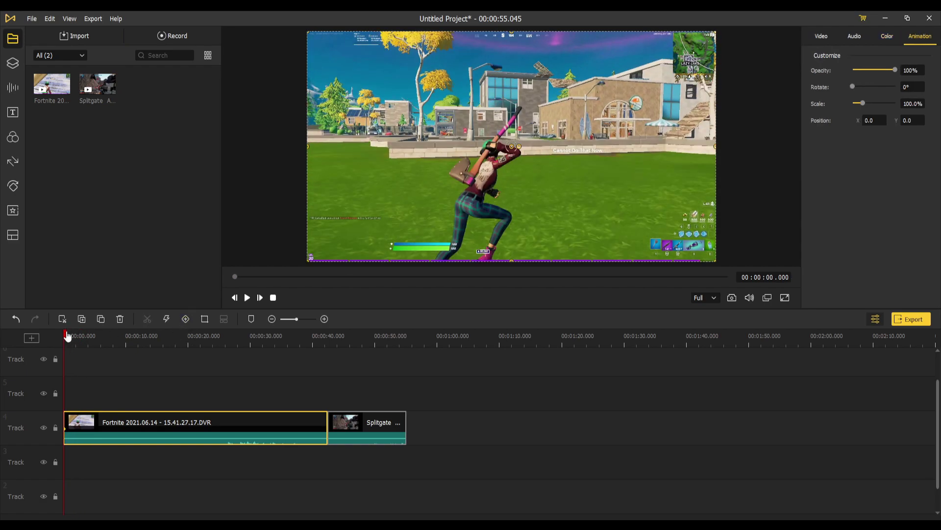
pyautogui.moveTo(65, 335); pyautogui.dragTo(90, 345)
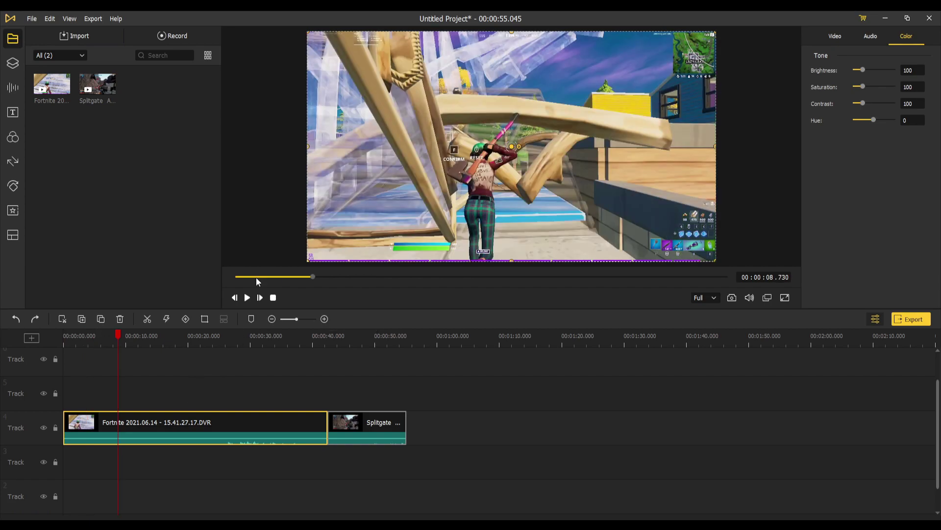
# Shrink the Fortnite picture to about a third of the frame size, centred, at the start of the clip
pyautogui.moveTo(256, 278); pyautogui.dragTo(135, 289)
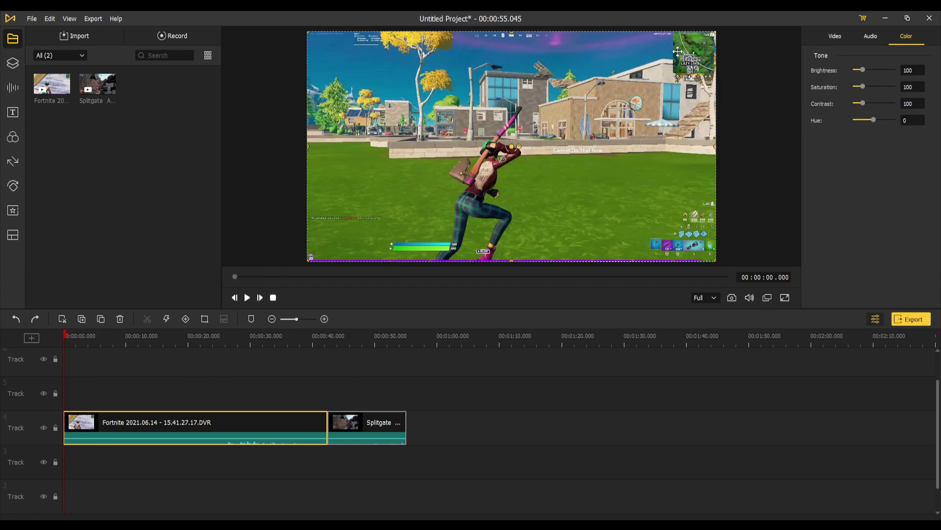
pyautogui.moveTo(715, 33); pyautogui.dragTo(451, 182)
pyautogui.moveTo(390, 253); pyautogui.dragTo(521, 183)
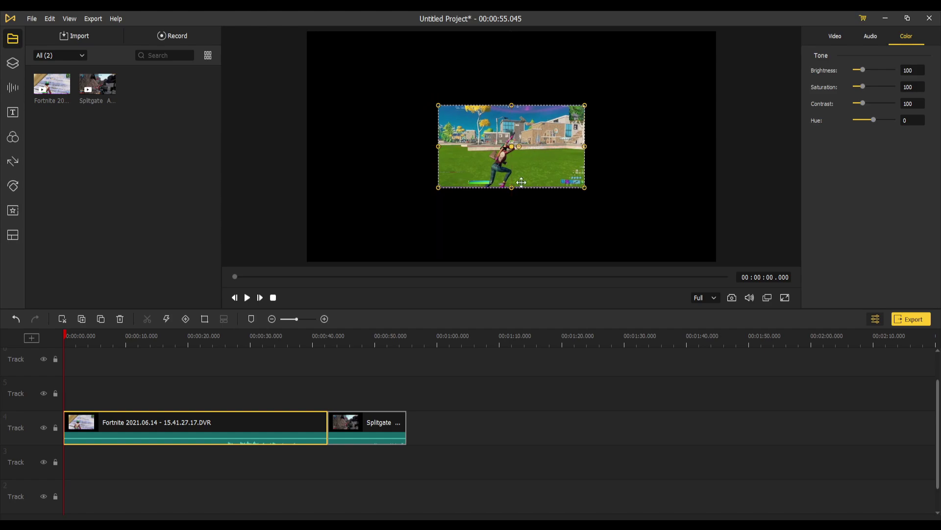
# Add animation keyframes to the Fortnite clip at 0 s and about 14.8 s, and enlarge the picture to full frame at the second
pyautogui.click(185, 319)
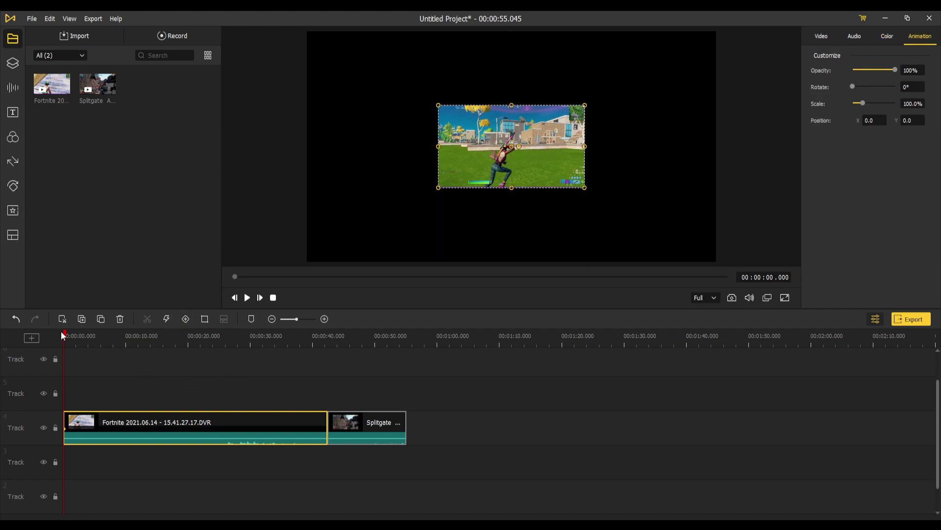
pyautogui.moveTo(63, 333); pyautogui.dragTo(156, 372)
pyautogui.click(185, 319)
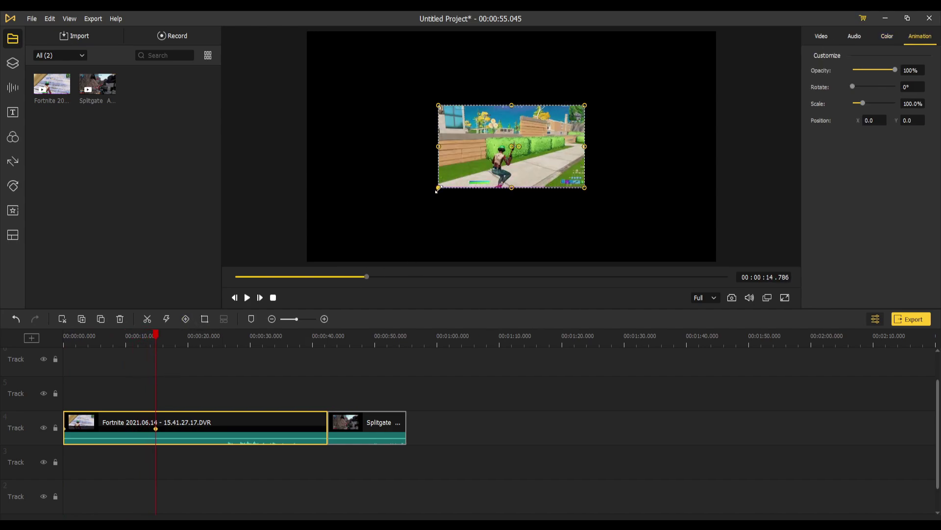
pyautogui.moveTo(438, 189); pyautogui.dragTo(407, 204)
pyautogui.moveTo(491, 157); pyautogui.dragTo(390, 83)
pyautogui.moveTo(481, 129); pyautogui.dragTo(708, 254)
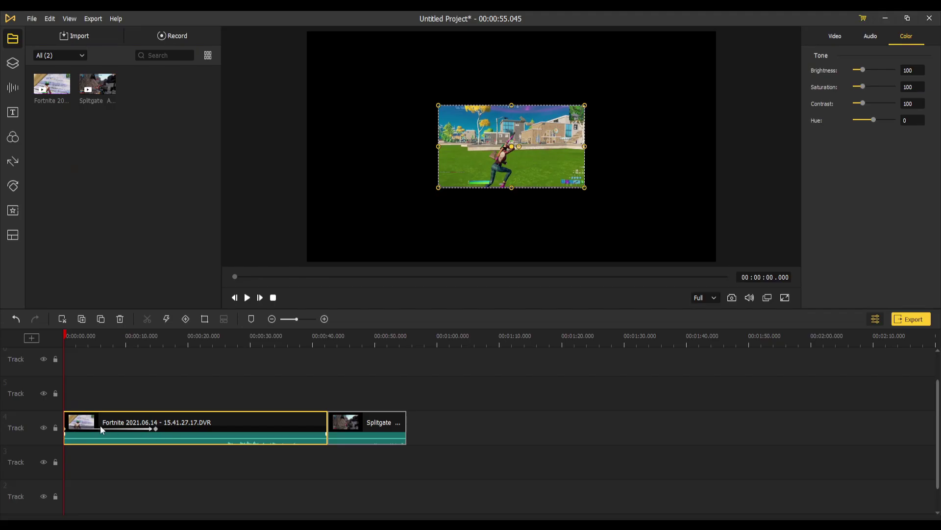
# Preview the Fortnite clip's zoom animation up to the second keyframe and remove the keyframes
pyautogui.press('space')
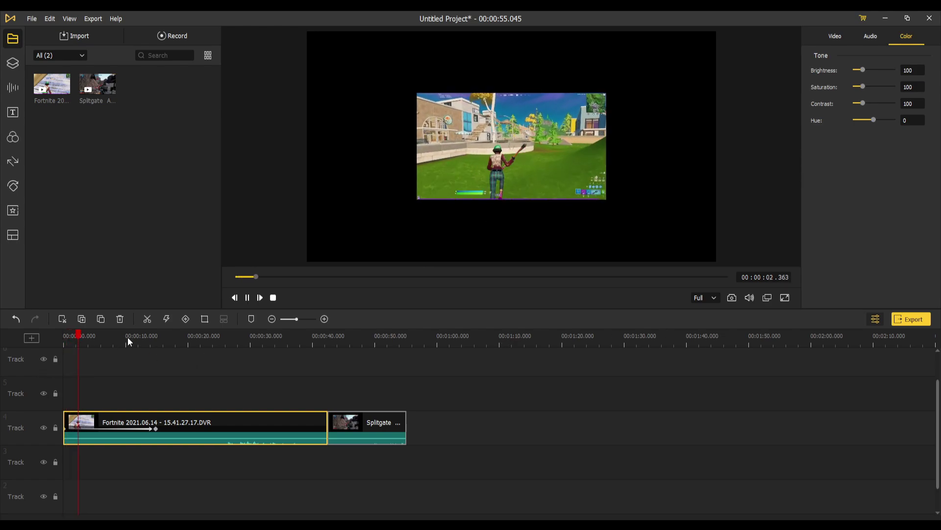
pyautogui.click(140, 337)
pyautogui.moveTo(142, 338); pyautogui.dragTo(154, 338)
pyautogui.click(351, 379)
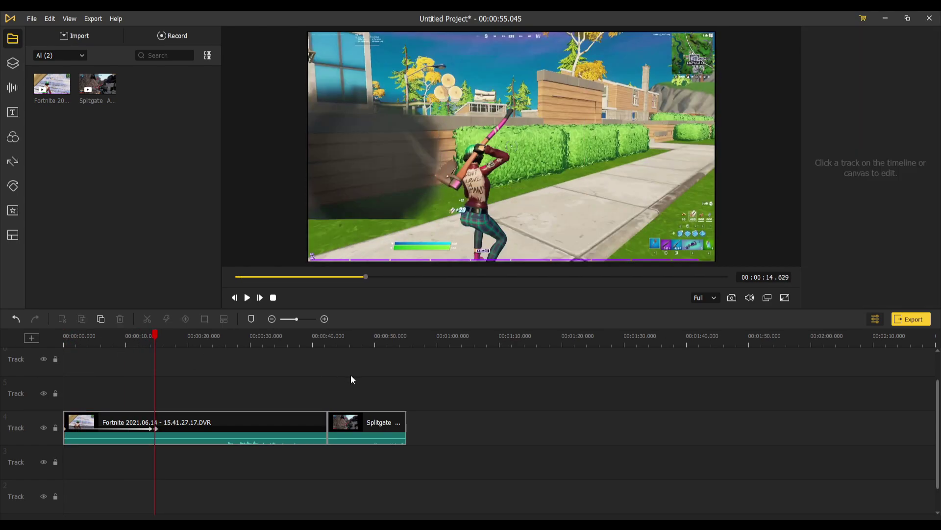
pyautogui.click(155, 430)
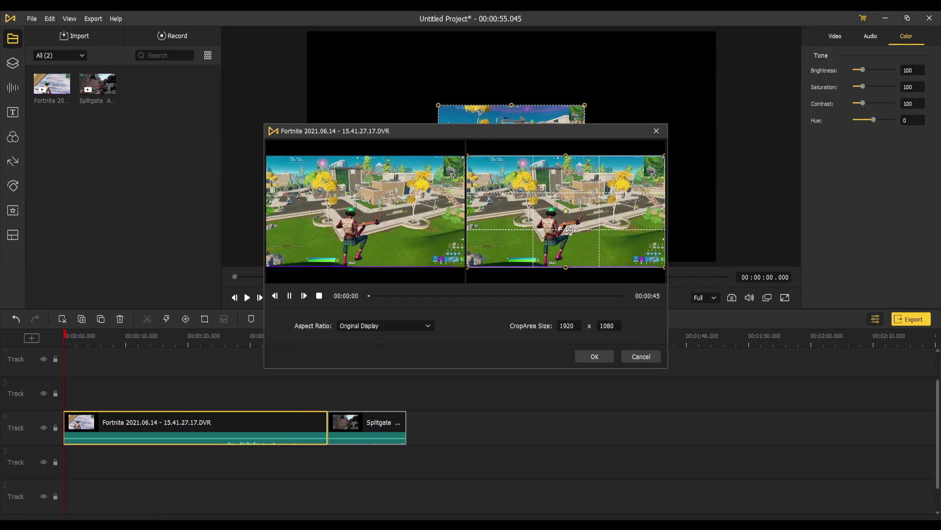
# Crop the Fortnite clip to a 398 x 224 area around the weapon inventory in the picture's lower corner and apply it
pyautogui.click(290, 295)
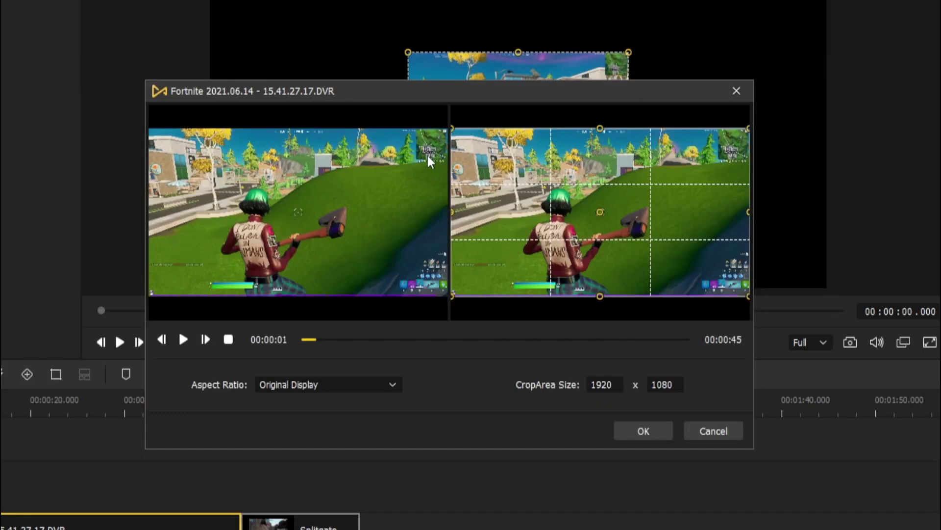
pyautogui.moveTo(452, 128); pyautogui.dragTo(550, 185)
pyautogui.moveTo(638, 255)
pyautogui.mouseDown()
pyautogui.moveTo(608, 227)
pyautogui.moveTo(637, 252)
pyautogui.moveTo(647, 247)
pyautogui.mouseUp()
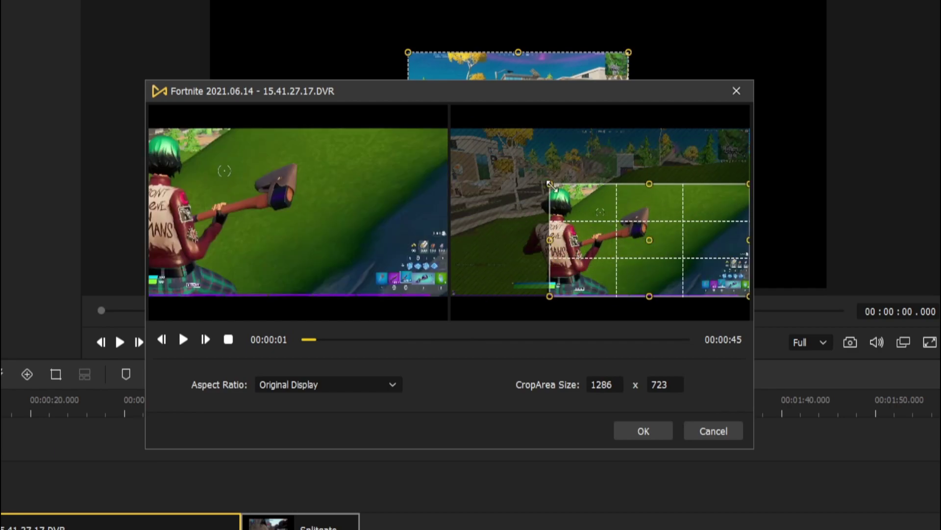
pyautogui.moveTo(553, 186); pyautogui.dragTo(688, 262)
pyautogui.moveTo(591, 284); pyautogui.dragTo(750, 282)
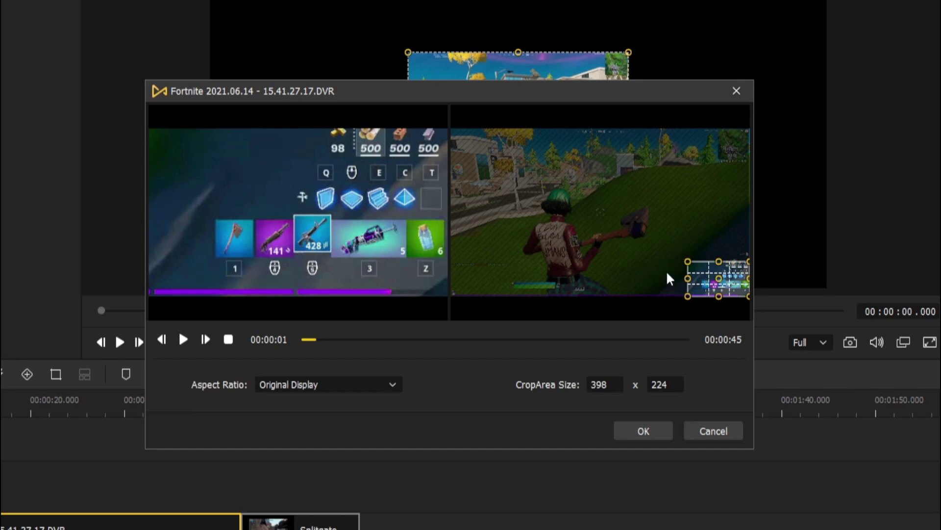
pyautogui.click(643, 433)
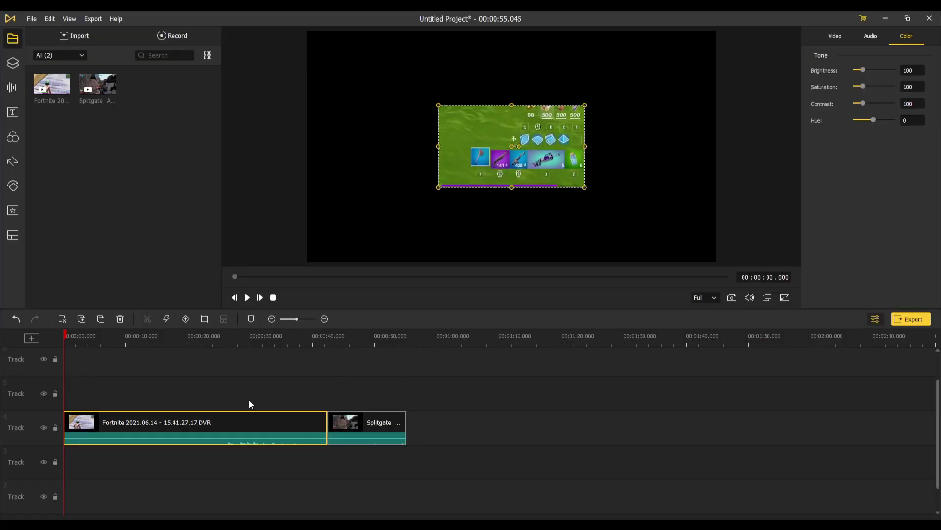
# Try enlarging the cropped Fortnite picture to almost fill the frame, and reduce it to about half the frame size near the centre
pyautogui.moveTo(528, 153); pyautogui.dragTo(396, 79)
pyautogui.moveTo(454, 115); pyautogui.dragTo(708, 257)
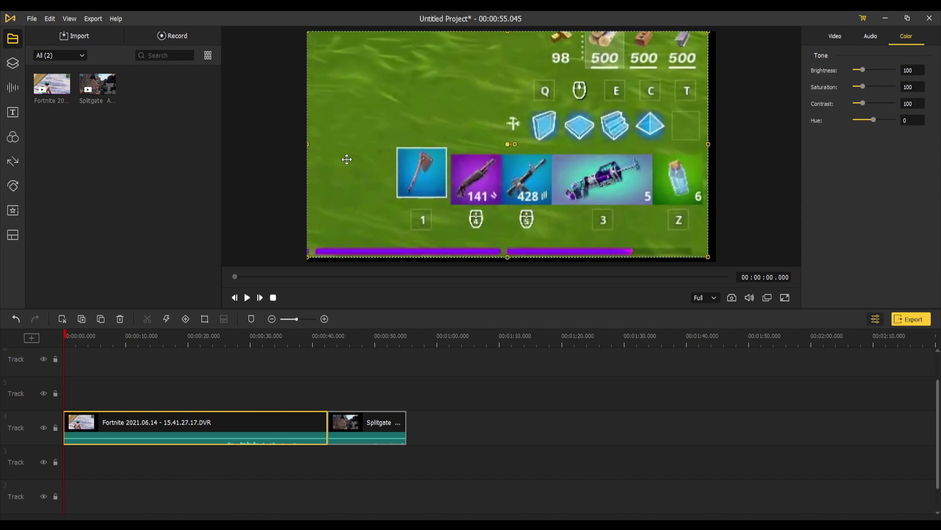
pyautogui.moveTo(307, 150); pyautogui.dragTo(316, 150)
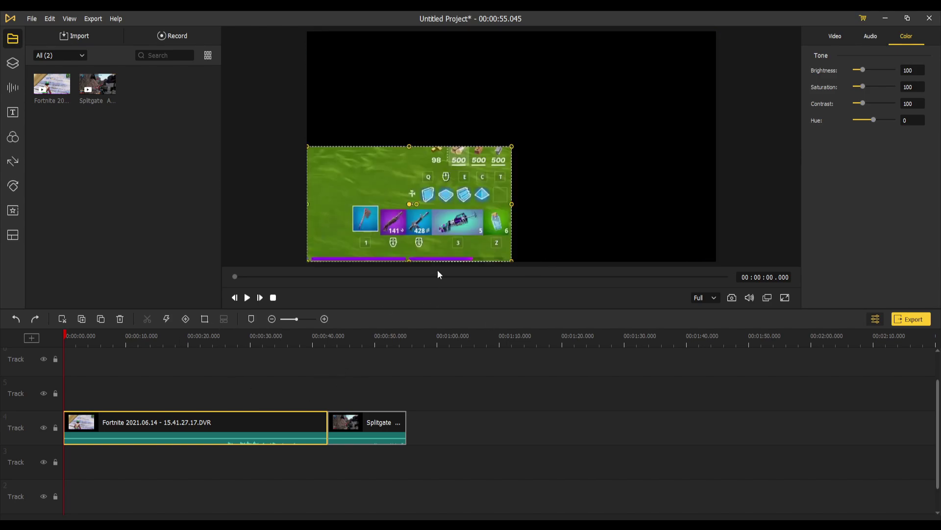
pyautogui.moveTo(421, 216); pyautogui.dragTo(505, 160)
# Extend the Fortnite clip's crop area back to the full 1920 x 1080 picture, apply it, and have the picture fill the frame
pyautogui.click(204, 319)
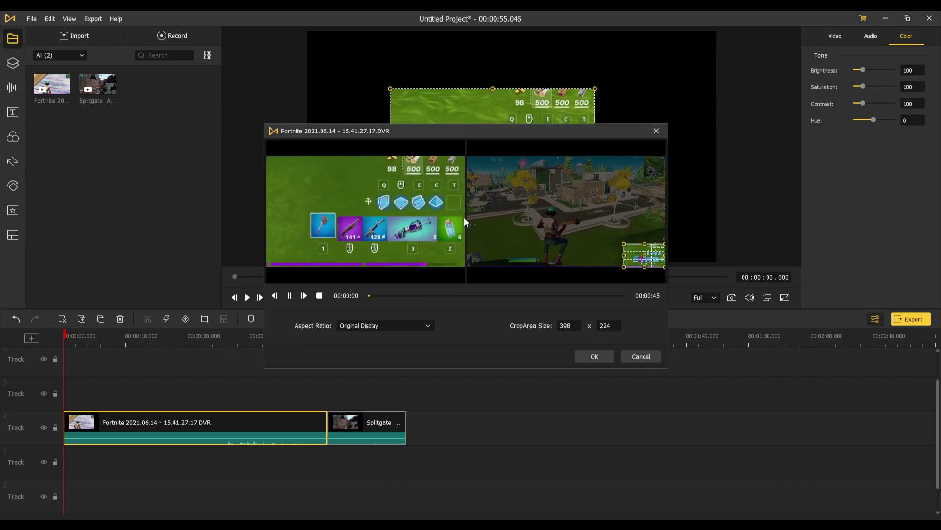
pyautogui.click(289, 296)
pyautogui.click(289, 296)
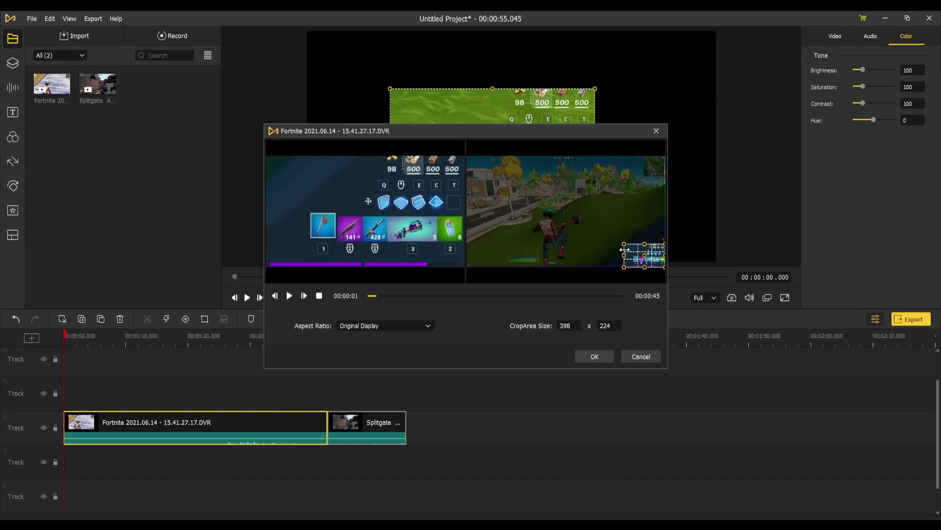
pyautogui.moveTo(624, 243); pyautogui.dragTo(467, 156)
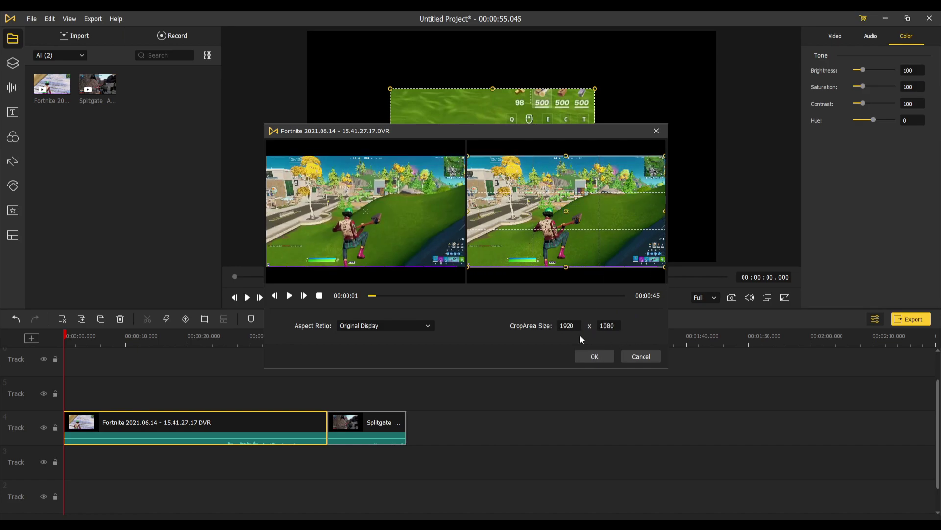
pyautogui.click(594, 357)
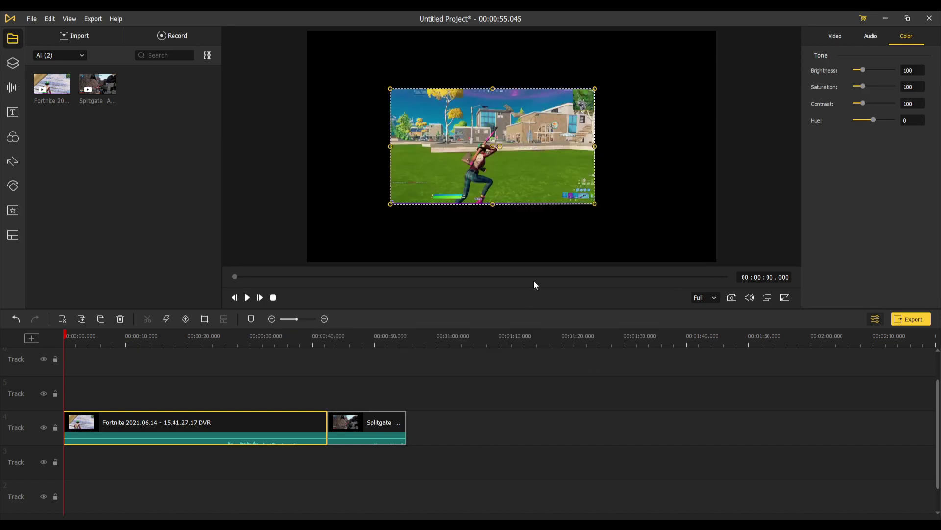
pyautogui.click(238, 427)
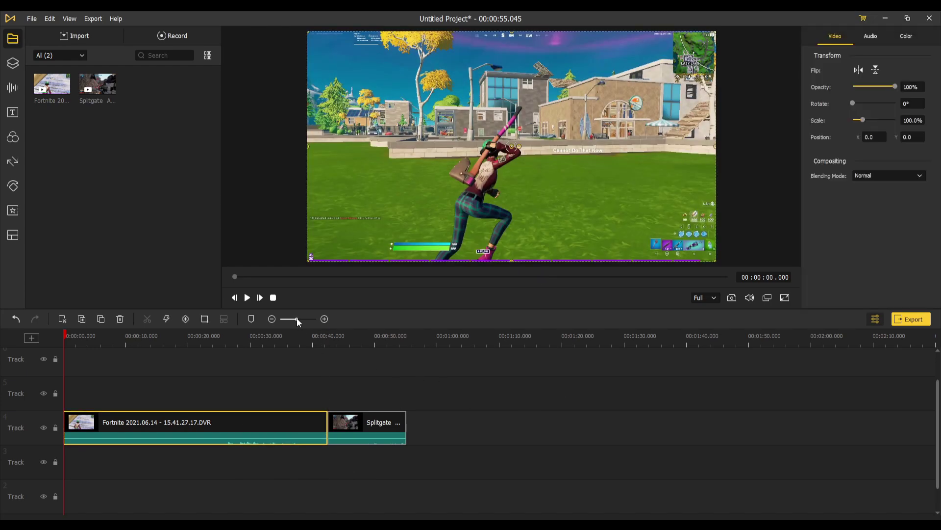
# Try placing timeline markers at about 27.8 s and 16.8 s, and undo them
pyautogui.moveTo(296, 318); pyautogui.dragTo(310, 327)
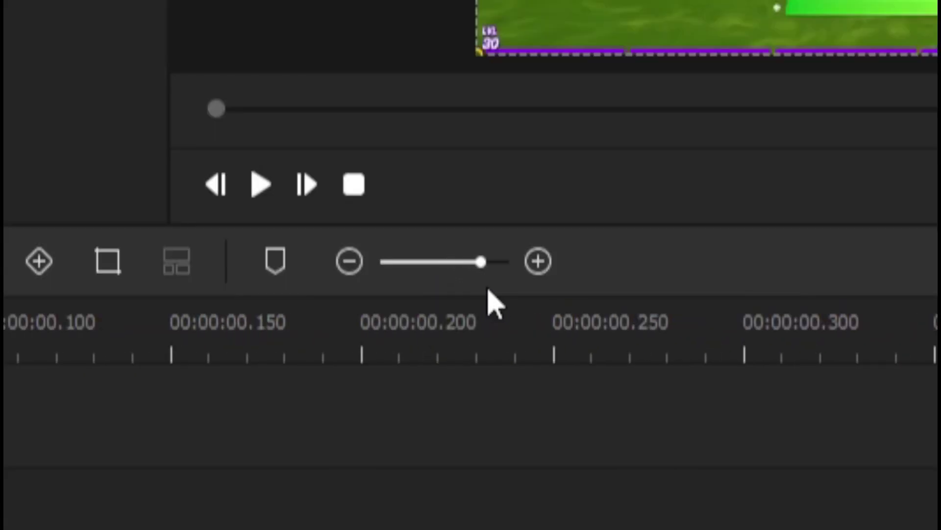
pyautogui.moveTo(489, 291); pyautogui.dragTo(451, 289)
pyautogui.moveTo(385, 517); pyautogui.dragTo(406, 517)
pyautogui.moveTo(299, 320); pyautogui.dragTo(295, 319)
pyautogui.click(328, 410)
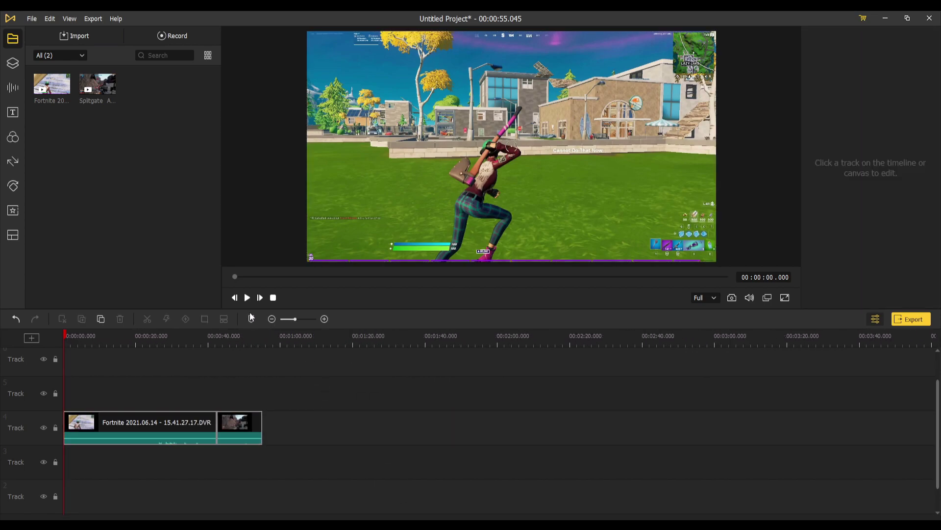
pyautogui.click(165, 335)
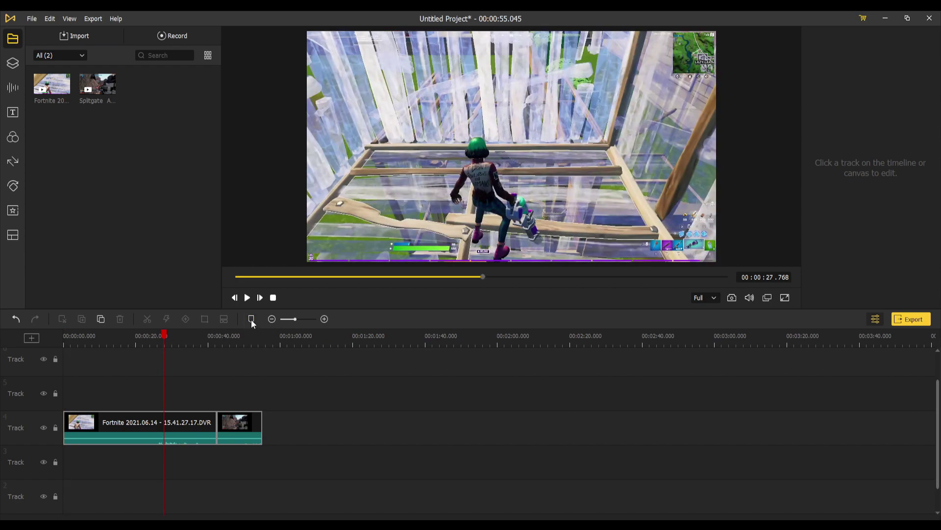
pyautogui.moveTo(165, 336); pyautogui.dragTo(124, 337)
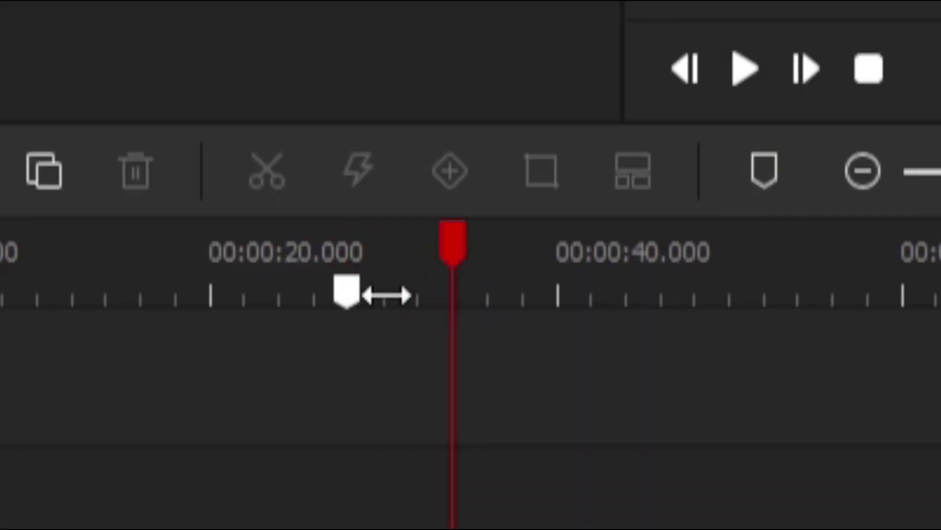
pyautogui.moveTo(205, 340); pyautogui.dragTo(259, 392)
pyautogui.moveTo(209, 339); pyautogui.dragTo(180, 339)
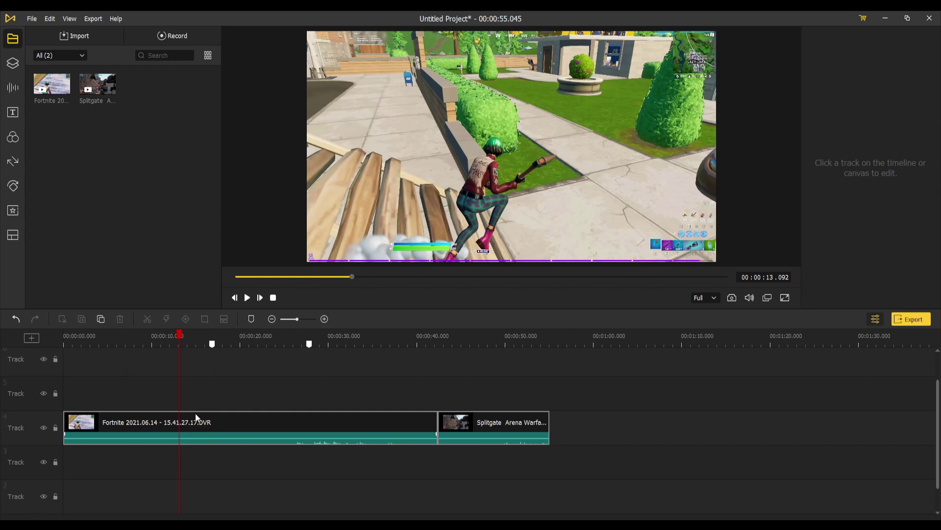
pyautogui.click(16, 319)
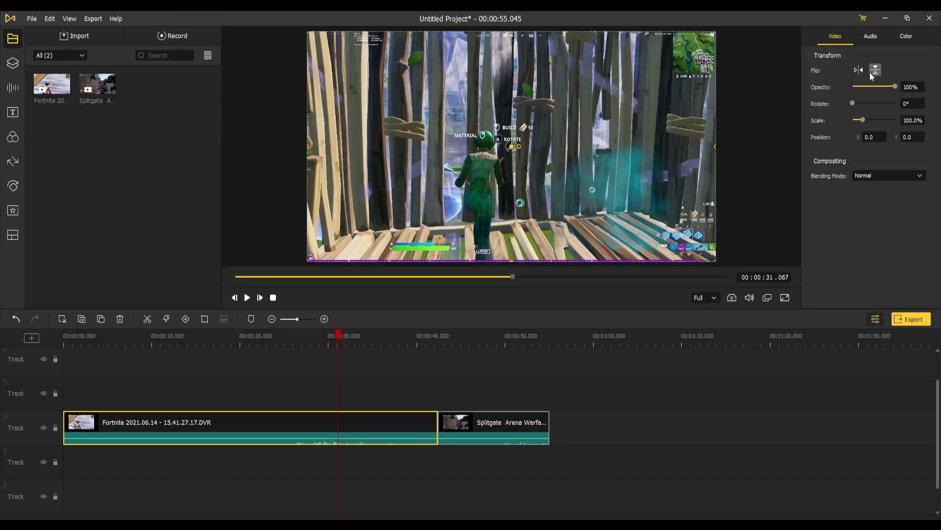
# Try flipping the Fortnite picture horizontally and vertically, and restore its original orientation
pyautogui.click(729, 153)
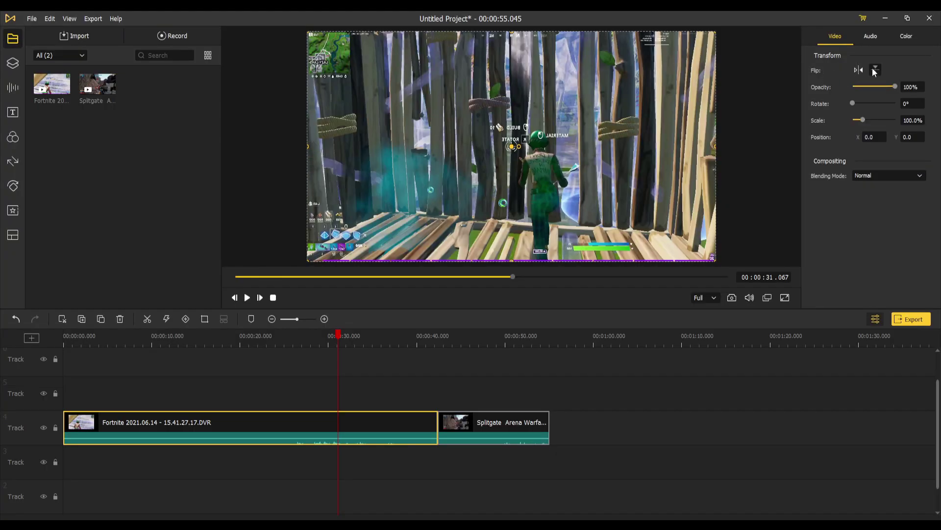
pyautogui.click(873, 68)
pyautogui.click(873, 68)
pyautogui.click(858, 70)
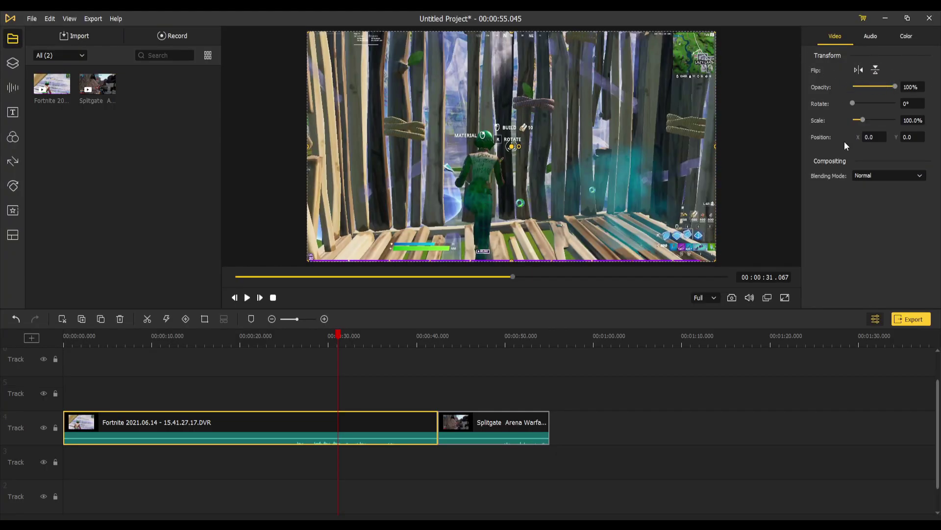
# Try the Fortnite clip's opacity, rotation and scale adjustments around 23 s, and return them to 100%, 0° and 100%
pyautogui.moveTo(895, 87)
pyautogui.mouseDown()
pyautogui.moveTo(862, 86)
pyautogui.moveTo(898, 87)
pyautogui.mouseUp()
pyautogui.moveTo(343, 334); pyautogui.dragTo(267, 336)
pyautogui.moveTo(856, 103)
pyautogui.mouseDown()
pyautogui.moveTo(890, 104)
pyautogui.moveTo(846, 105)
pyautogui.moveTo(862, 120)
pyautogui.moveTo(852, 120)
pyautogui.mouseUp()
pyautogui.click(932, 119)
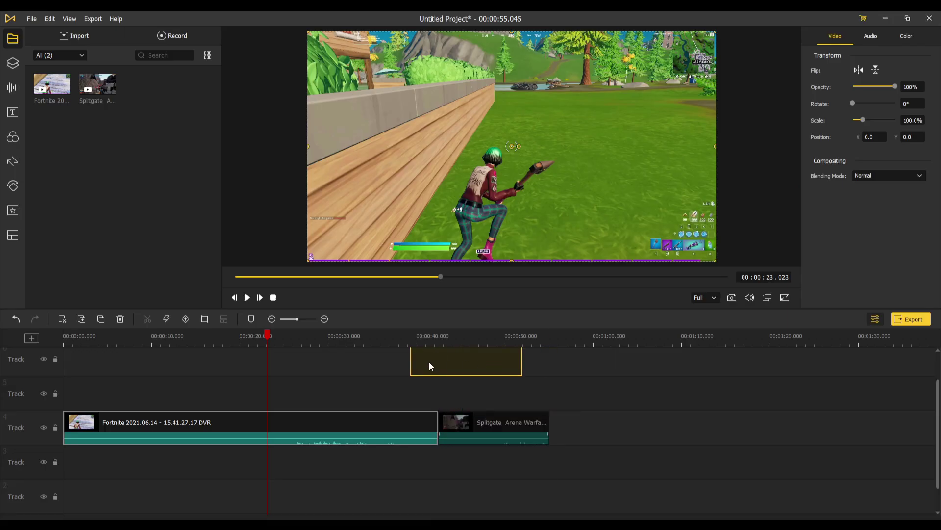
# Place the Splitgate clip on the track above the Fortnite clip from about 18.5 s and try the Lighten and Multiply blending modes
pyautogui.moveTo(430, 363); pyautogui.dragTo(289, 388)
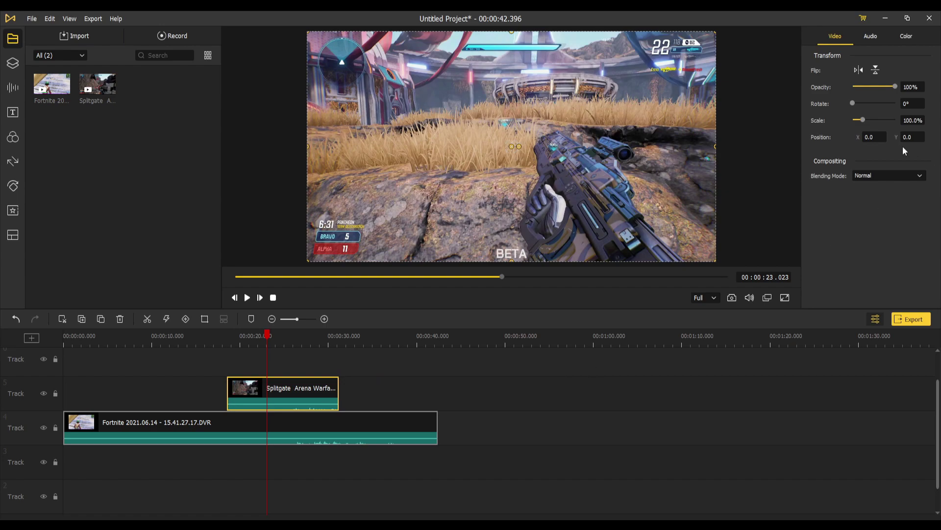
pyautogui.click(885, 175)
pyautogui.click(879, 194)
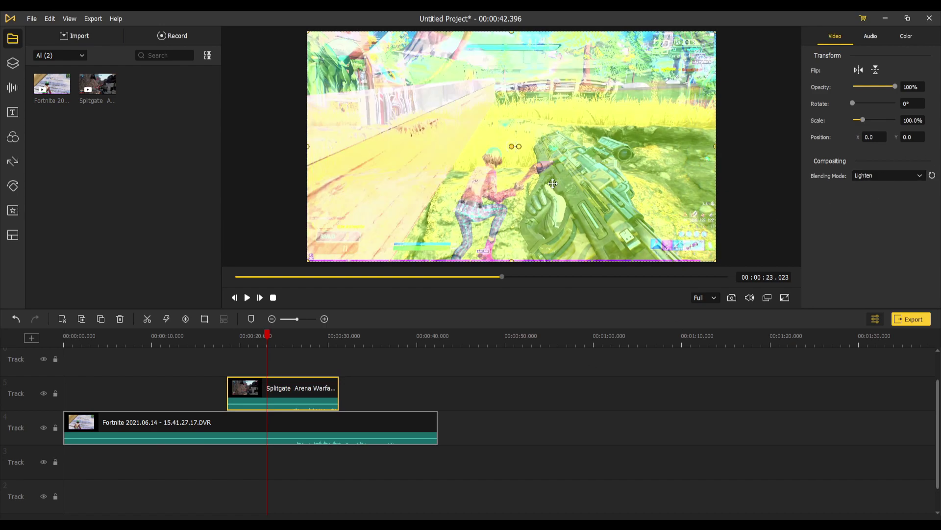
pyautogui.click(897, 175)
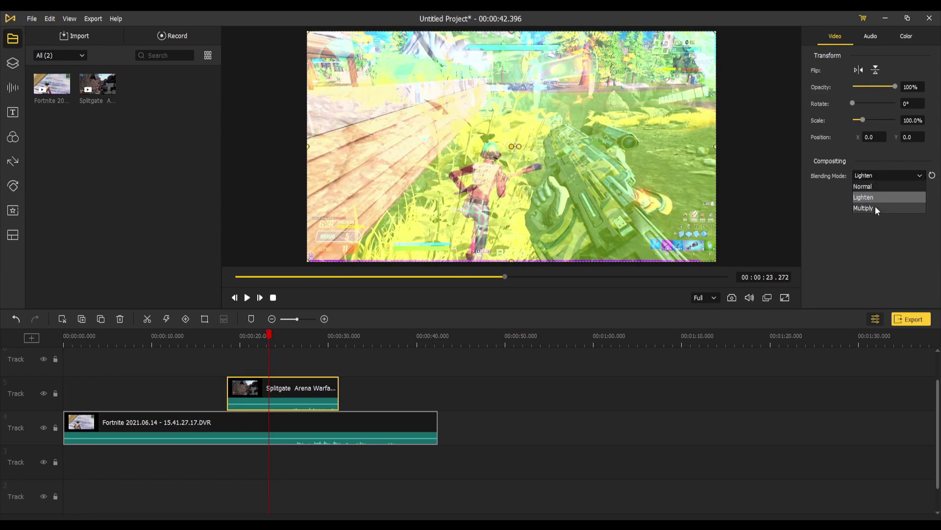
pyautogui.click(875, 208)
pyautogui.press('space')
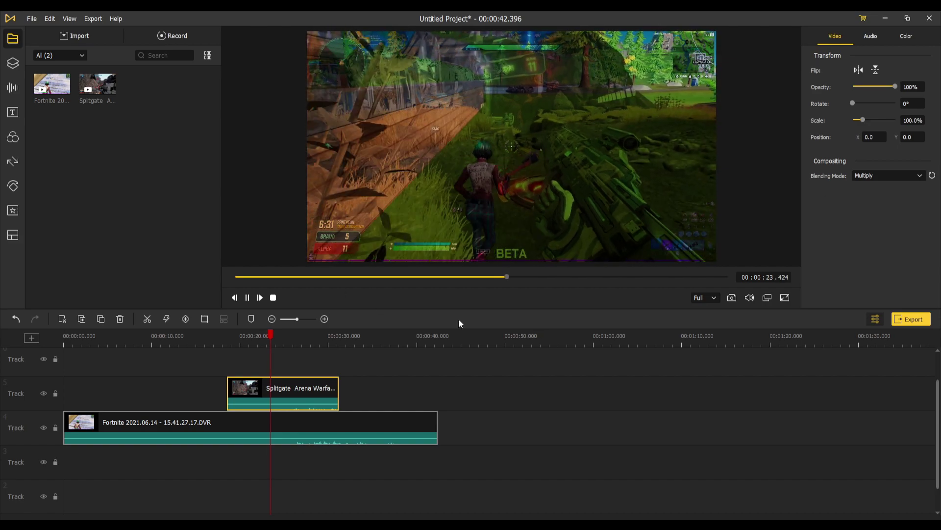
# Try the Splitgate clip's volume, a pitch of 121 and the audio fade-in, resetting each to its default
pyautogui.click(871, 36)
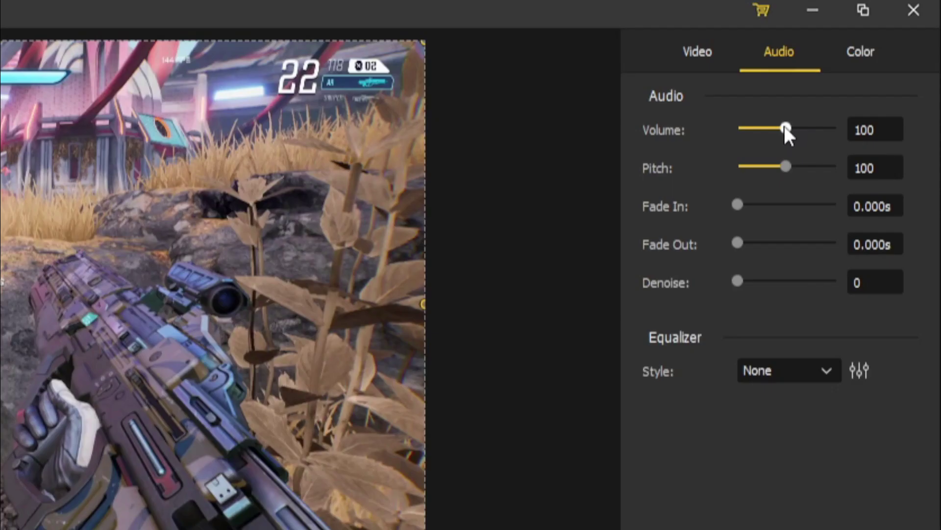
pyautogui.moveTo(786, 126); pyautogui.dragTo(866, 130)
pyautogui.click(918, 128)
pyautogui.moveTo(796, 167)
pyautogui.mouseDown()
pyautogui.moveTo(833, 171)
pyautogui.moveTo(795, 166)
pyautogui.mouseUp()
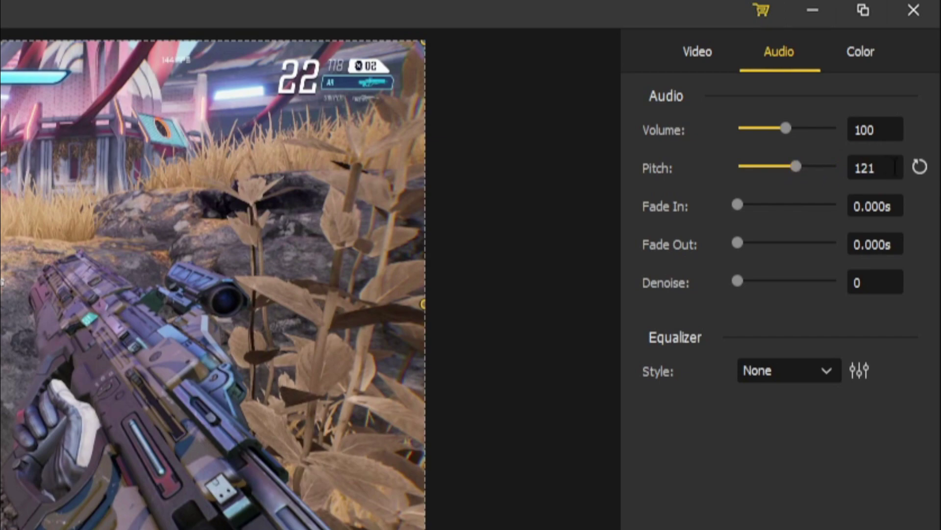
pyautogui.click(920, 166)
pyautogui.moveTo(741, 204); pyautogui.dragTo(731, 207)
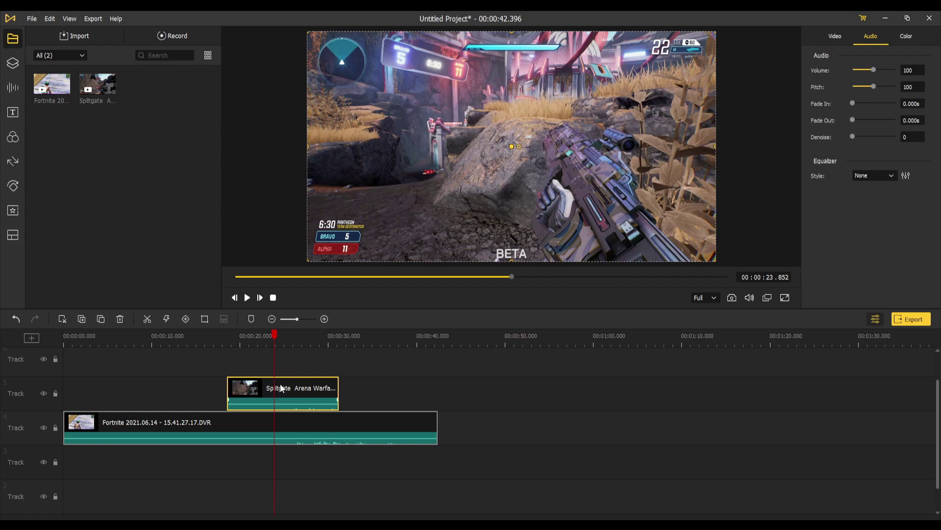
# Move the Splitgate clip back to the Fortnite clip's track, directly after it, and select the Fortnite clip
pyautogui.moveTo(280, 386); pyautogui.dragTo(495, 428)
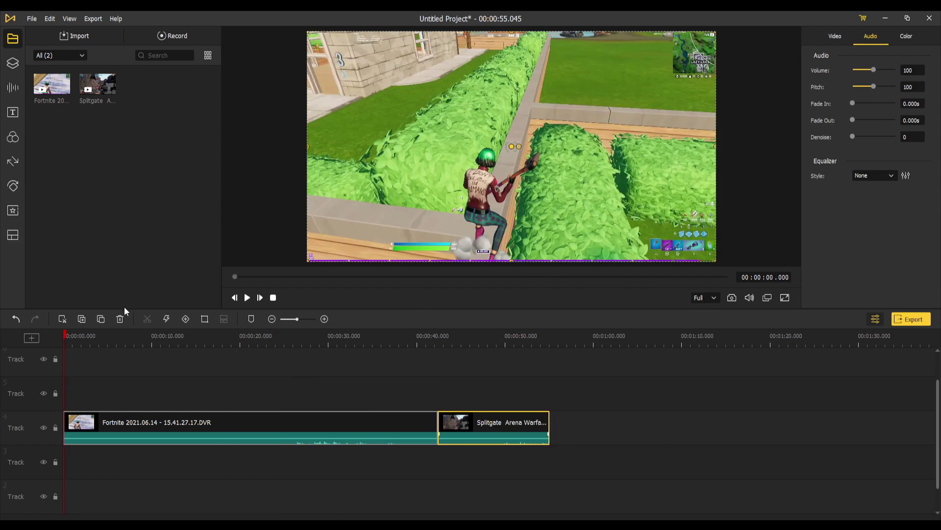
pyautogui.click(304, 319)
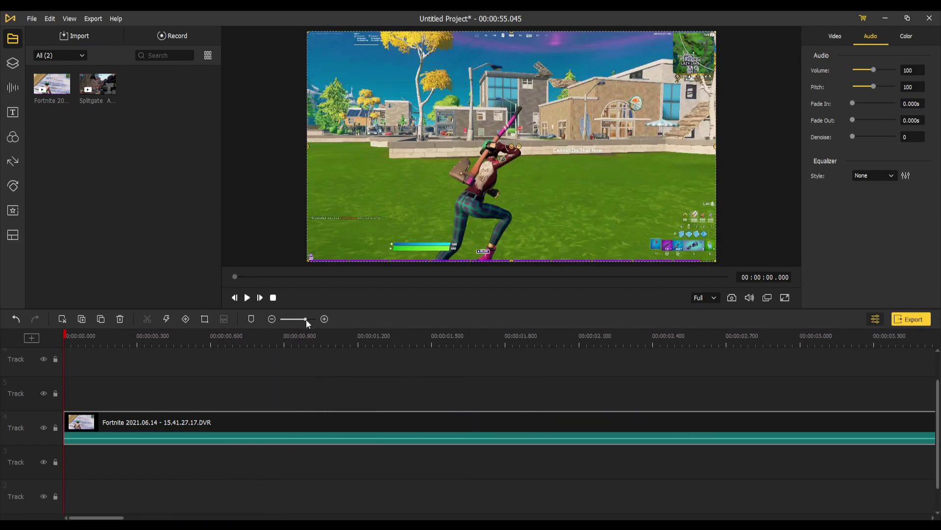
pyautogui.click(278, 415)
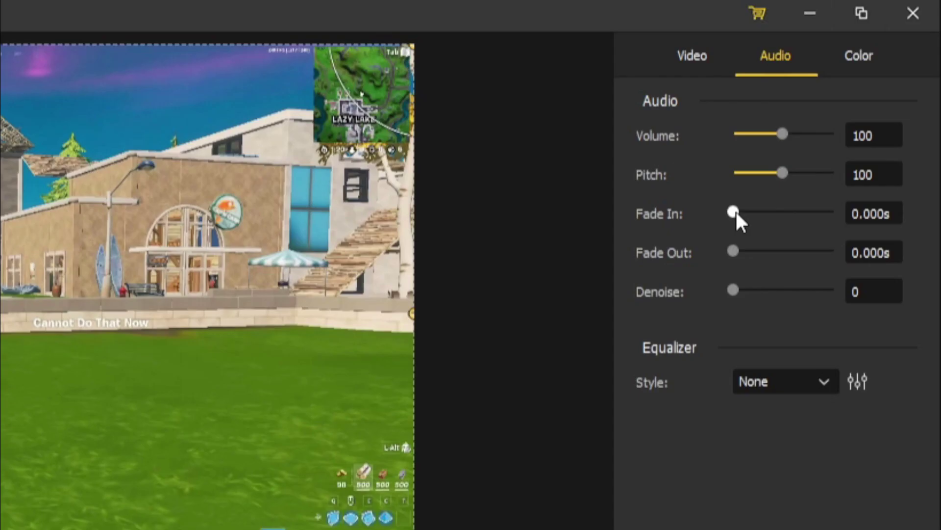
# Try a 5.360 s audio fade-in on the Fortnite clip, preview its start, and return the fade-in to 0 s
pyautogui.moveTo(855, 102); pyautogui.dragTo(859, 104)
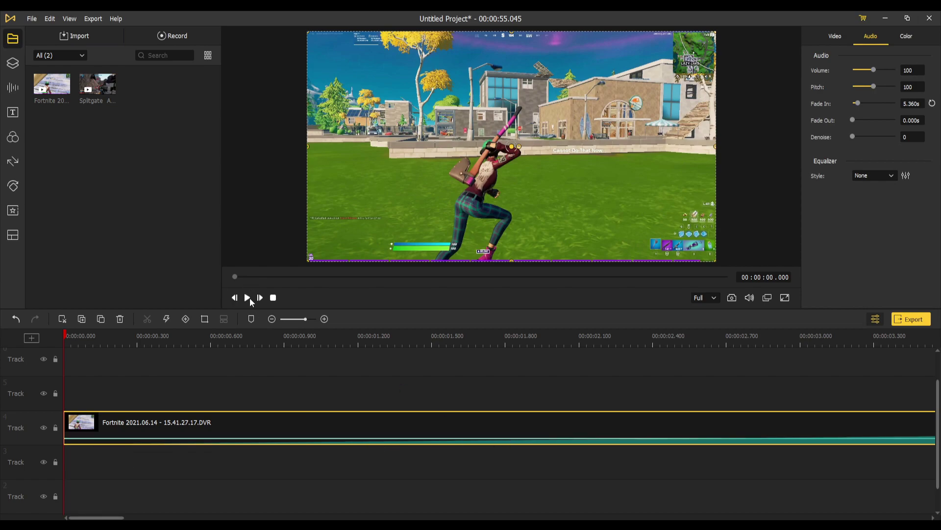
pyautogui.click(248, 298)
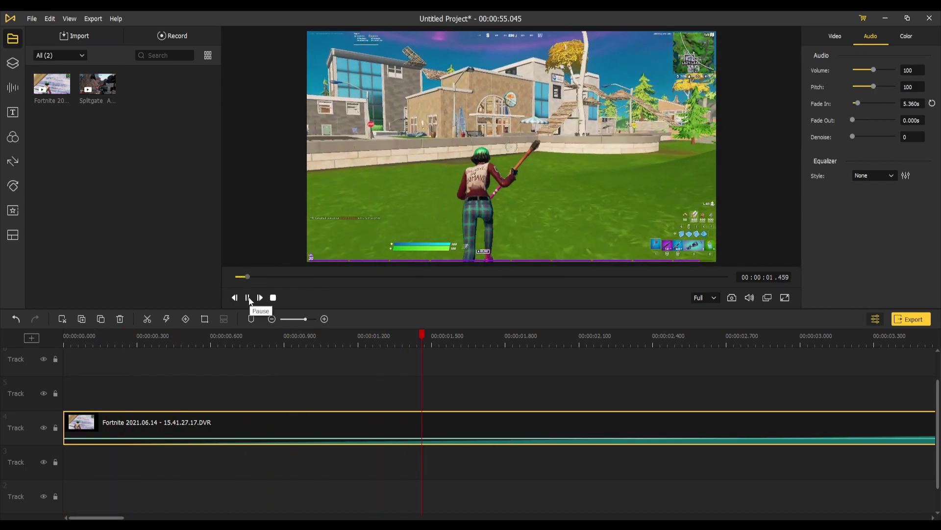
pyautogui.click(248, 298)
pyautogui.moveTo(857, 103); pyautogui.dragTo(814, 132)
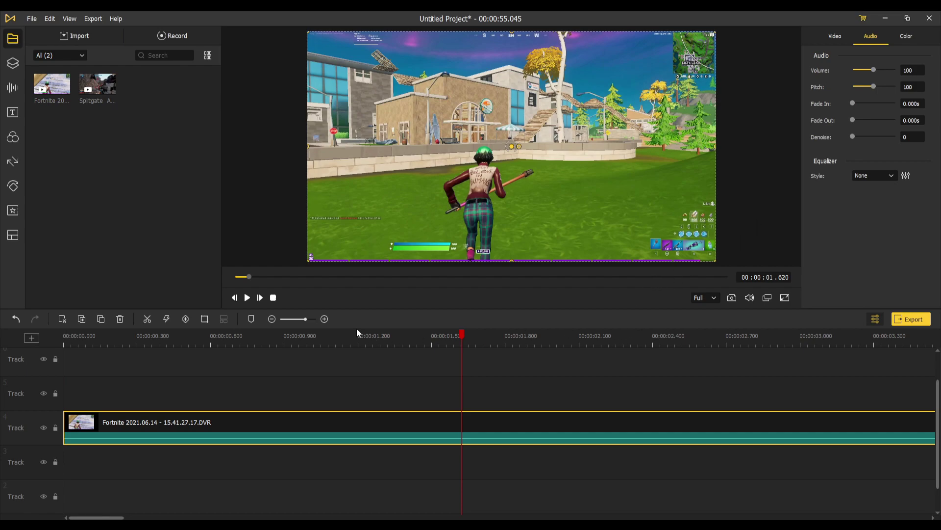
# Try a denoise level of -200 on the Fortnite clip, preview it from about 2 s, and return denoise to 0
pyautogui.moveTo(306, 319); pyautogui.dragTo(298, 319)
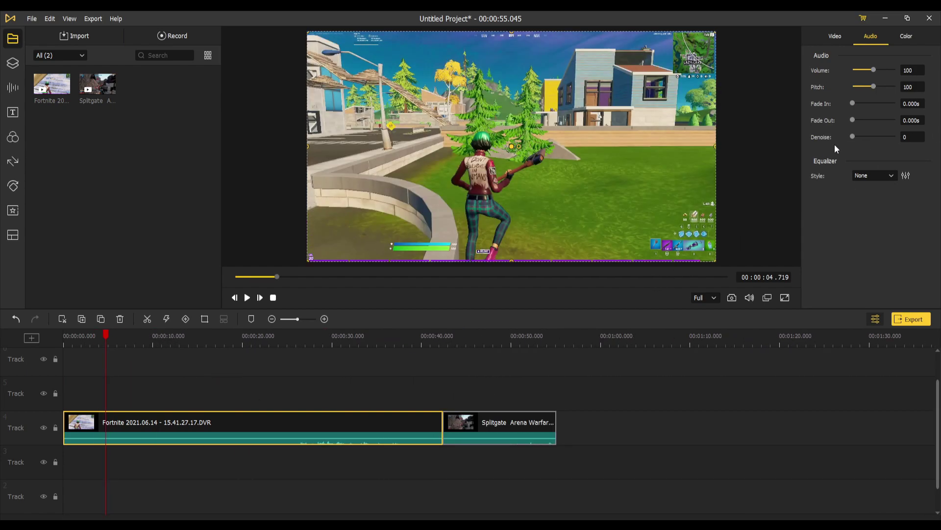
pyautogui.moveTo(859, 136); pyautogui.dragTo(895, 136)
pyautogui.click(82, 340)
pyautogui.press('space')
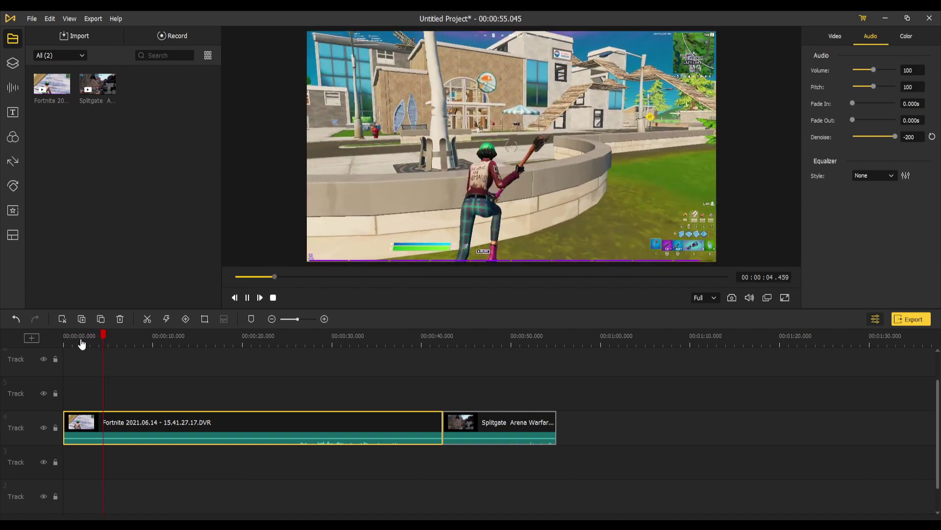
pyautogui.press('space')
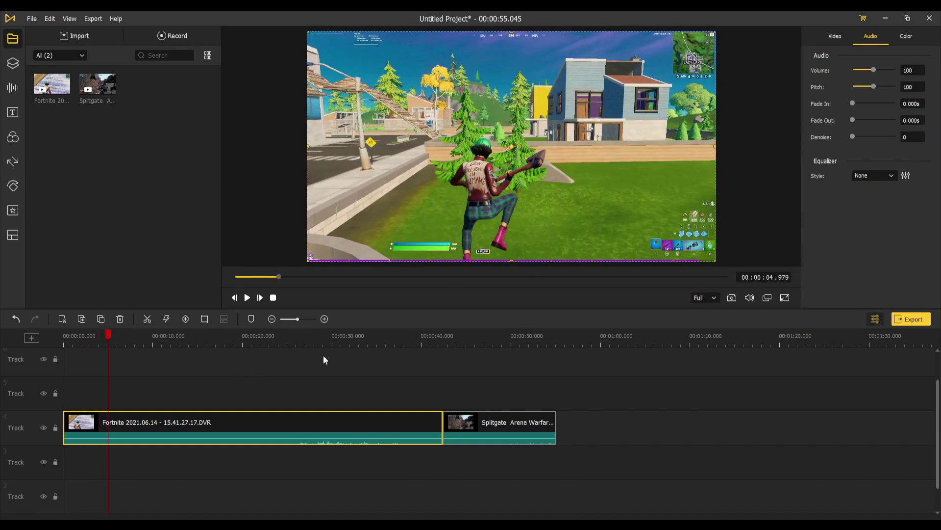
# Set the Fortnite clip's audio equalizer style to Pop
pyautogui.click(411, 373)
pyautogui.click(137, 444)
pyautogui.click(880, 179)
pyautogui.click(887, 230)
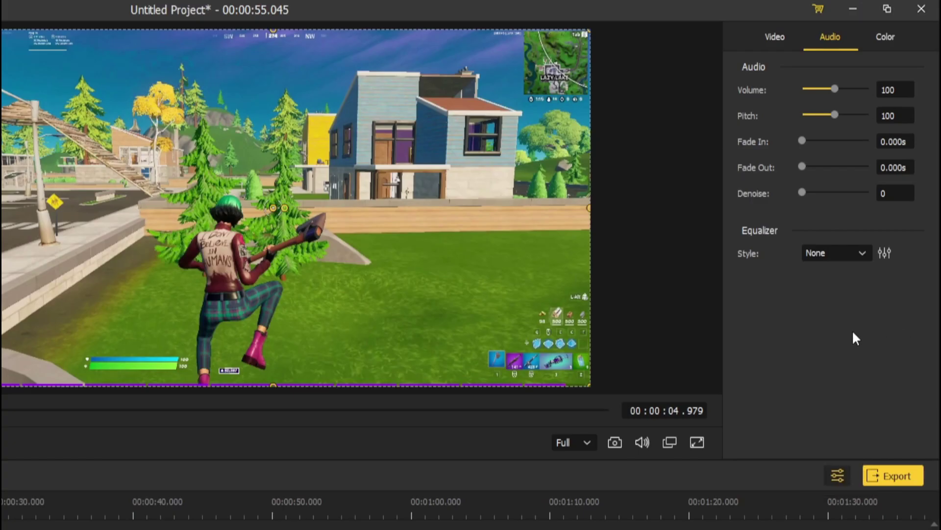
pyautogui.click(834, 252)
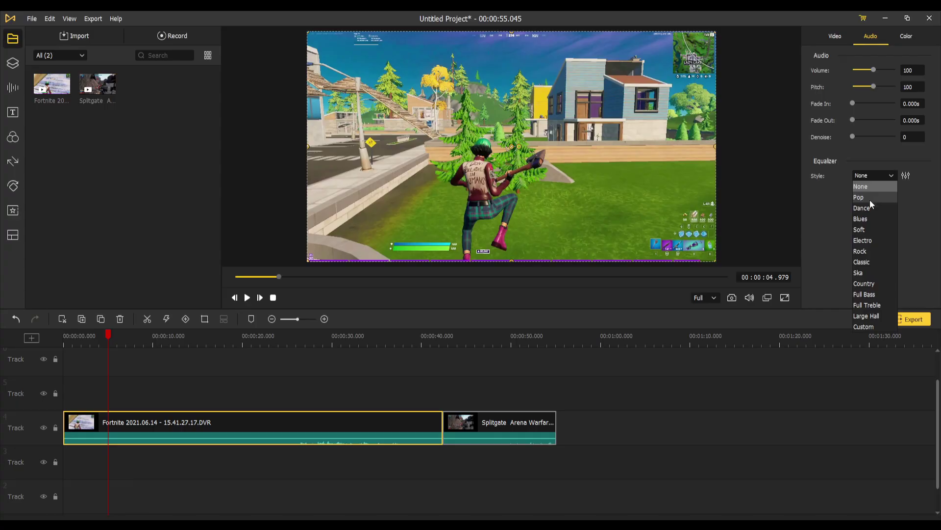
pyautogui.click(829, 289)
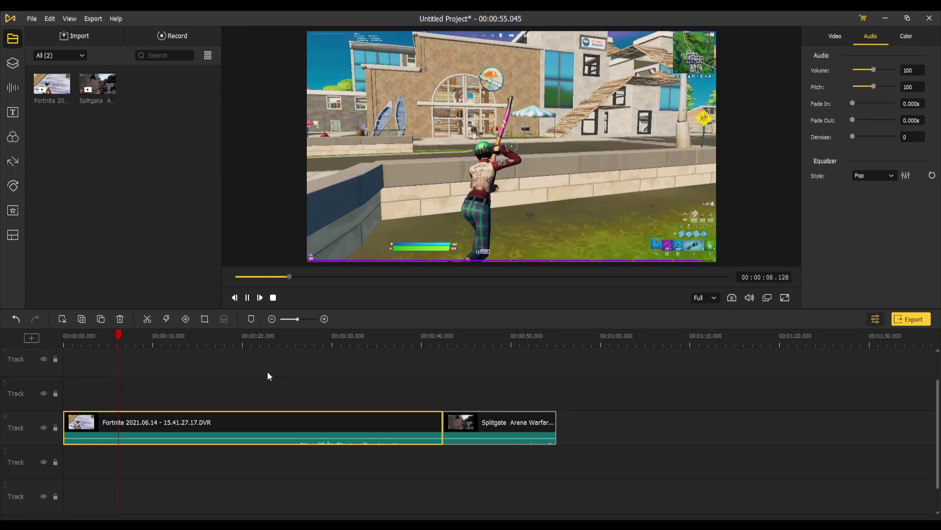
# Try the Soft equalizer style on the Fortnite clip, preview it, and set the style to None
pyautogui.press('space')
pyautogui.click(858, 175)
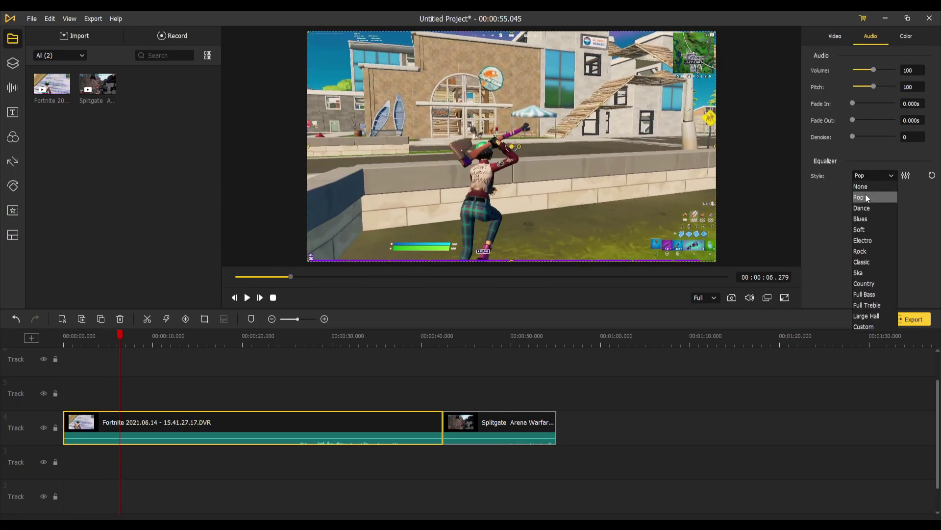
pyautogui.click(869, 230)
pyautogui.press('space')
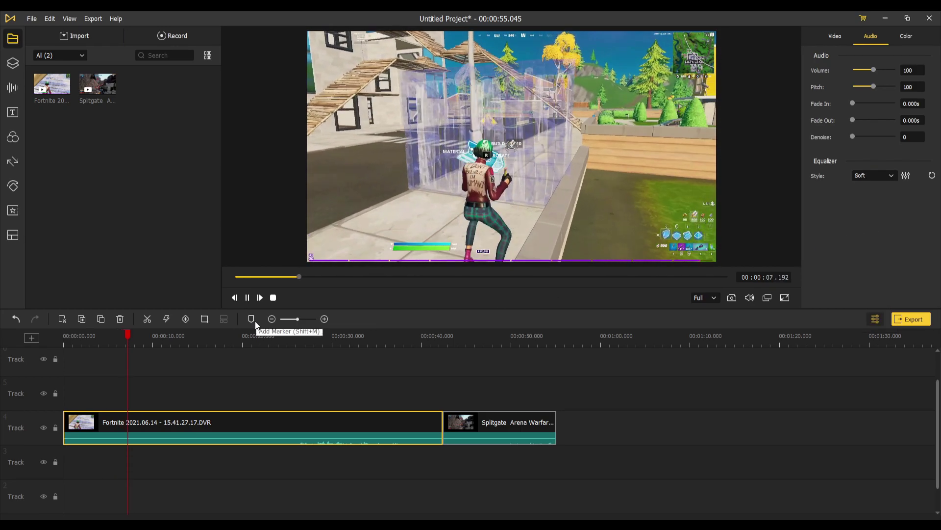
pyautogui.press('space')
pyautogui.click(881, 176)
pyautogui.click(880, 187)
# Try brightness levels of 13 and 400 on the Fortnite clip, reset brightness, and set saturation to 298
pyautogui.click(901, 38)
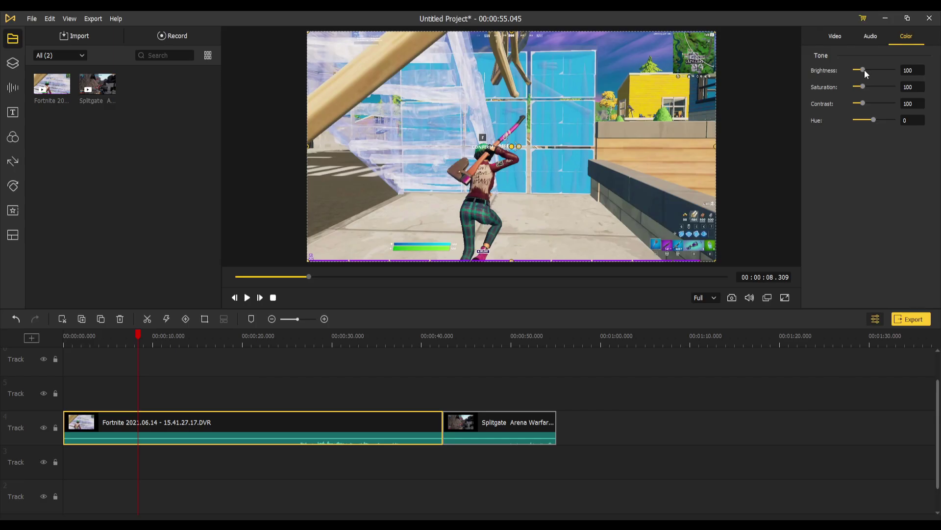
pyautogui.moveTo(733, 153); pyautogui.dragTo(719, 154)
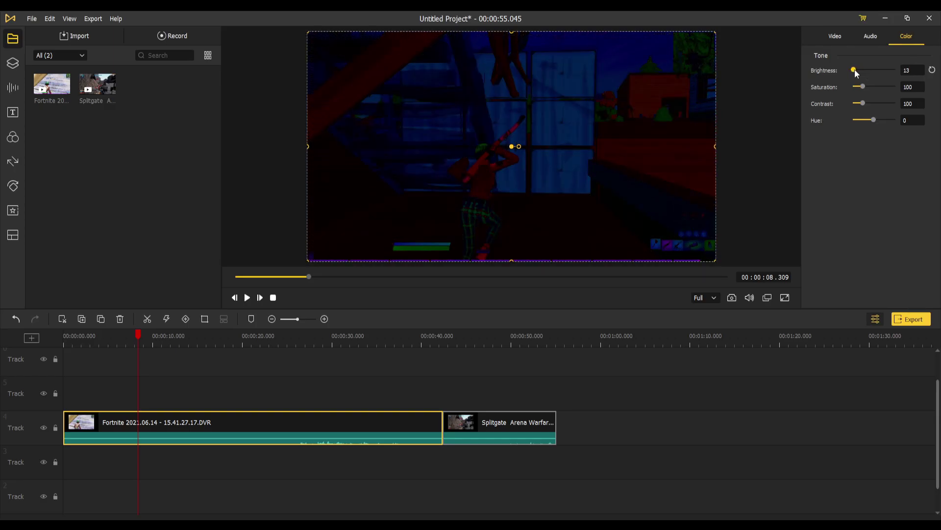
pyautogui.moveTo(855, 69); pyautogui.dragTo(906, 70)
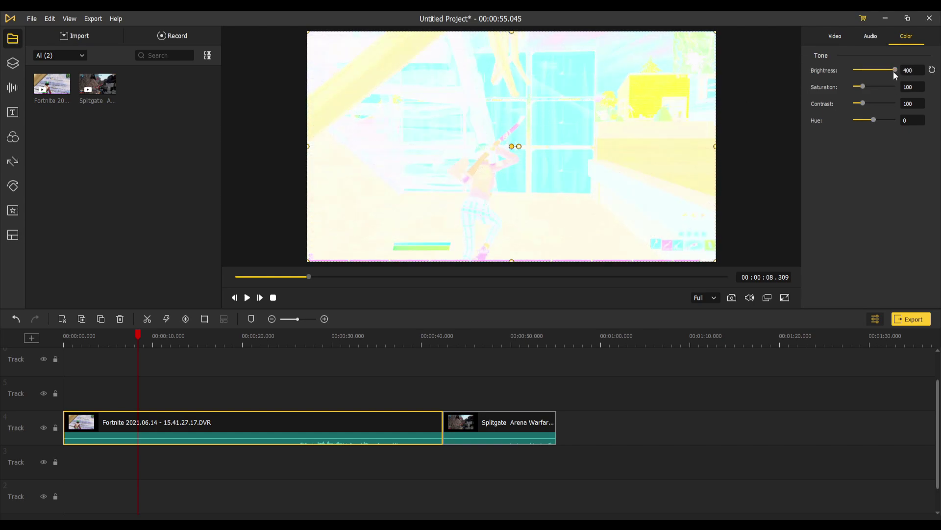
pyautogui.moveTo(880, 69)
pyautogui.mouseDown()
pyautogui.moveTo(861, 70)
pyautogui.moveTo(885, 87)
pyautogui.mouseUp()
pyautogui.click(931, 71)
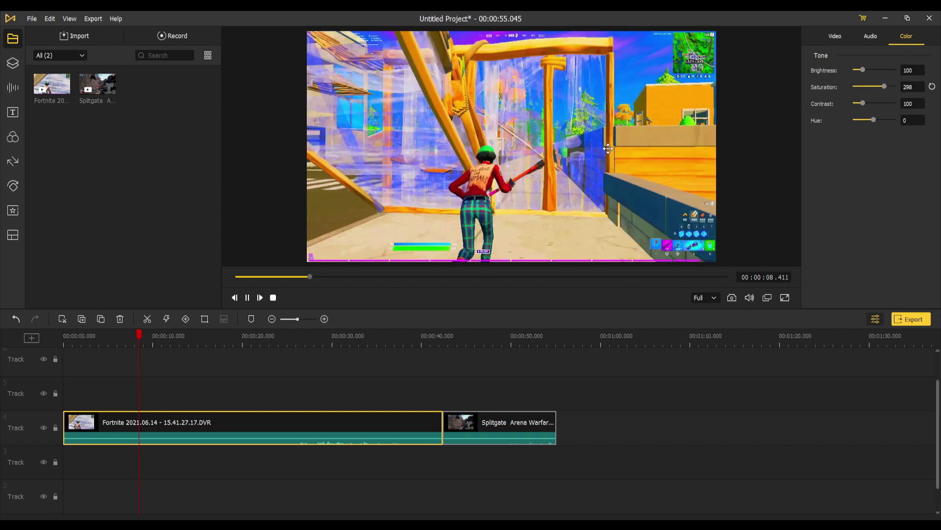
# Try a saturation of 32 and a lower contrast on the Fortnite clip, returning both to 100
pyautogui.moveTo(881, 88); pyautogui.dragTo(857, 87)
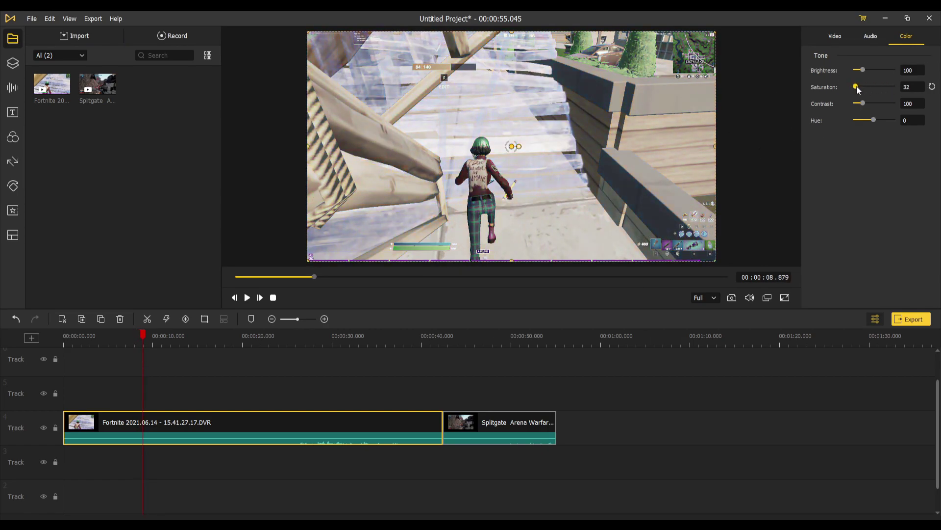
pyautogui.click(931, 86)
pyautogui.moveTo(864, 103)
pyautogui.mouseDown()
pyautogui.moveTo(883, 101)
pyautogui.moveTo(867, 103)
pyautogui.moveTo(884, 116)
pyautogui.moveTo(854, 116)
pyautogui.mouseUp()
# Set the Fortnite clip's hue to -167 and preview it from about 10 s
pyautogui.click(889, 116)
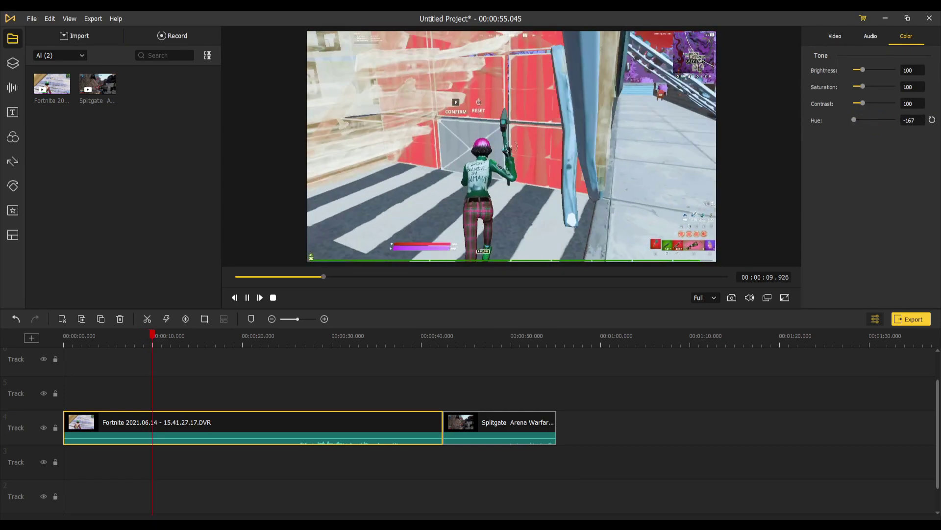
pyautogui.press('space')
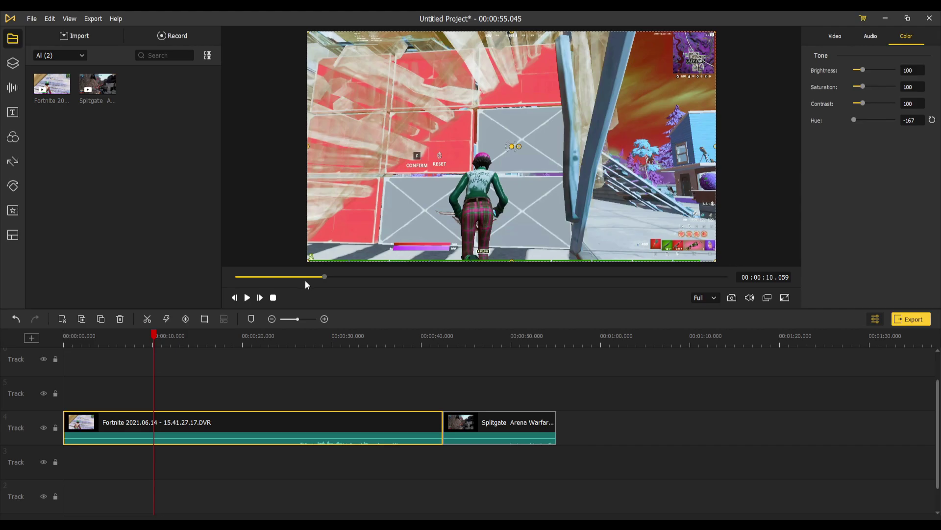
pyautogui.click(248, 298)
pyautogui.click(248, 298)
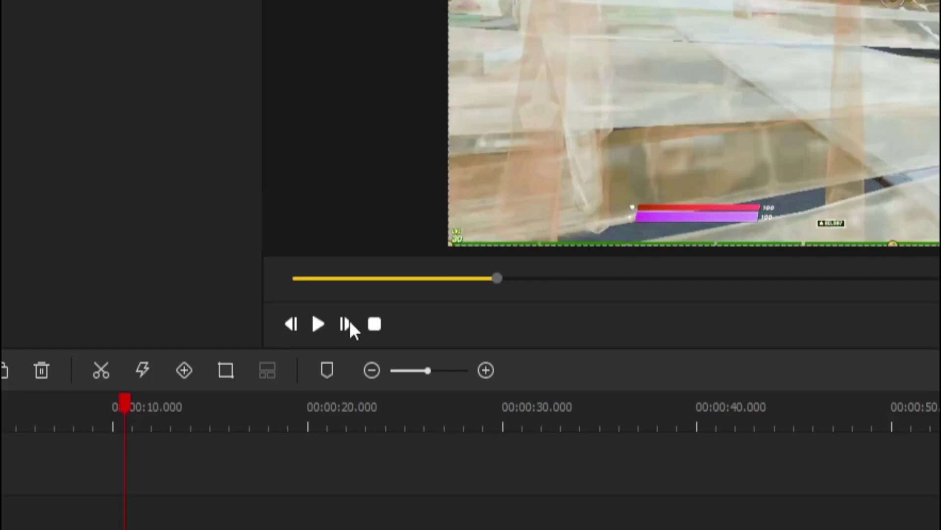
# Stop playback, move the playhead to 3.669 s, and undo the Fortnite clip's hue change
pyautogui.click(380, 326)
pyautogui.click(268, 276)
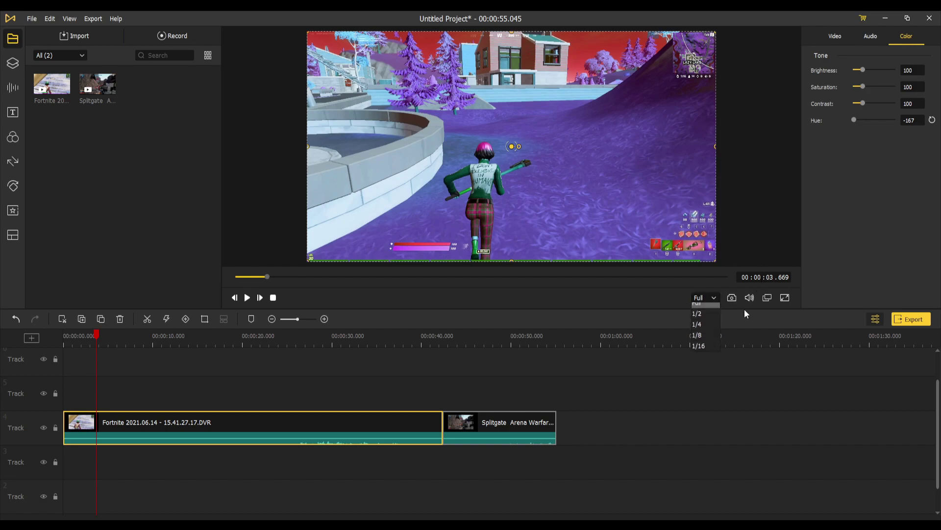
pyautogui.hotkey('ctrl', 'z')
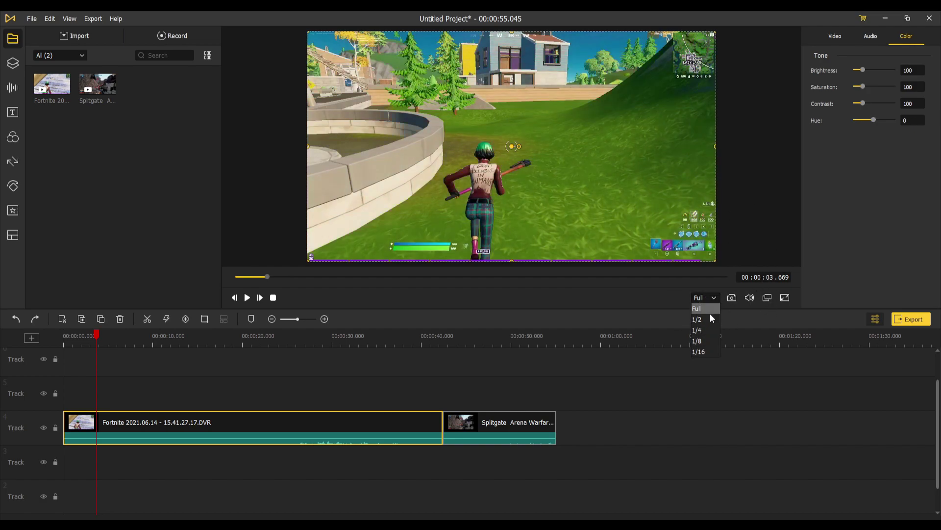
# Try a preview quality of 1/16 and return it to Full
pyautogui.click(702, 309)
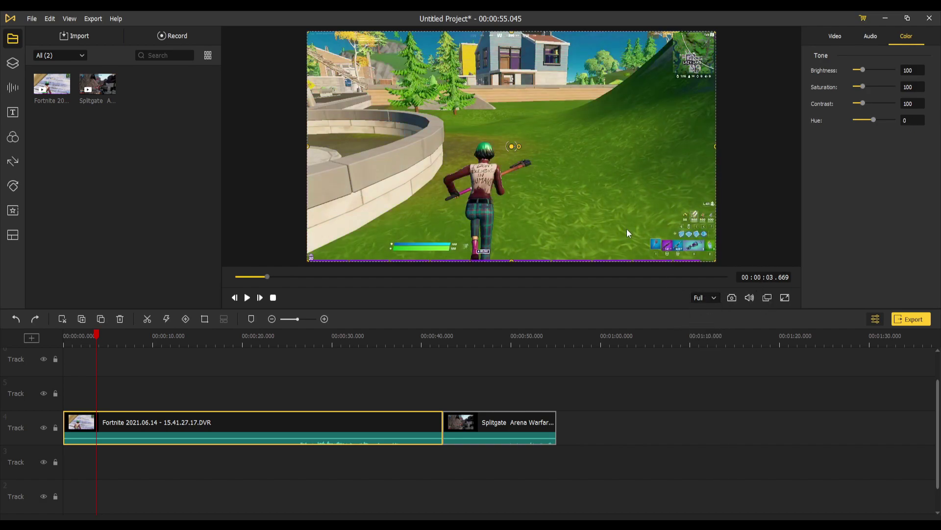
pyautogui.click(714, 298)
pyautogui.click(699, 352)
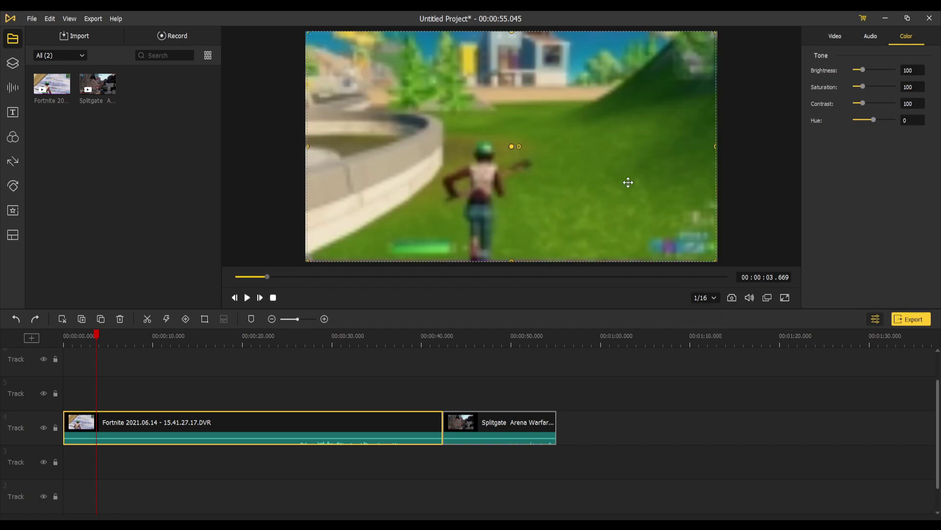
pyautogui.click(709, 300)
pyautogui.click(715, 298)
# Take a snapshot of the frame at 3.669 s and try it as a clip on the track above the Fortnite clip
pyautogui.click(732, 298)
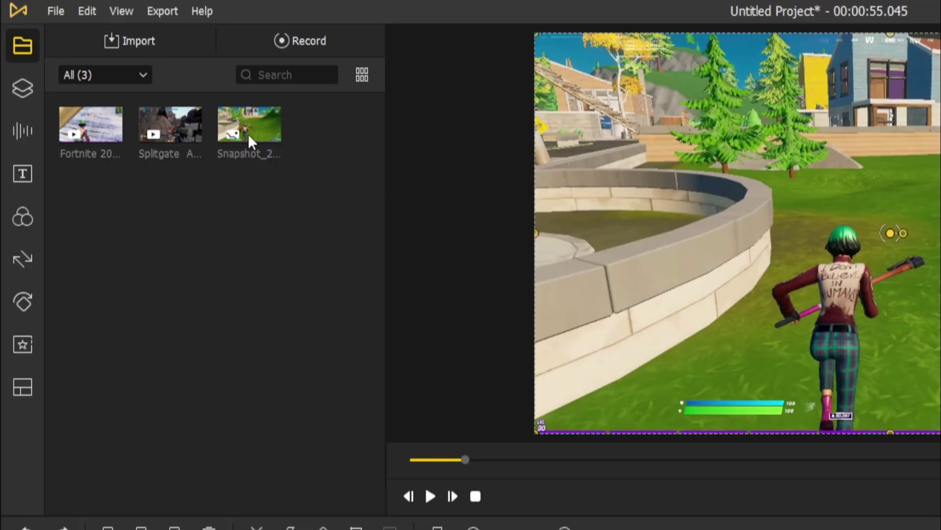
pyautogui.moveTo(248, 137); pyautogui.dragTo(211, 379)
pyautogui.moveTo(228, 340); pyautogui.dragTo(235, 339)
pyautogui.moveTo(223, 396); pyautogui.dragTo(576, 432)
pyautogui.hotkey('ctrl', 'z')
# Take another snapshot with the playhead at 19.104 s and delete the snapshot clip from the timeline
pyautogui.click(734, 298)
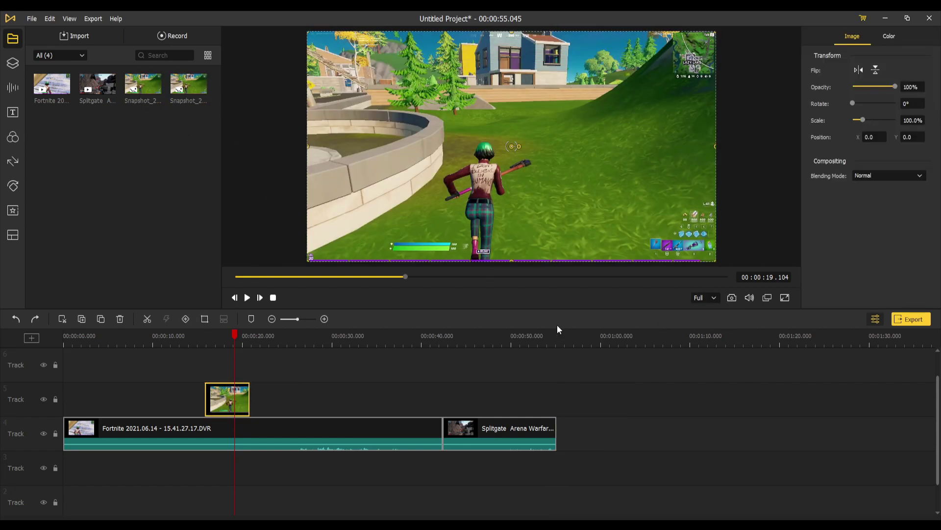
pyautogui.press('Delete')
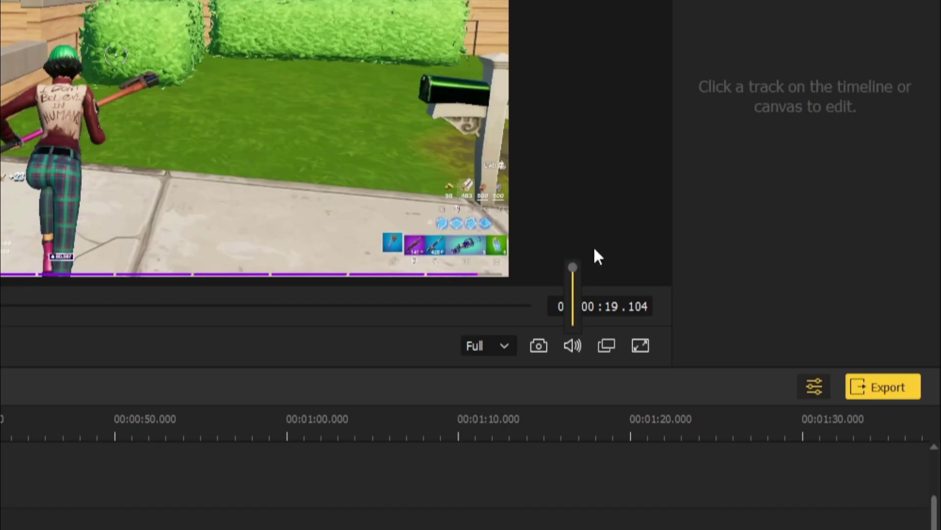
# Open the preview in a separate window, reposition the window, and close it
pyautogui.click(608, 342)
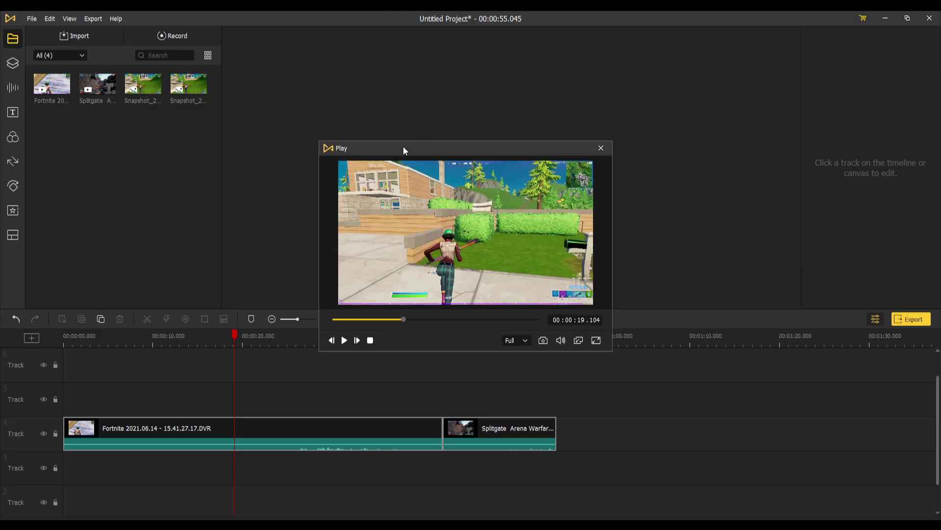
pyautogui.moveTo(403, 147); pyautogui.dragTo(499, 133)
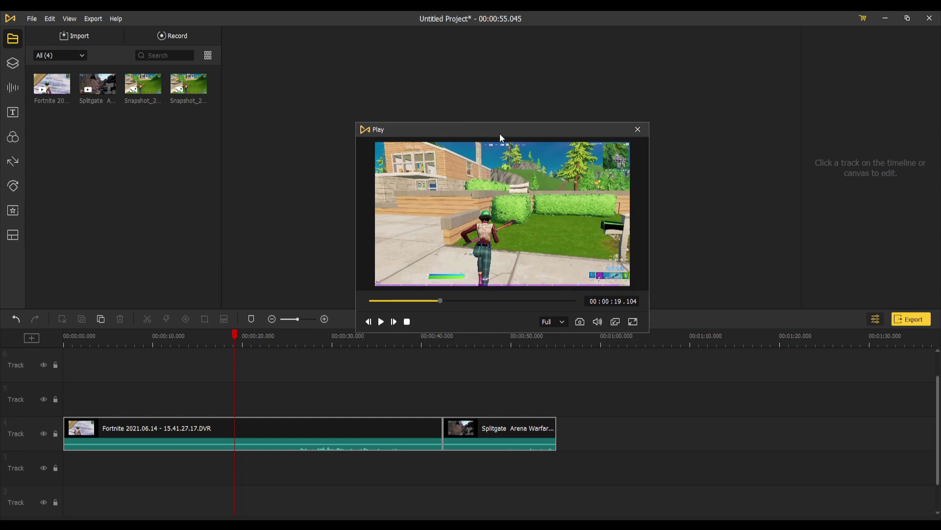
pyautogui.click(638, 129)
# Watch the preview in full screen and exit full screen
pyautogui.click(785, 298)
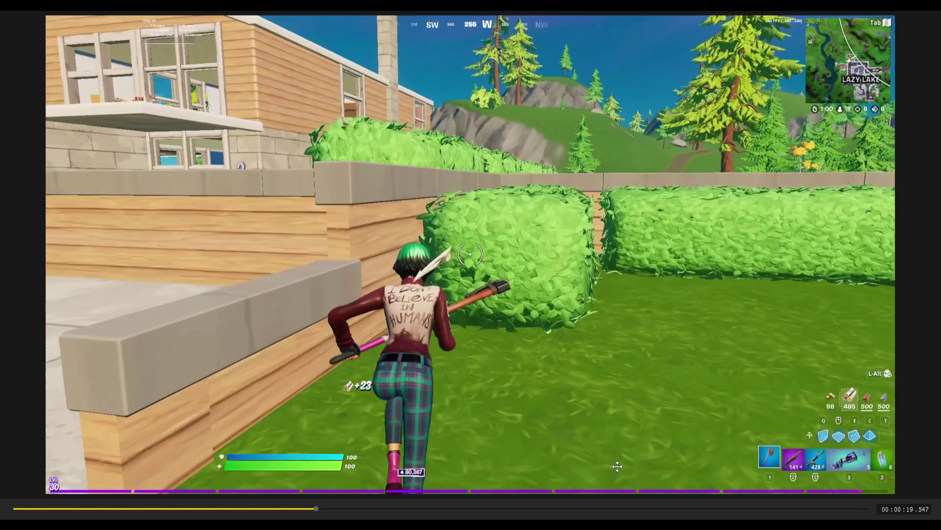
pyautogui.moveTo(826, 430)
pyautogui.mouseDown()
pyautogui.moveTo(793, 416)
pyautogui.moveTo(828, 423)
pyautogui.mouseUp()
pyautogui.press('Escape')
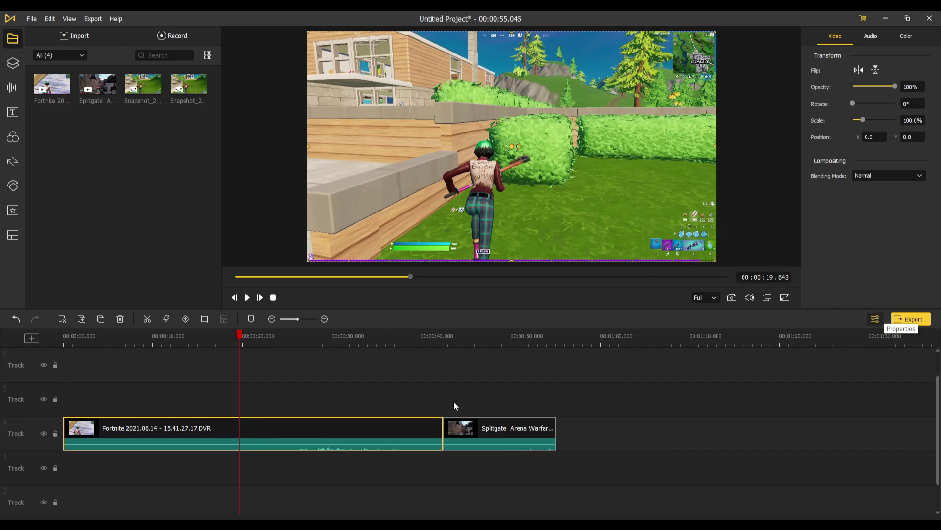
# Delete the Splitgate clip from the timeline and return the playhead to the start
pyautogui.click(481, 428)
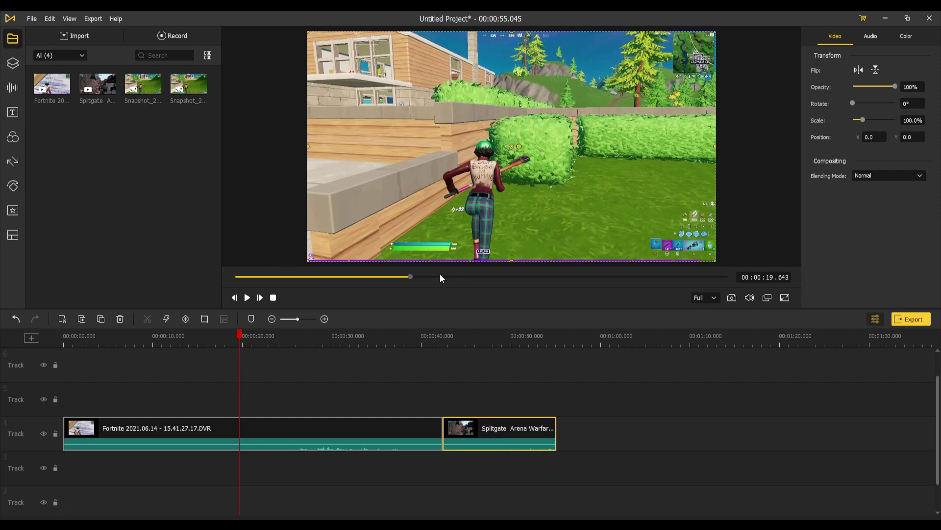
pyautogui.press('Delete')
pyautogui.click(273, 297)
# Split the Fortnite clip at 36.355 s and select the piece after the cut
pyautogui.click(153, 338)
pyautogui.scroll(1, 266, 338)
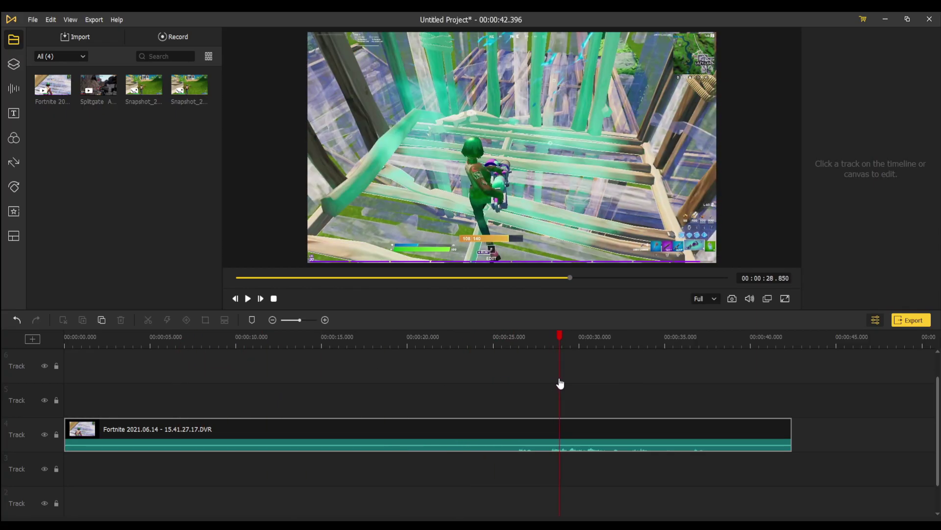
pyautogui.moveTo(561, 383); pyautogui.dragTo(690, 359)
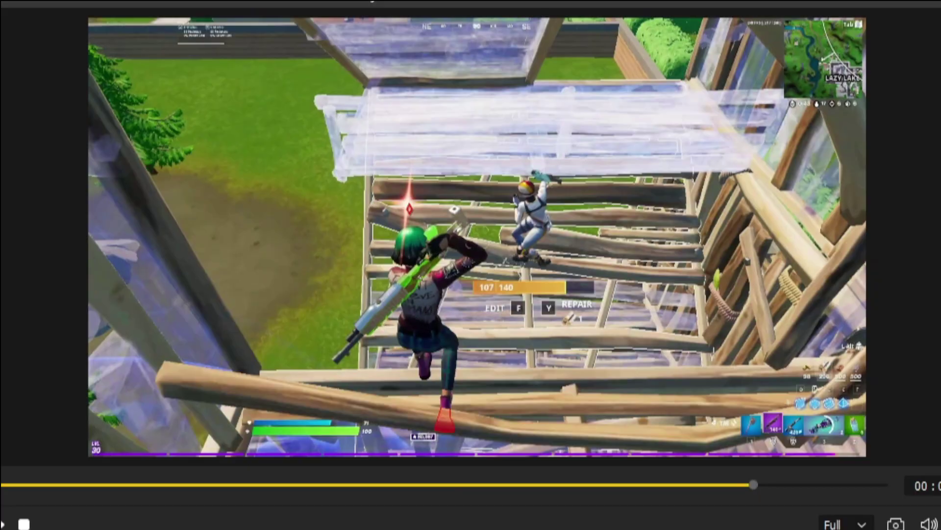
pyautogui.click(727, 425)
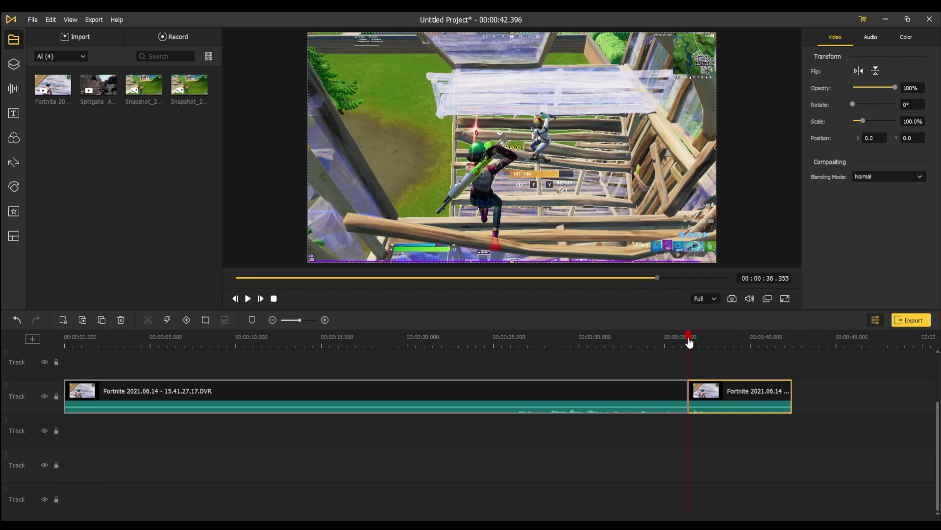
# Split the last piece of the Fortnite clip at 36.612 s and again at 36.862 s
pyautogui.moveTo(690, 342); pyautogui.dragTo(694, 343)
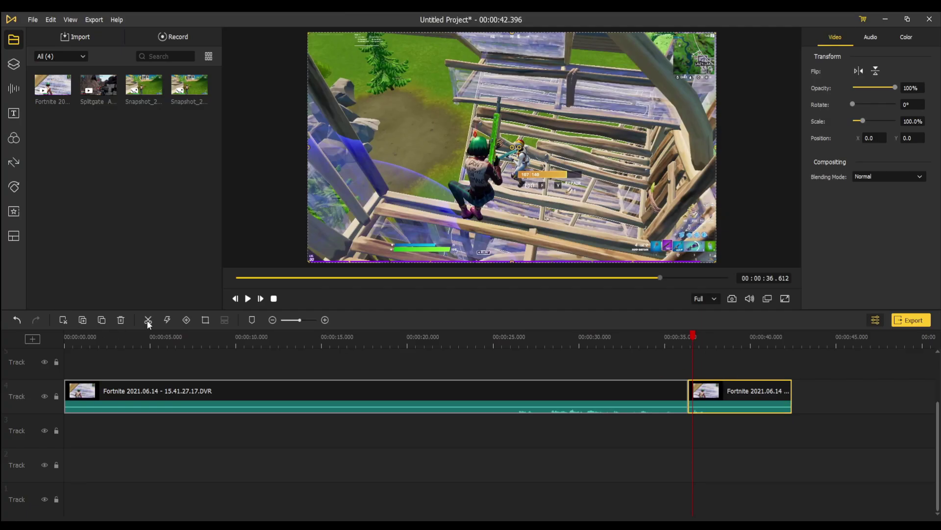
pyautogui.click(147, 321)
pyautogui.moveTo(299, 319); pyautogui.dragTo(304, 320)
pyautogui.moveTo(611, 344); pyautogui.dragTo(637, 343)
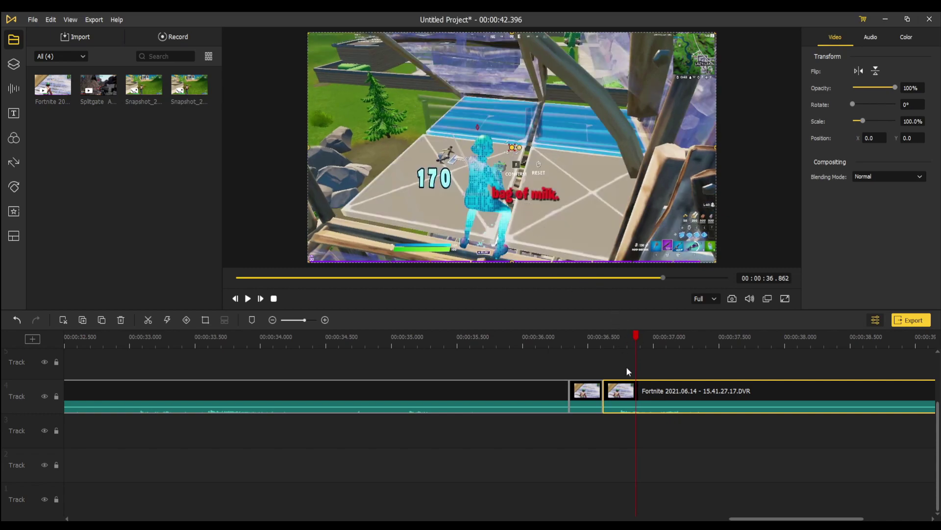
pyautogui.click(152, 320)
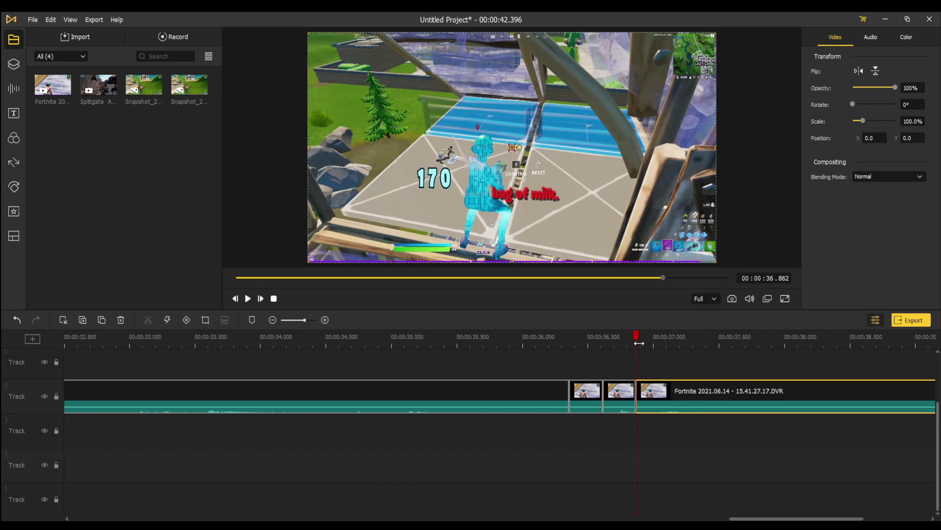
# Detach the audio from each of the three Fortnite pieces that follow the cut at 36.355 s
pyautogui.moveTo(637, 343); pyautogui.dragTo(580, 394)
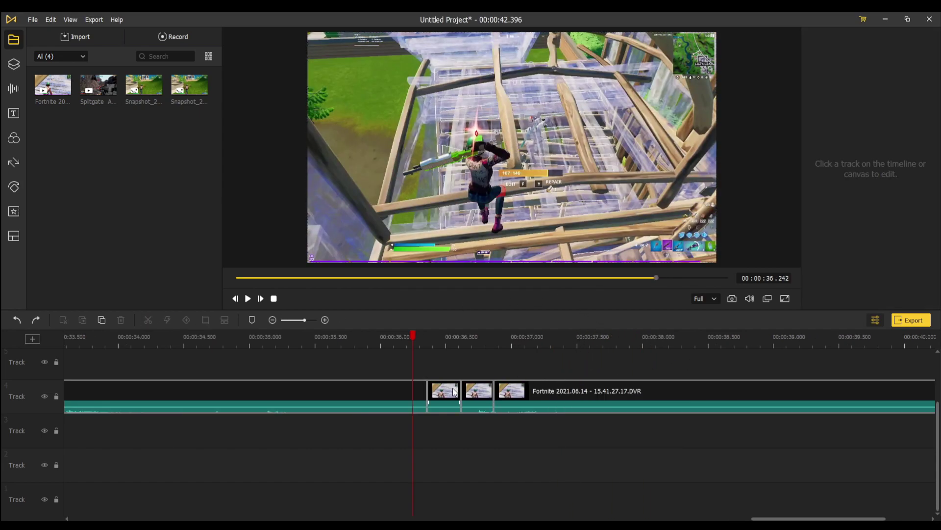
pyautogui.click(454, 390)
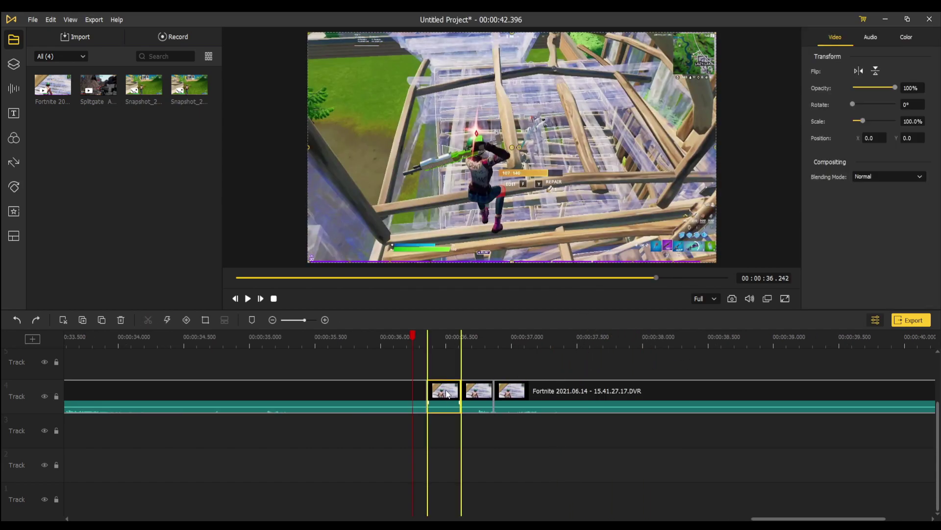
pyautogui.rightClick(446, 390)
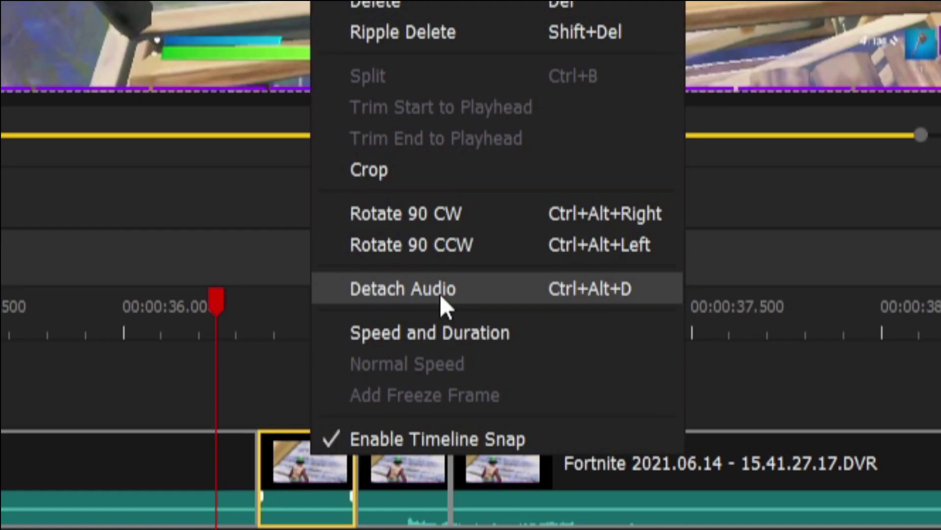
pyautogui.click(478, 330)
pyautogui.click(478, 391)
pyautogui.rightClick(479, 391)
pyautogui.click(512, 327)
pyautogui.click(512, 391)
pyautogui.rightClick(514, 391)
pyautogui.click(548, 327)
pyautogui.scroll(1, 454, 398)
pyautogui.moveTo(454, 398); pyautogui.dragTo(539, 475)
pyautogui.moveTo(421, 339); pyautogui.dragTo(435, 338)
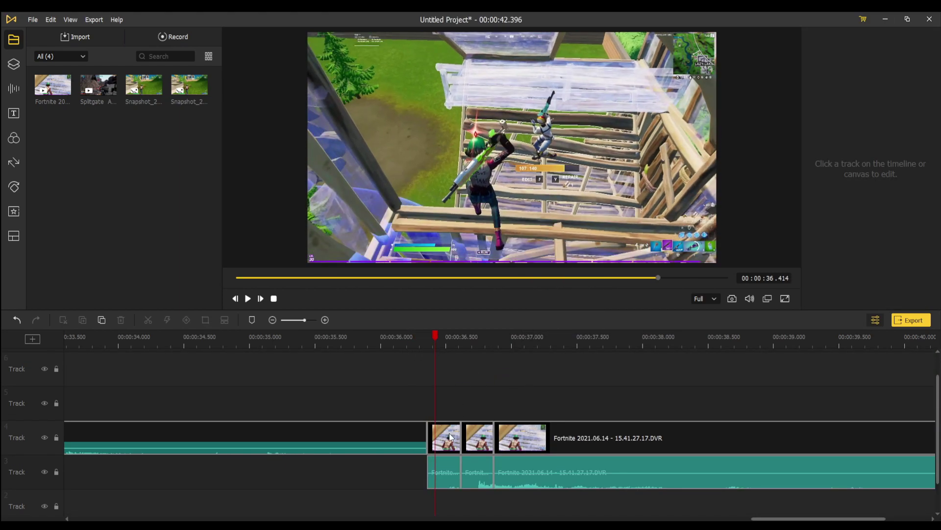
pyautogui.click(434, 428)
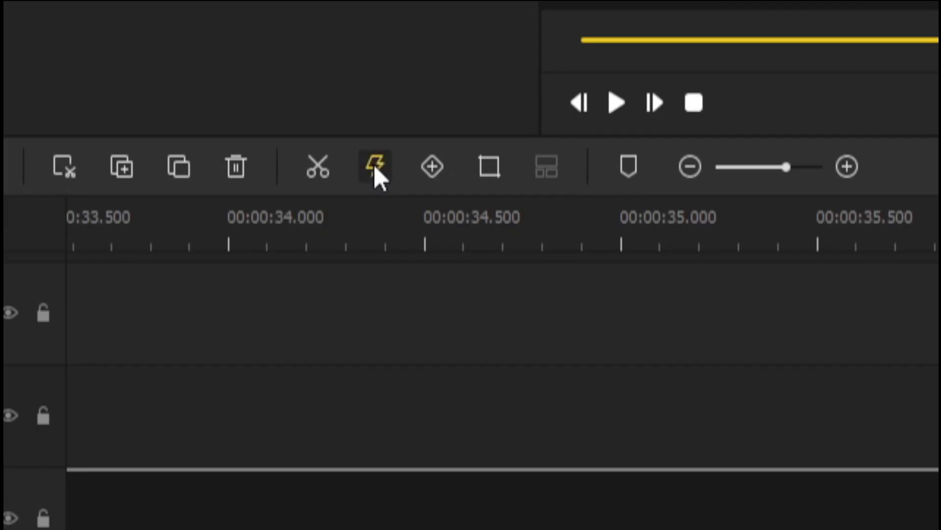
pyautogui.click(167, 320)
pyautogui.moveTo(197, 350)
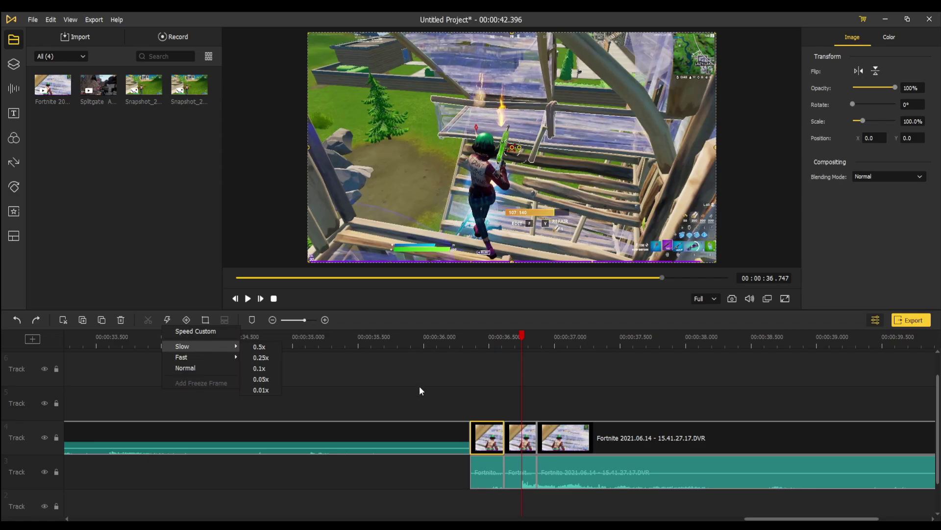
pyautogui.click(420, 391)
# Move the later Fortnite pieces away from the first one after the 36.355 s cut and slow that first piece to 0.5x
pyautogui.moveTo(564, 435); pyautogui.dragTo(721, 432)
pyautogui.click(499, 433)
pyautogui.click(167, 320)
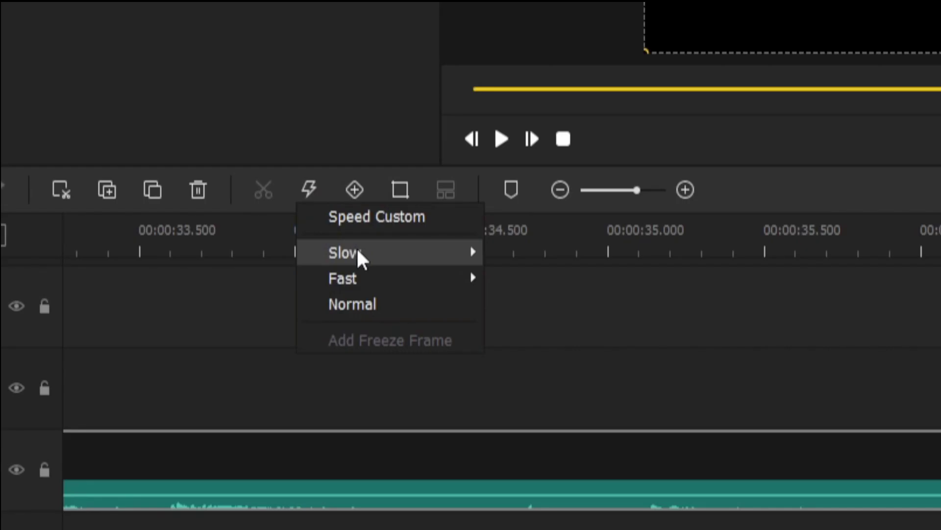
pyautogui.moveTo(190, 348)
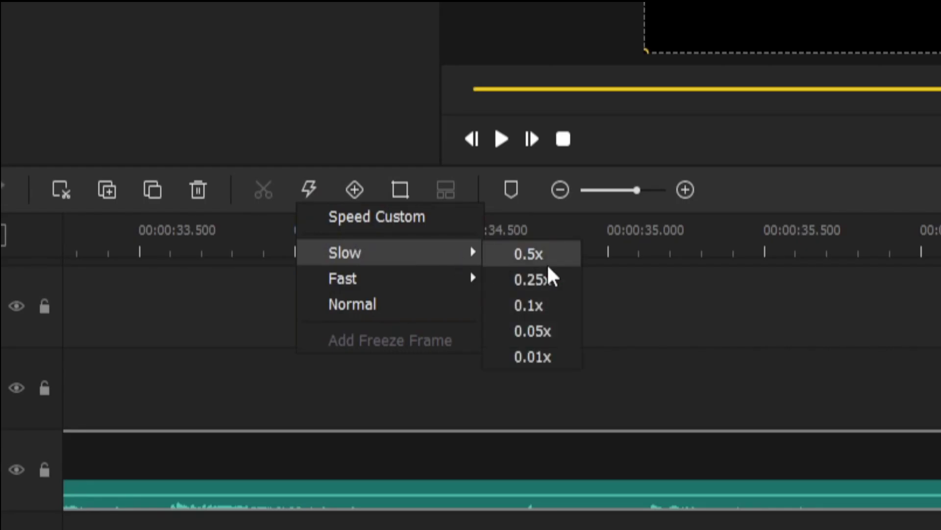
pyautogui.click(551, 258)
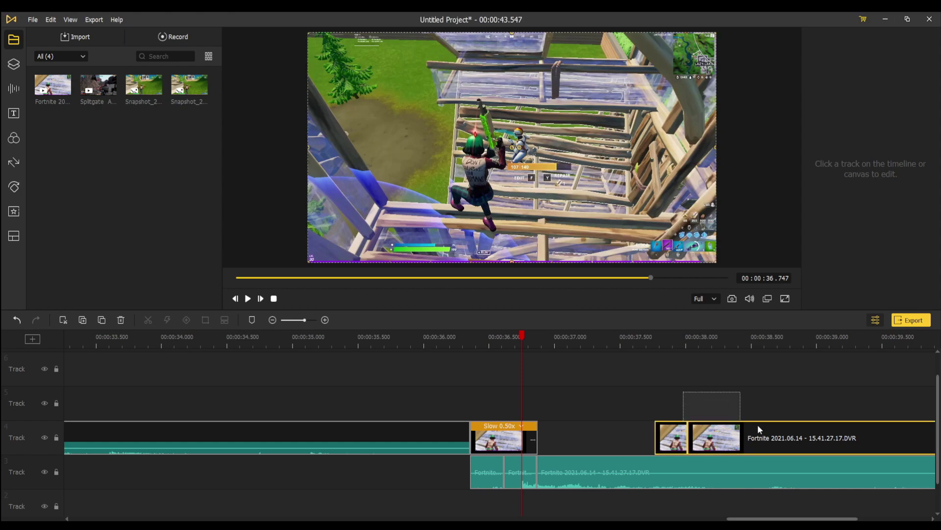
# Move the two remaining pieces back against the slowed piece and apply a Fast speed preset to the middle one
pyautogui.moveTo(758, 429); pyautogui.dragTo(613, 430)
pyautogui.click(555, 437)
pyautogui.click(167, 320)
pyautogui.moveTo(187, 359)
pyautogui.click(256, 368)
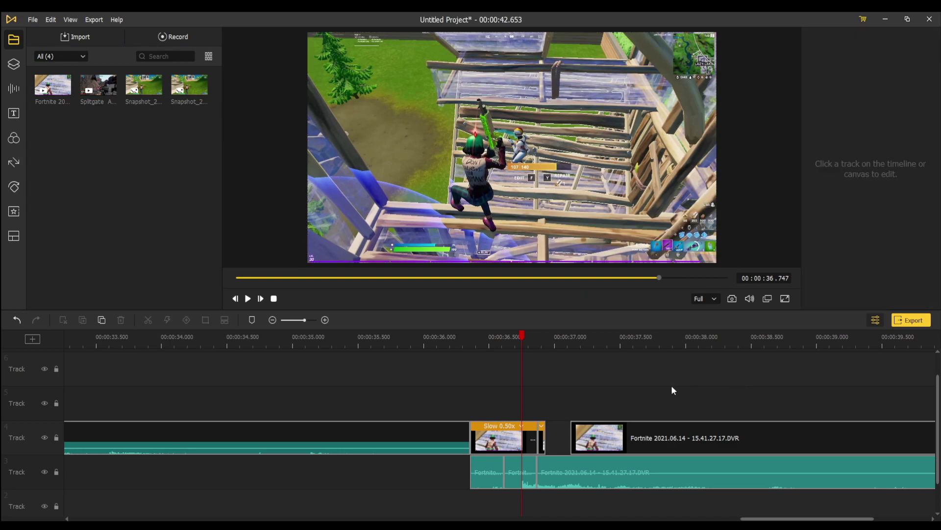
# Slow the last Fortnite piece to 0.5x and move it flush against the sped-up piece
pyautogui.click(167, 319)
pyautogui.moveTo(193, 349)
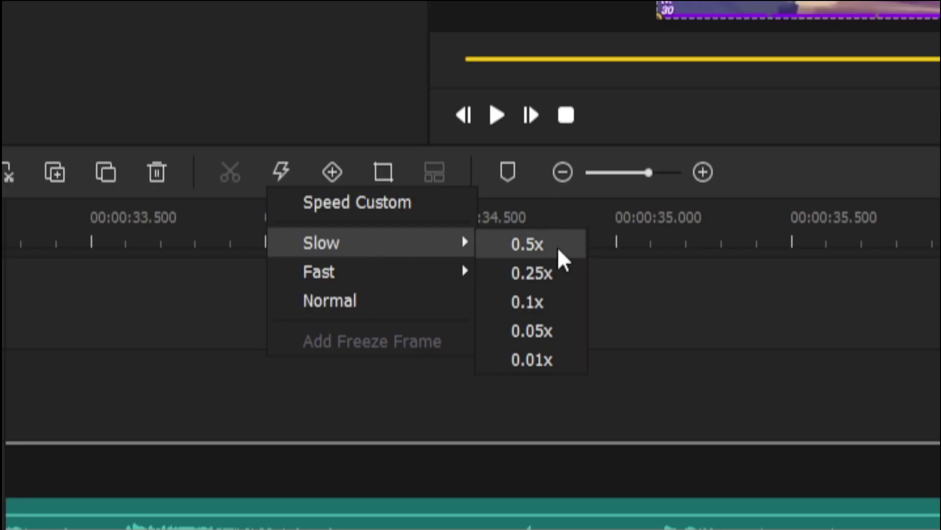
pyautogui.click(559, 250)
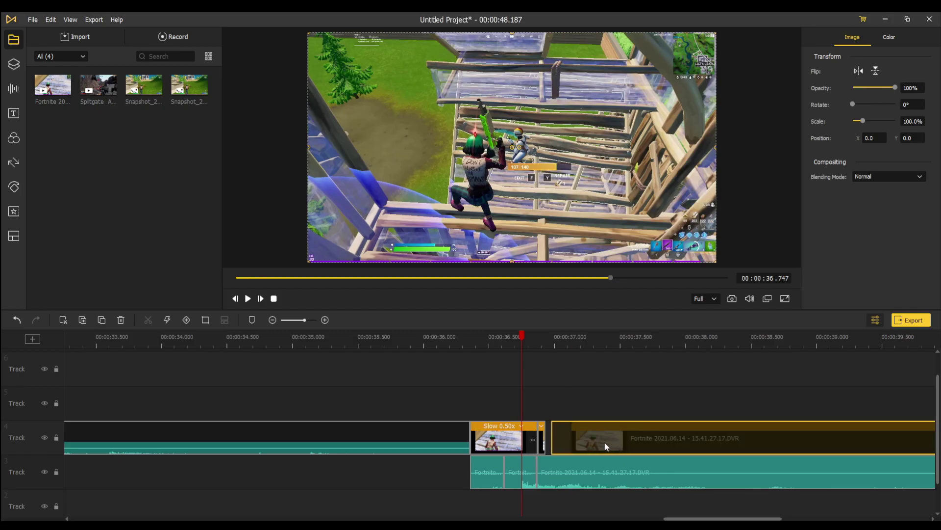
pyautogui.click(610, 383)
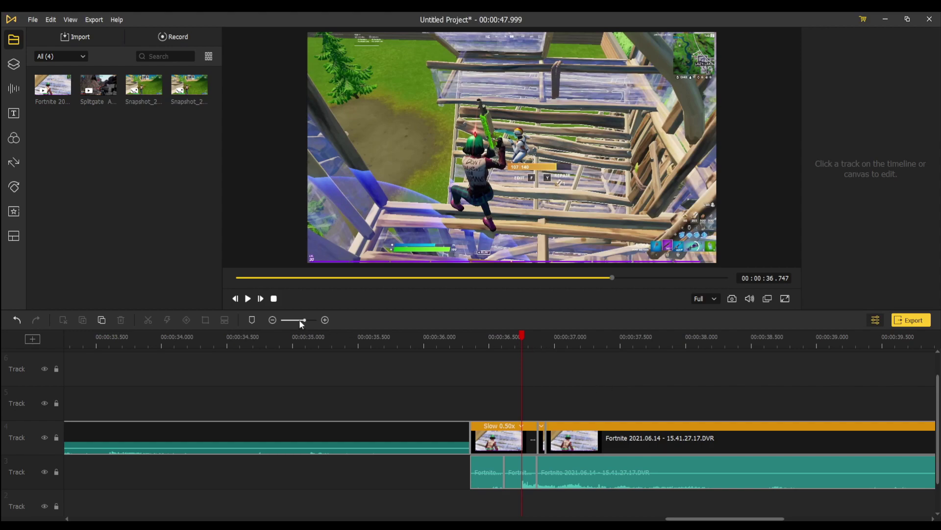
# Import the CRASH RARRI - Digits audio file and place it on track 2 at the start of the slowed Fortnite section
pyautogui.moveTo(300, 320); pyautogui.dragTo(309, 321)
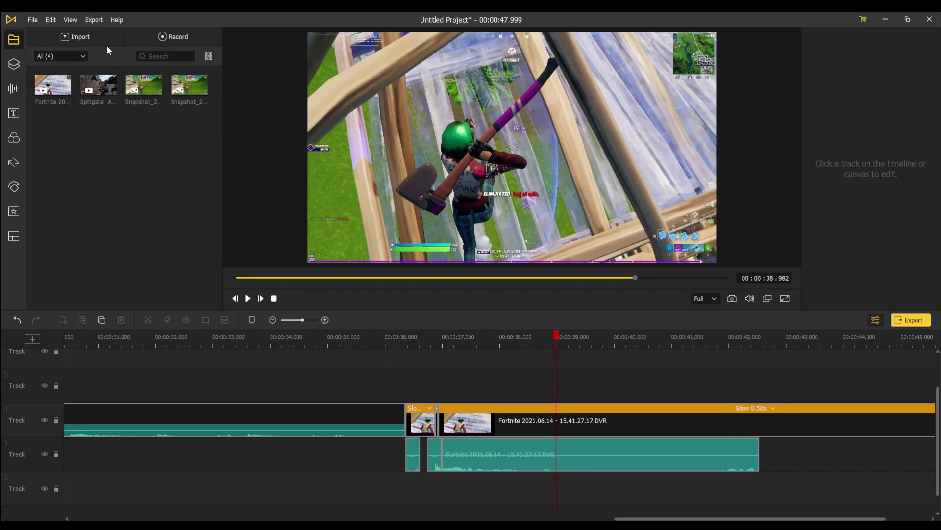
pyautogui.click(100, 38)
pyautogui.doubleClick(364, 168)
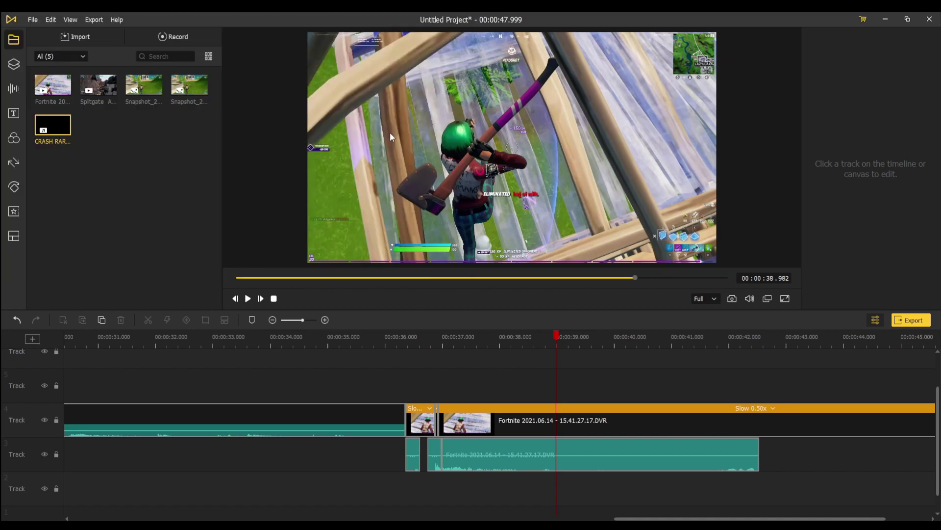
pyautogui.moveTo(51, 128); pyautogui.dragTo(410, 505)
# Delete the detached Fortnite audio pieces and move the CRASH RARRI song to the timeline start on track 3
pyautogui.moveTo(393, 462); pyautogui.dragTo(672, 452)
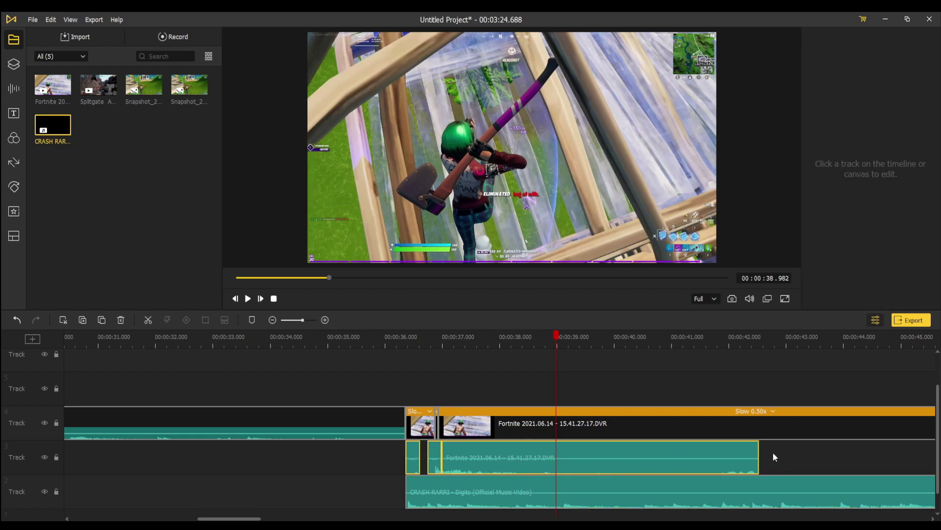
pyautogui.press('Delete')
pyautogui.moveTo(508, 505); pyautogui.dragTo(85, 496)
pyautogui.click(309, 278)
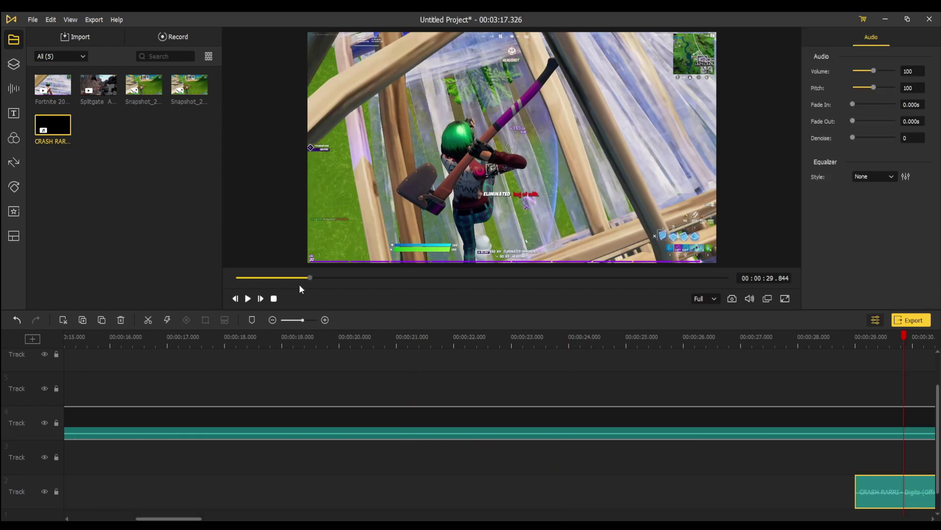
pyautogui.click(274, 298)
pyautogui.moveTo(302, 320); pyautogui.dragTo(299, 320)
pyautogui.moveTo(388, 506); pyautogui.dragTo(91, 450)
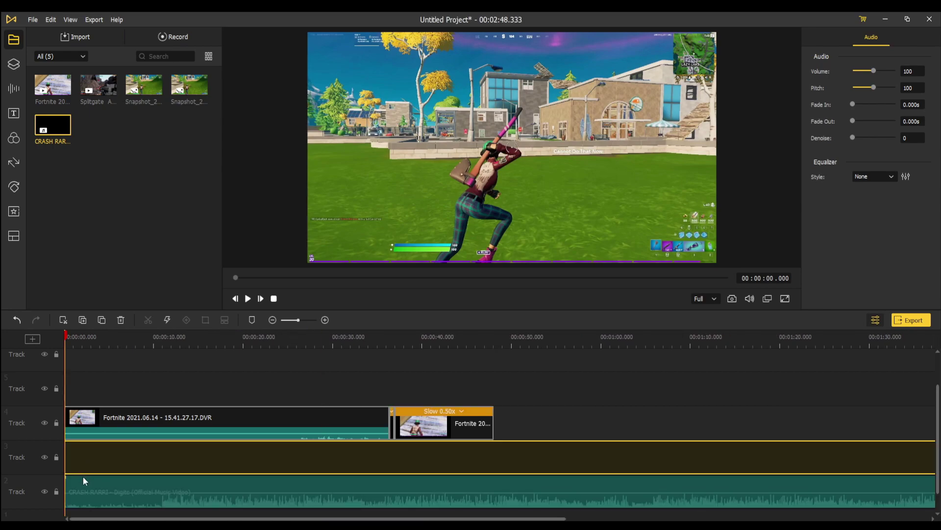
pyautogui.moveTo(78, 497); pyautogui.dragTo(84, 461)
# Add the GOD_AND_ audio file to track 2 and align its start with the first slowed Fortnite piece
pyautogui.click(624, 342)
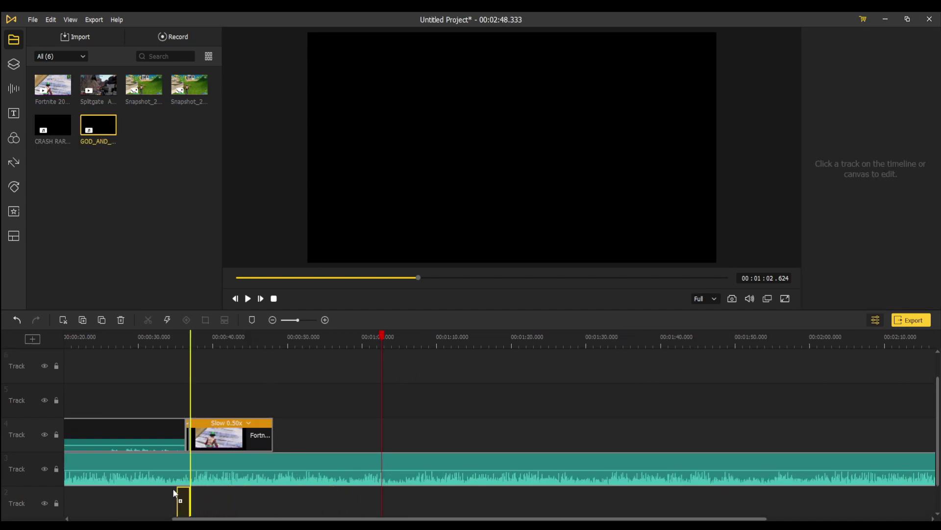
pyautogui.moveTo(173, 490); pyautogui.dragTo(169, 491)
pyautogui.moveTo(299, 319); pyautogui.dragTo(301, 319)
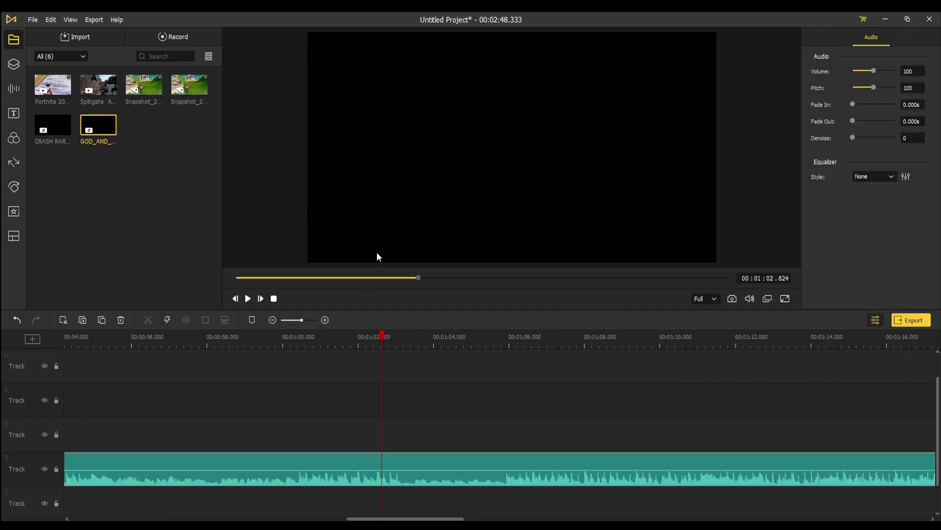
pyautogui.moveTo(419, 281); pyautogui.dragTo(335, 319)
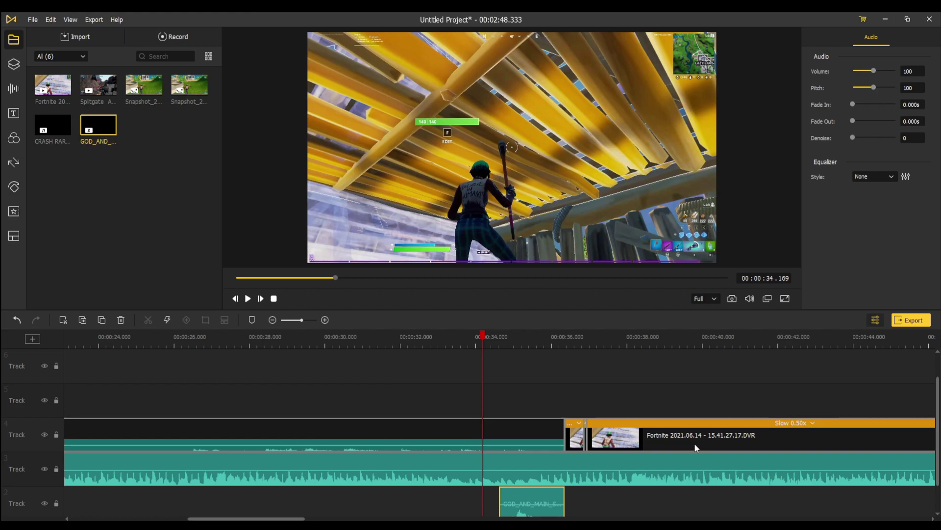
pyautogui.scroll(-1, 695, 444)
pyautogui.moveTo(548, 507); pyautogui.dragTo(614, 507)
# Play the timeline across the start of the slowed section and put the playhead at 37.582 s
pyautogui.press('space')
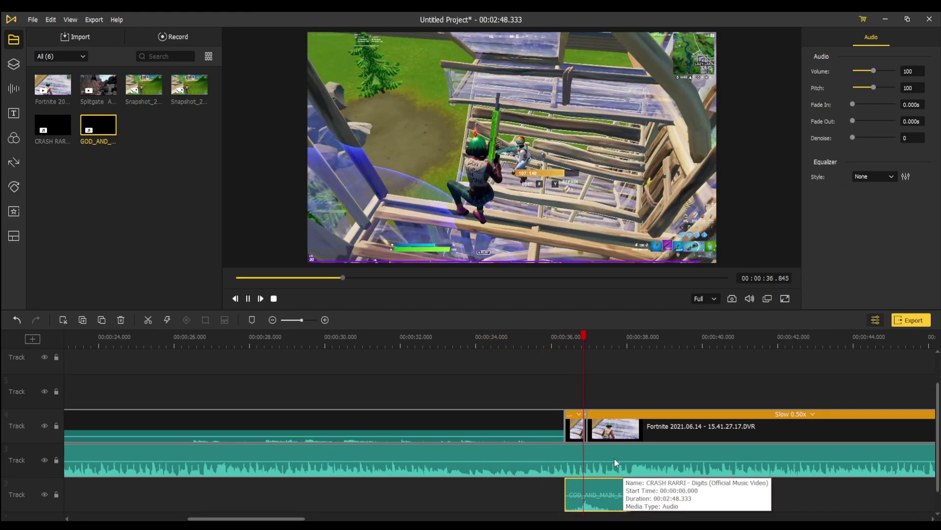
pyautogui.press('space')
pyautogui.click(611, 338)
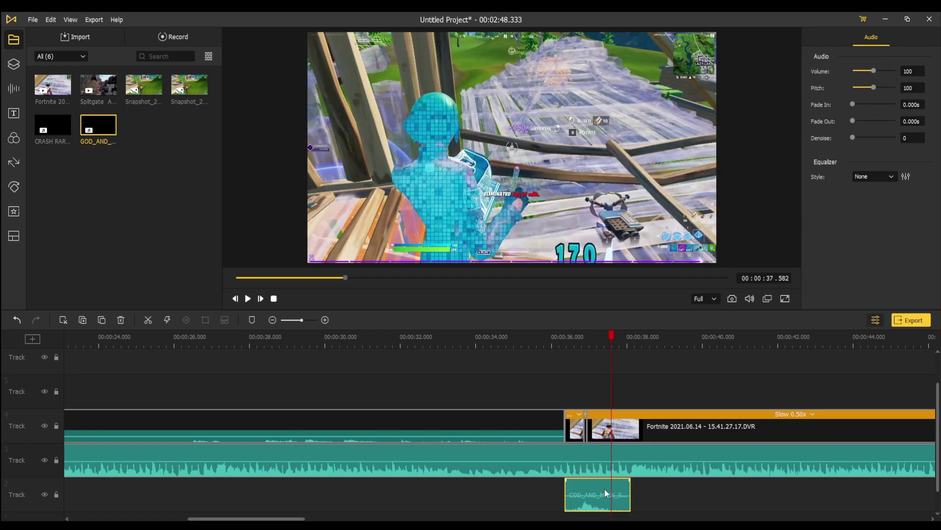
pyautogui.moveTo(302, 320); pyautogui.dragTo(305, 320)
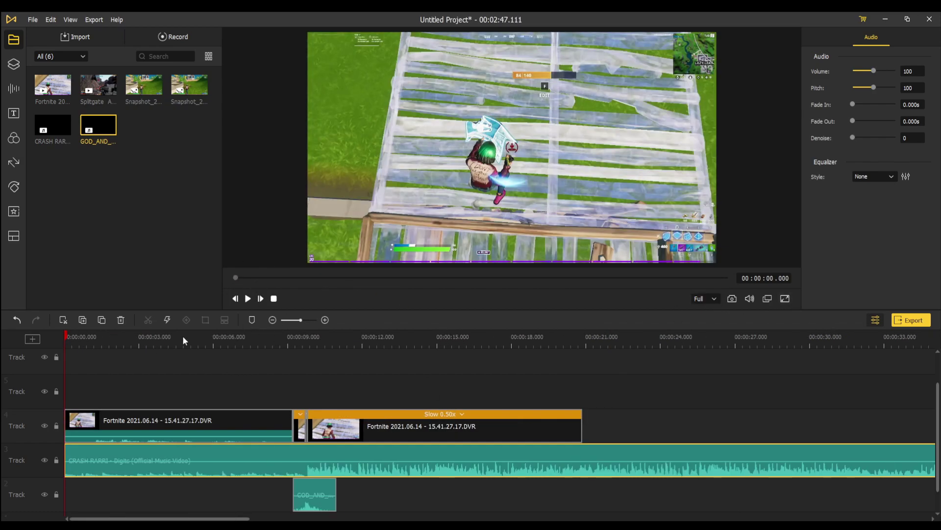
# Play back the shortened edit from about 4 s and scrub through the slowed pieces
pyautogui.click(166, 339)
pyautogui.press('space')
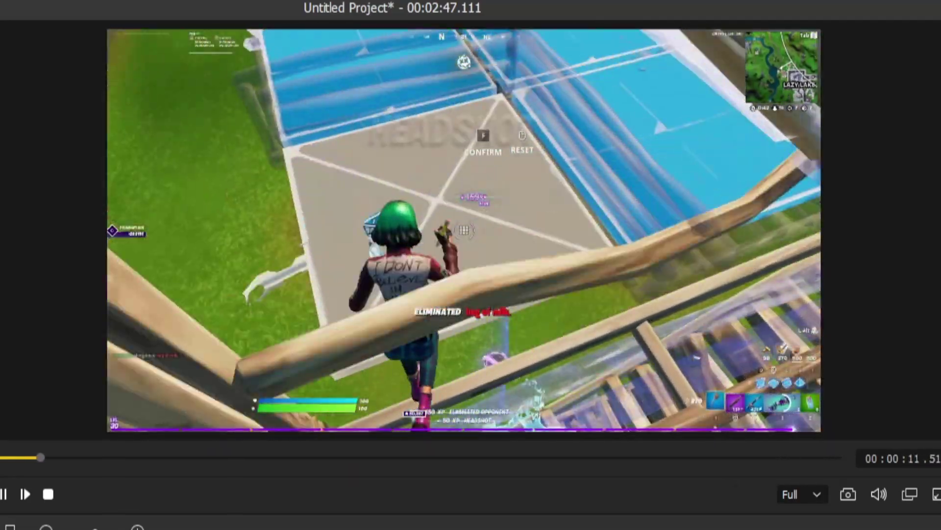
pyautogui.press('space')
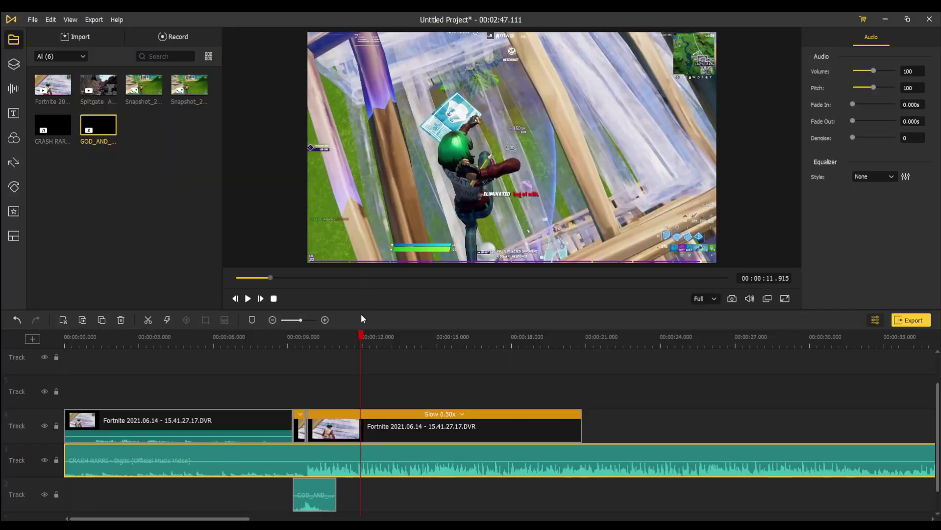
pyautogui.moveTo(295, 339); pyautogui.dragTo(372, 334)
pyautogui.scroll(1, 338, 340)
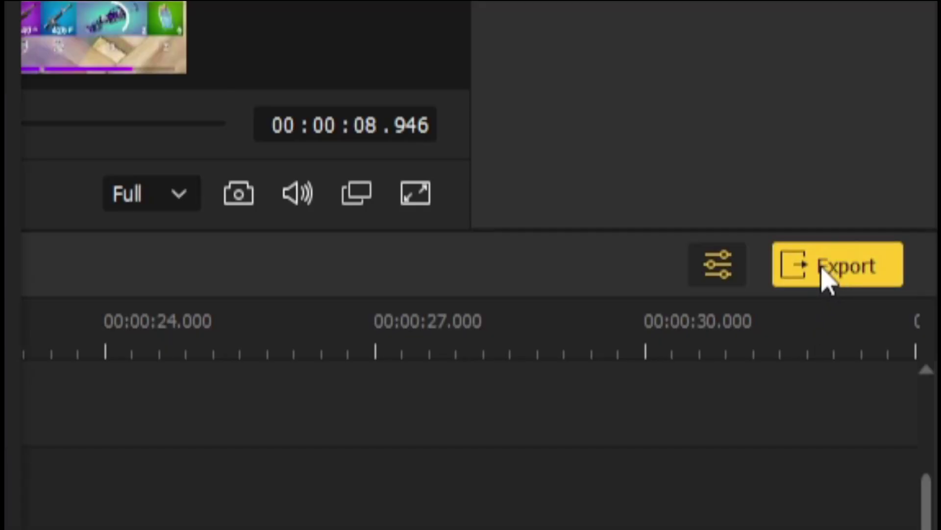
# Start exporting the project and set the output name to acemovivid
pyautogui.click(829, 267)
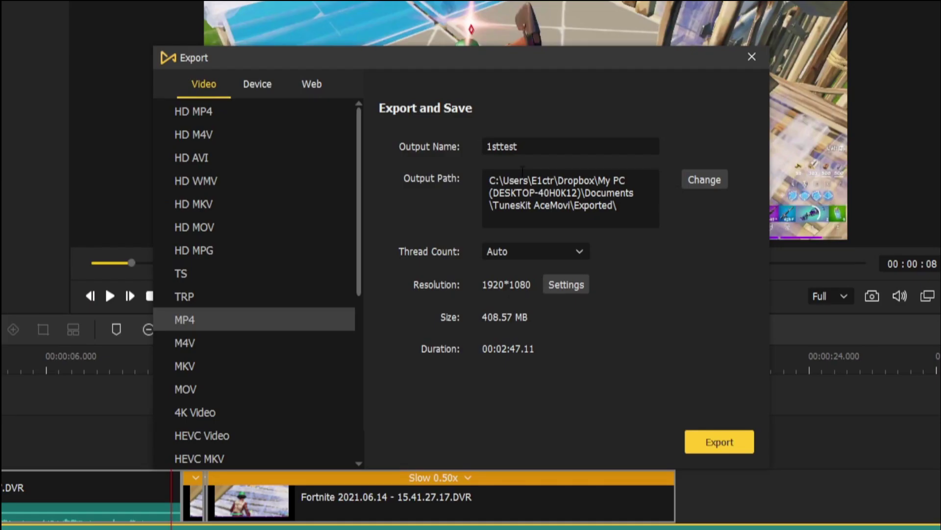
pyautogui.doubleClick(505, 147)
pyautogui.press('BackSpace')
pyautogui.write('acemovivid')
# Examine the Small File Size and Custom export quality settings, including the frame rate choices, and confirm High Quality
pyautogui.click(569, 282)
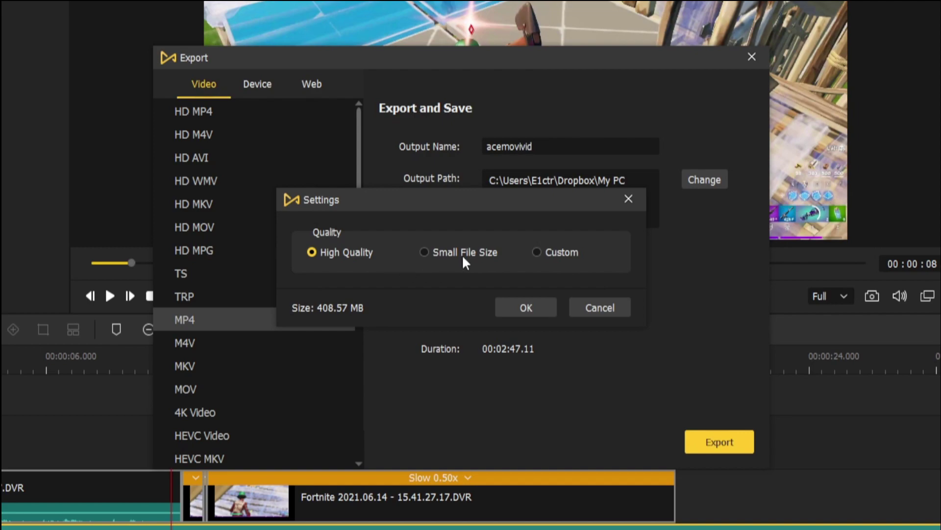
pyautogui.click(478, 259)
pyautogui.click(558, 256)
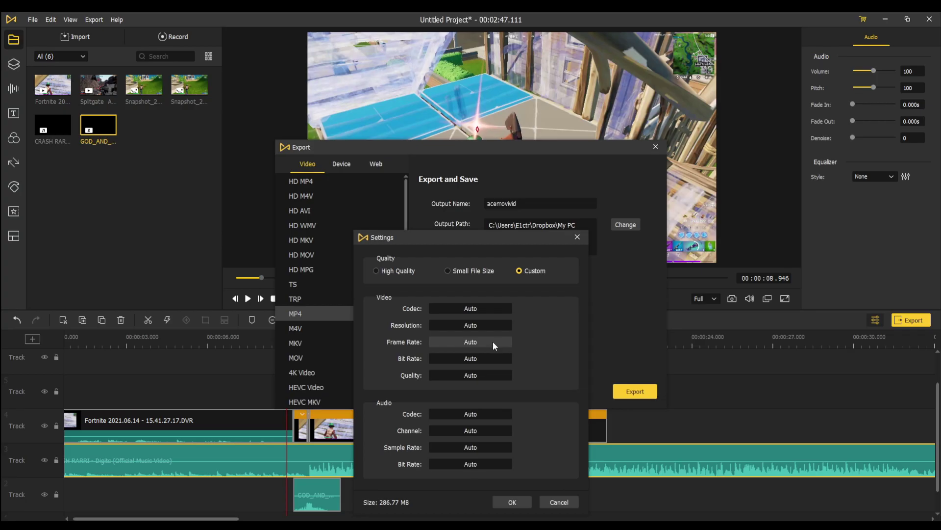
pyautogui.click(463, 338)
pyautogui.click(548, 391)
pyautogui.click(476, 342)
pyautogui.click(528, 419)
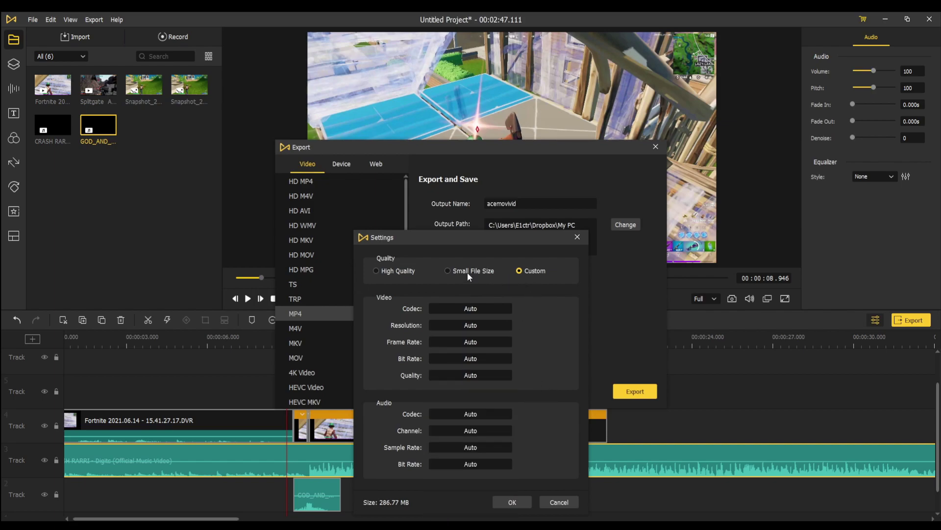
pyautogui.click(396, 270)
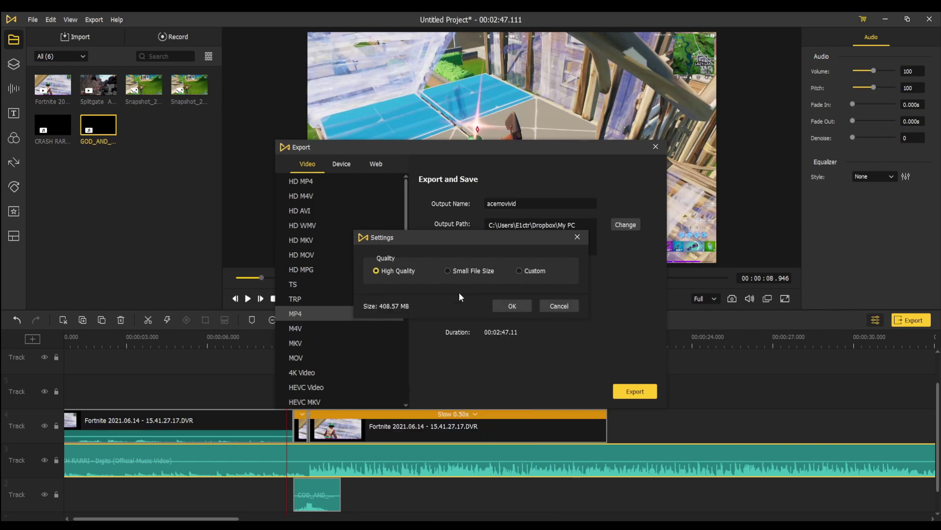
pyautogui.click(511, 306)
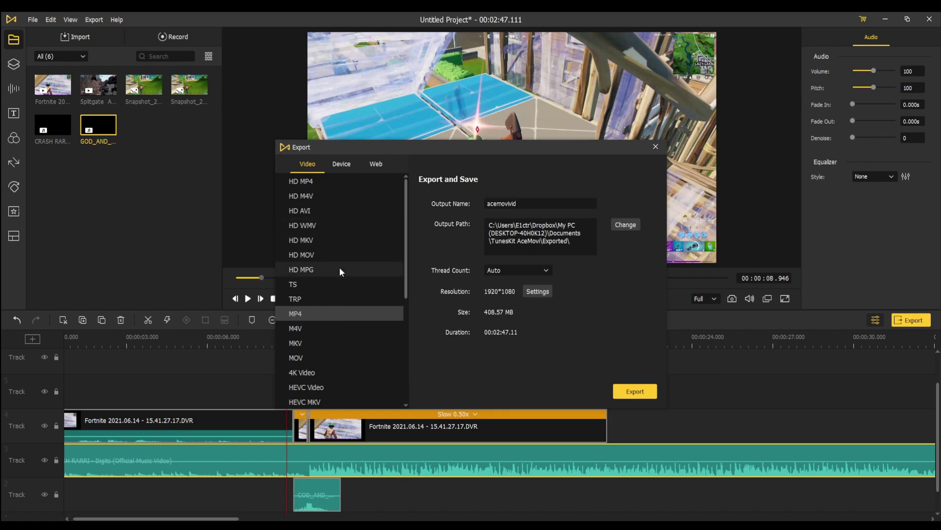
# Look through the video export formats and try the iPhone 12 device preset
pyautogui.scroll(-4, 334, 304)
pyautogui.scroll(4, 331, 327)
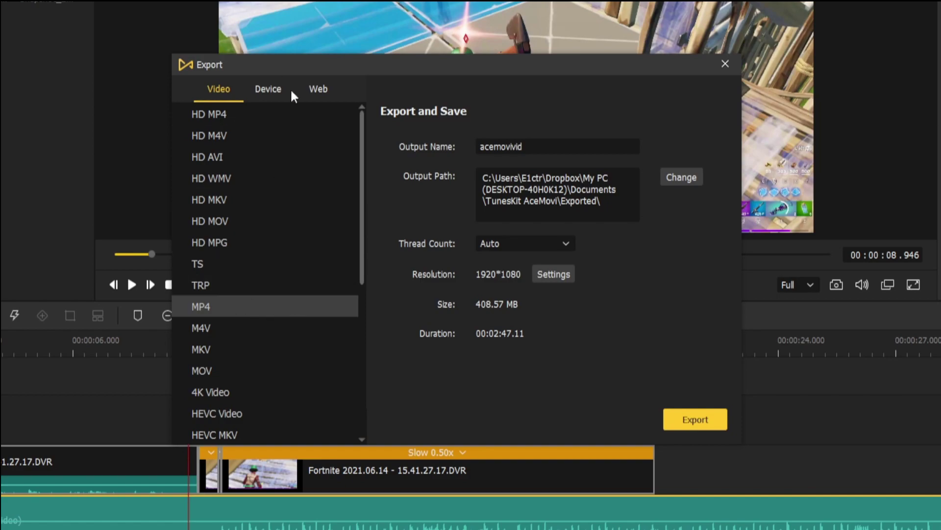
pyautogui.scroll(-4, 335, 352)
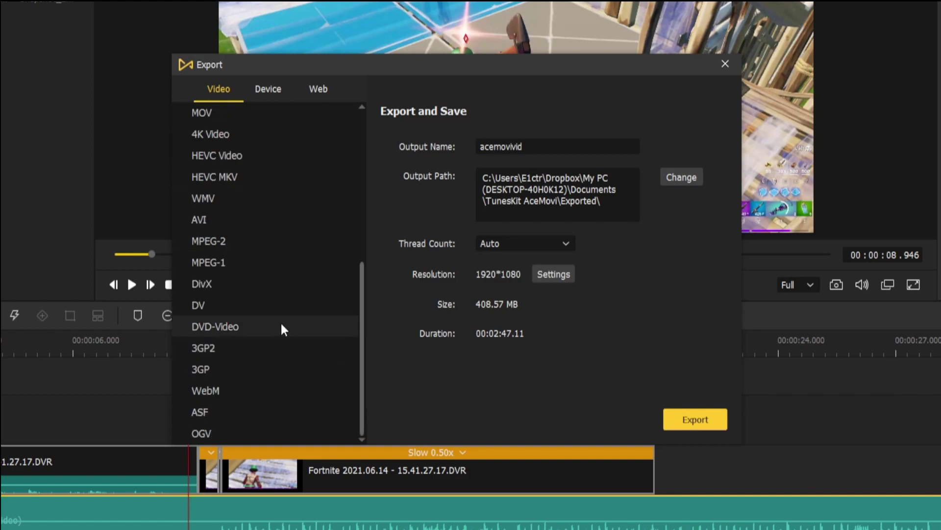
pyautogui.scroll(5, 281, 383)
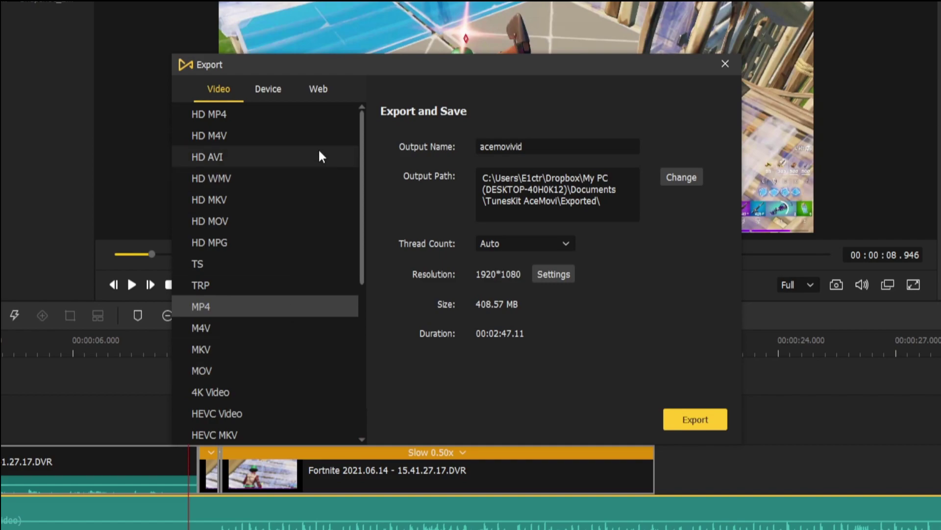
pyautogui.click(273, 88)
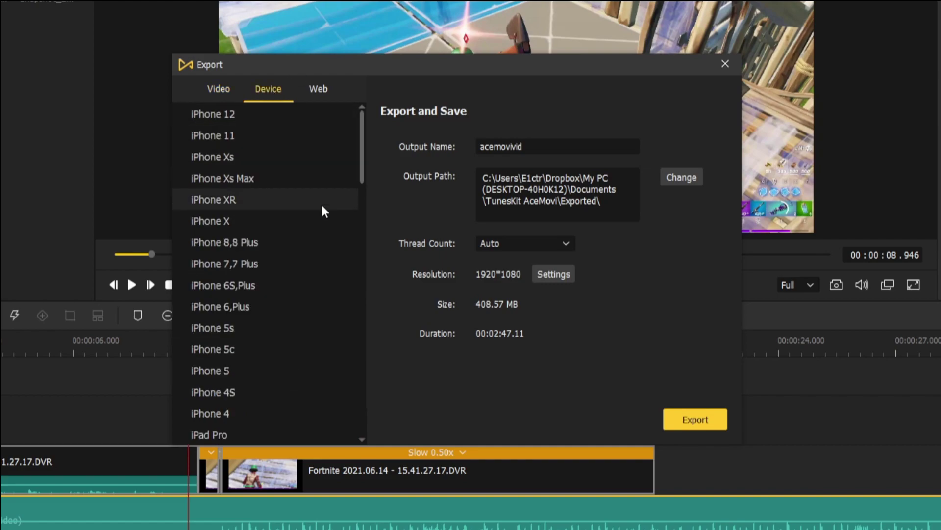
pyautogui.click(263, 117)
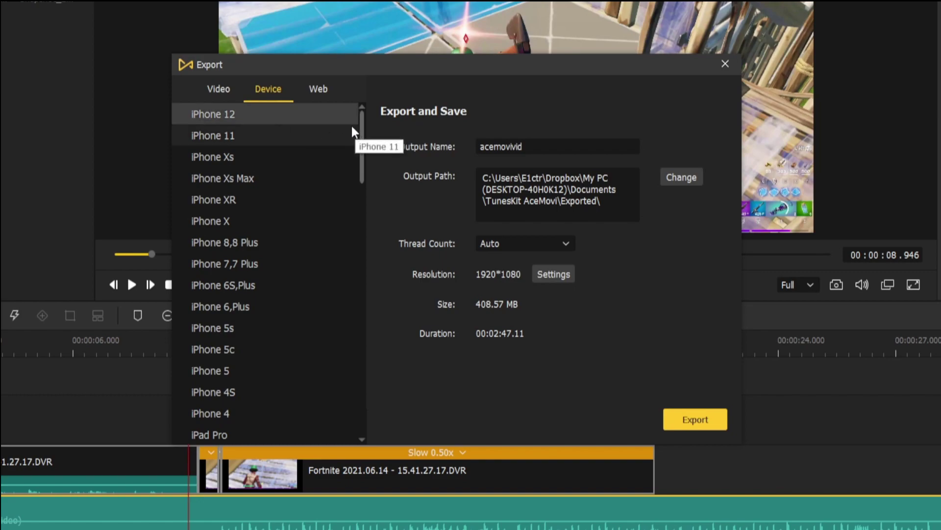
# Select MP4 as the video export format and view the web export presets
pyautogui.click(225, 90)
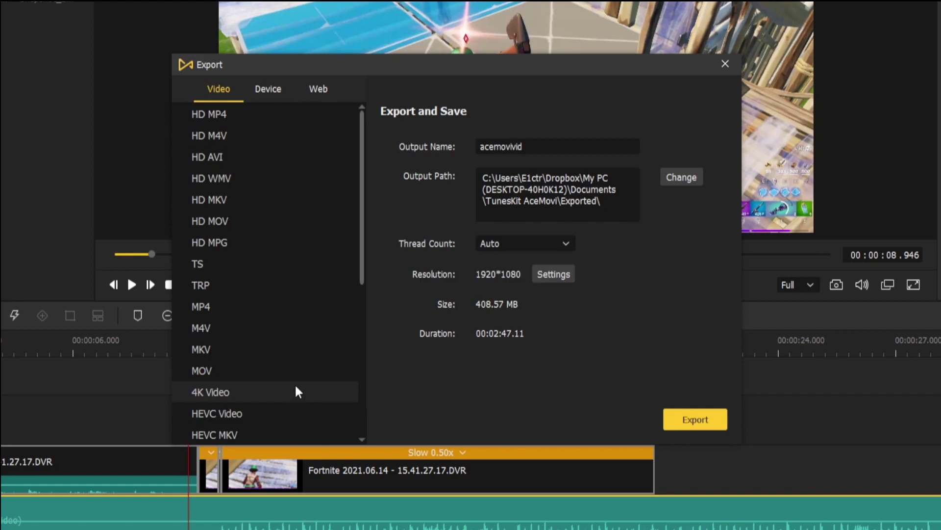
pyautogui.scroll(-5, 273, 384)
pyautogui.scroll(5, 277, 387)
pyautogui.click(260, 311)
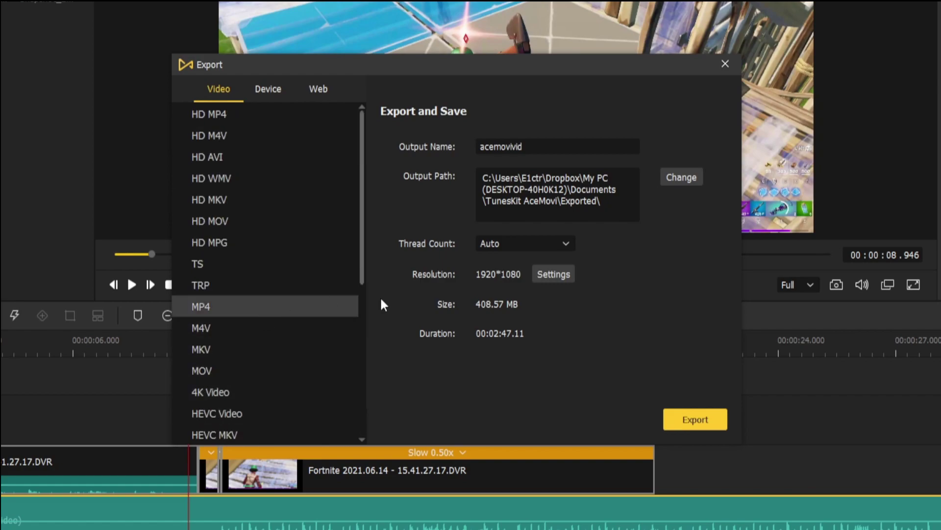
pyautogui.click(326, 89)
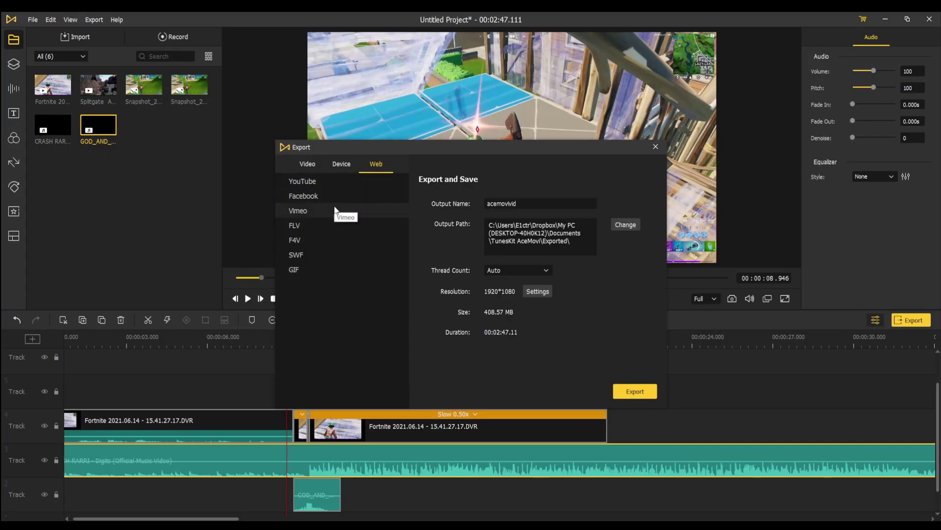
# Return to the video formats with MP4 selected and export the project as acemovivid, continuing with the watermarked trial version
pyautogui.click(305, 163)
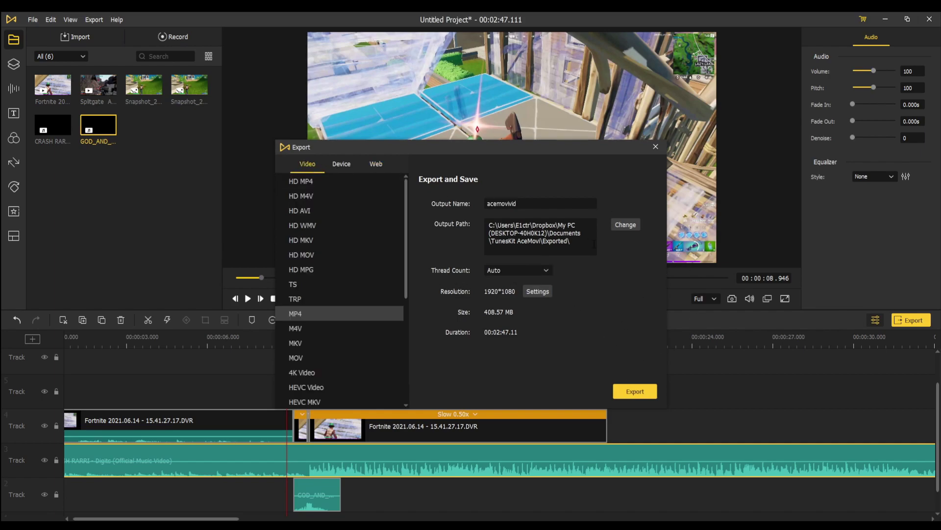
pyautogui.click(645, 391)
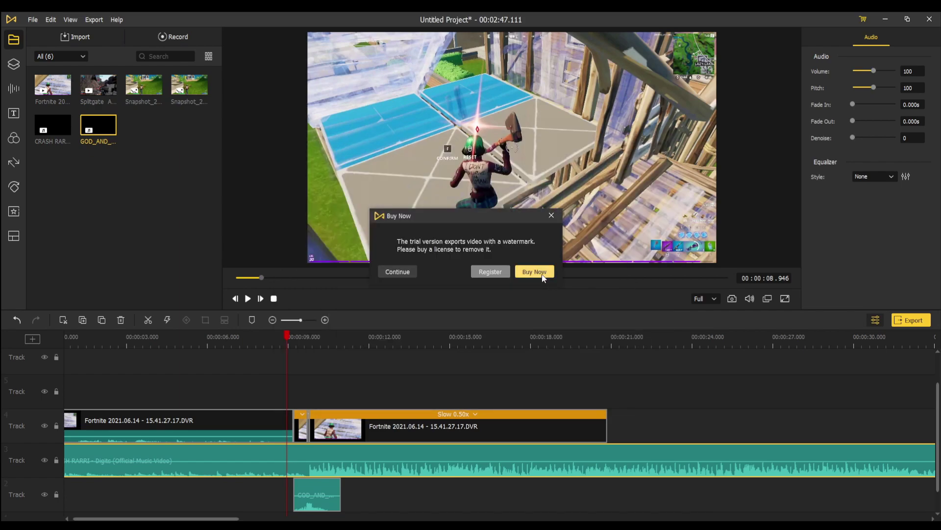
pyautogui.click(397, 271)
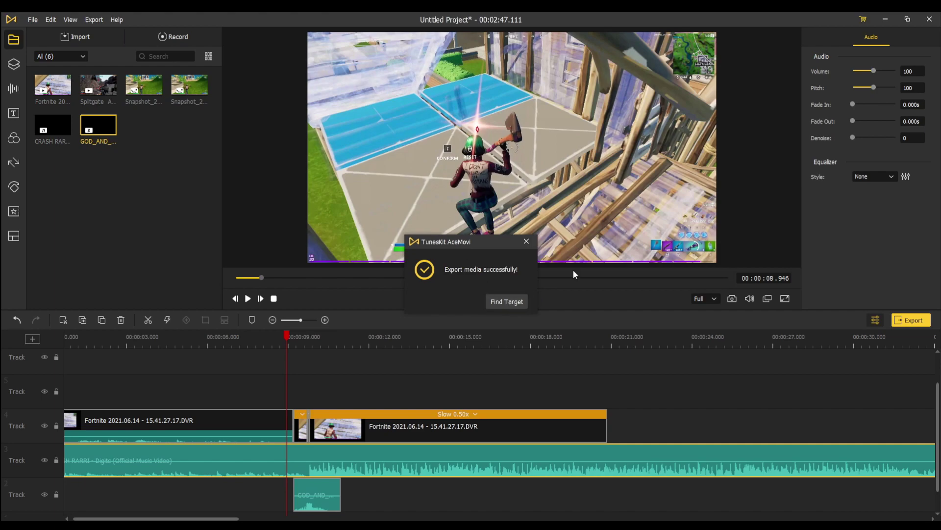
# Locate the exported acemovivid file, review part of its playback at full size, and close the video player
pyautogui.click(508, 302)
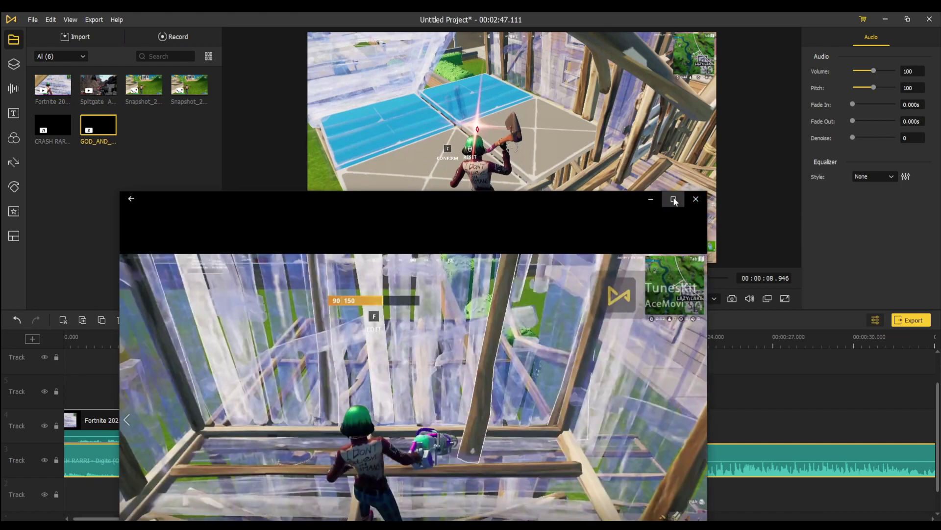
pyautogui.click(673, 200)
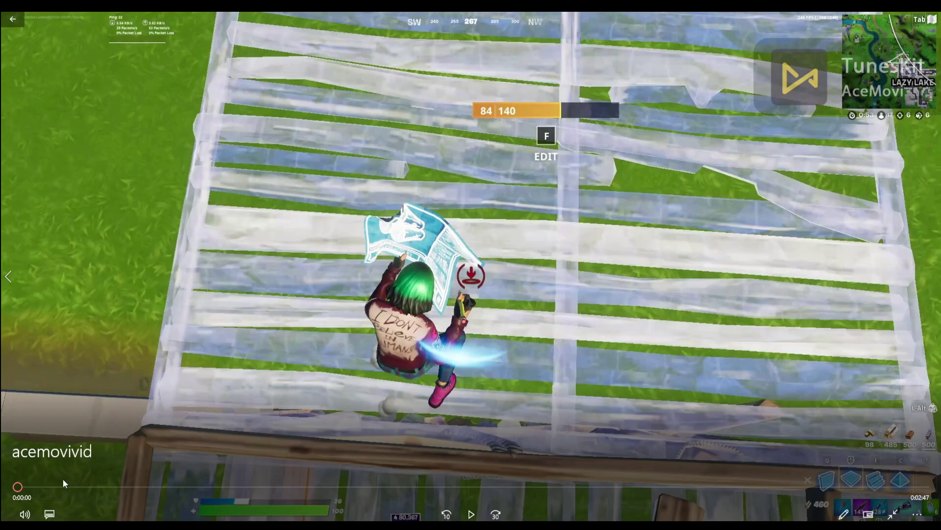
pyautogui.moveTo(61, 482)
pyautogui.mouseDown()
pyautogui.moveTo(91, 485)
pyautogui.moveTo(49, 489)
pyautogui.mouseUp()
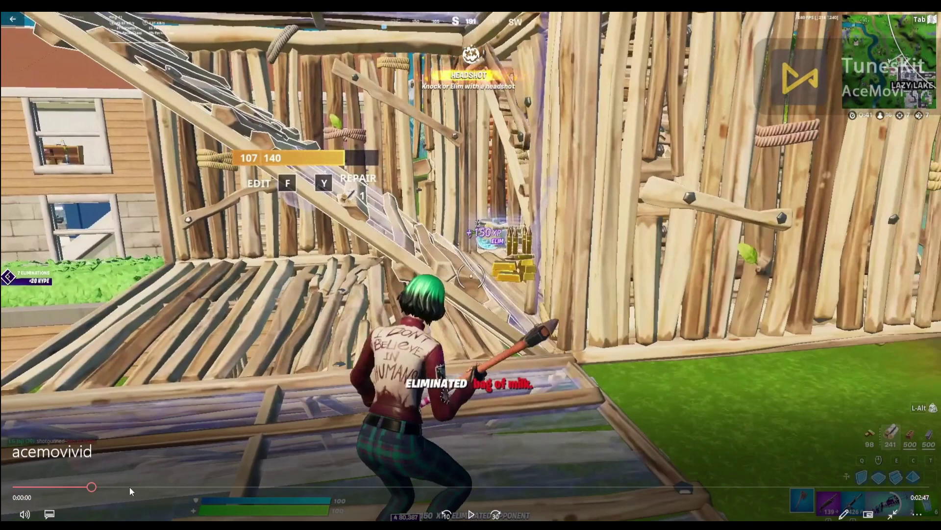
pyautogui.press('space')
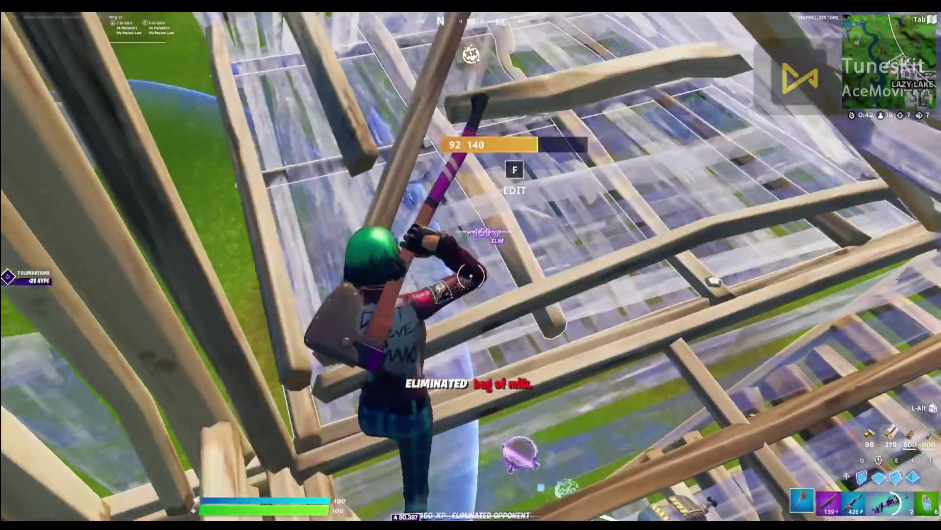
pyautogui.press('space')
pyautogui.press('Escape')
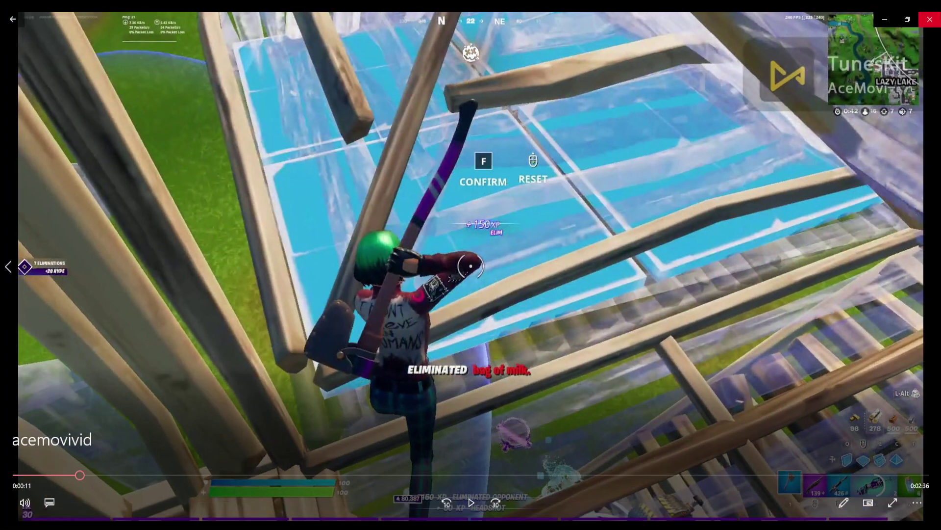
pyautogui.click(929, 19)
pyautogui.click(929, 19)
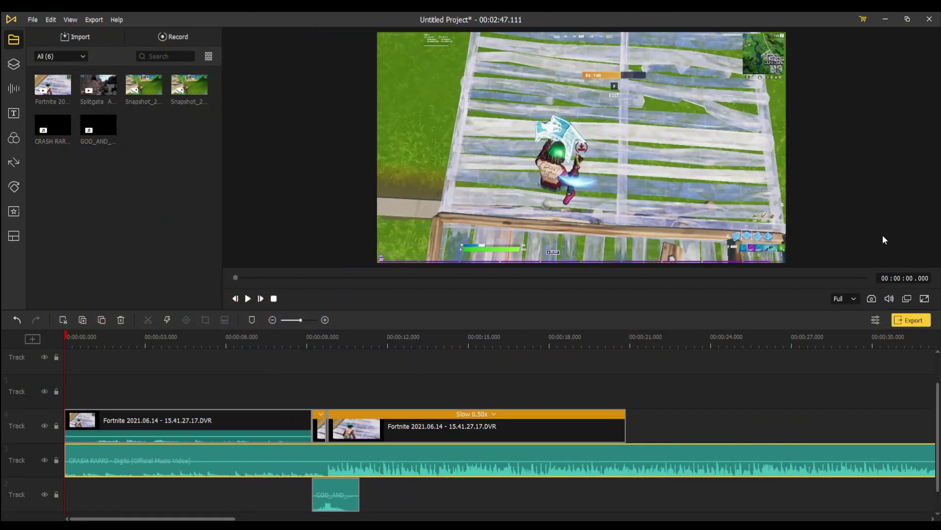